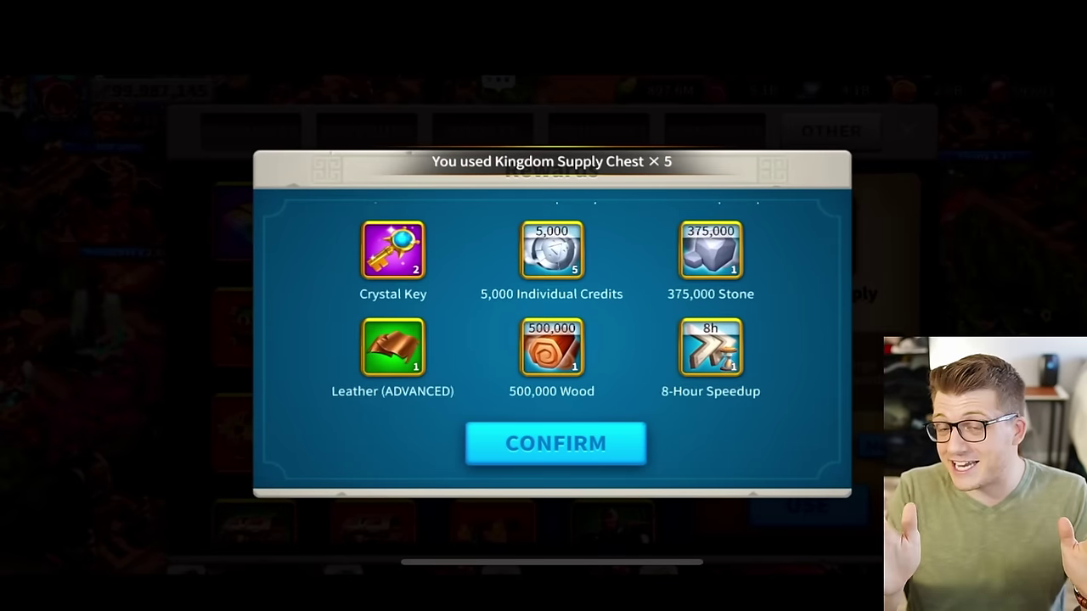
# Open Kingdom Supply Chests in repeated batches of 5, reviewing and accepting each batch's rewards.
pyautogui.scroll(2, 551, 322)
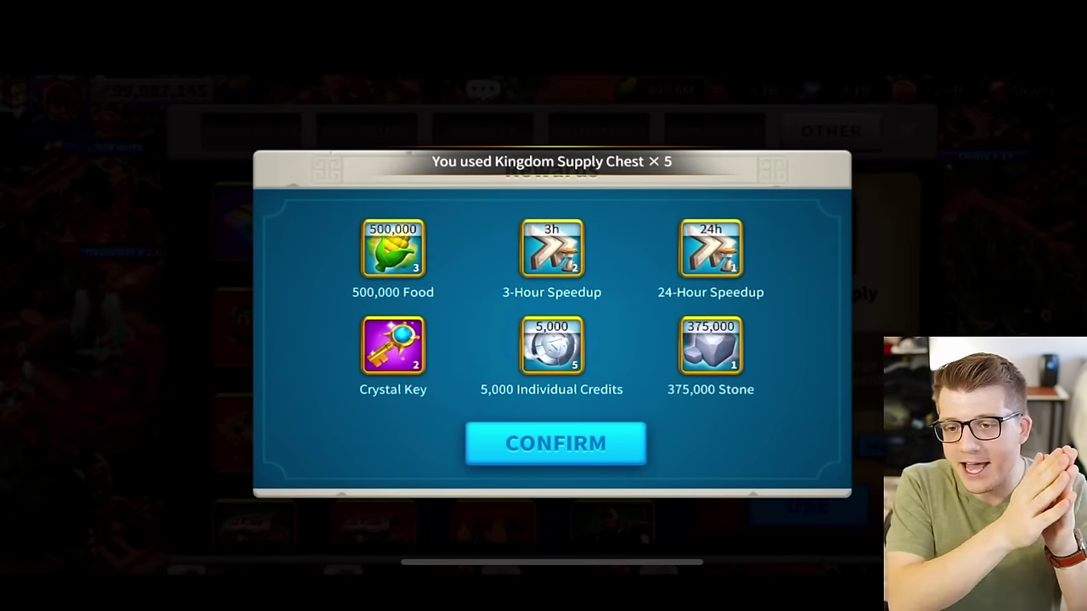
pyautogui.scroll(-2, 552, 322)
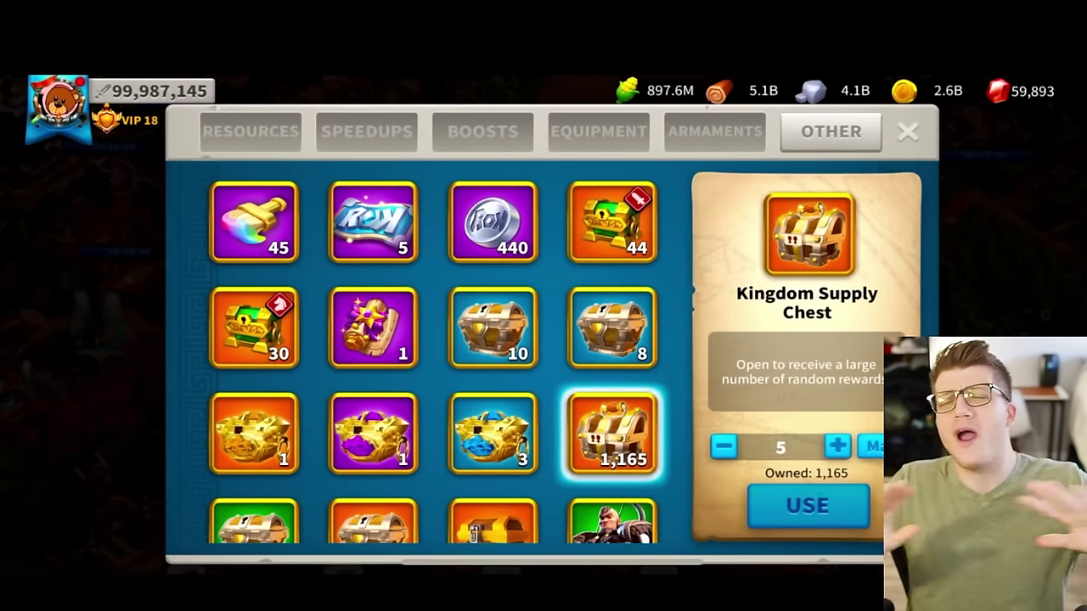
pyautogui.click(807, 505)
pyautogui.scroll(-2, 552, 323)
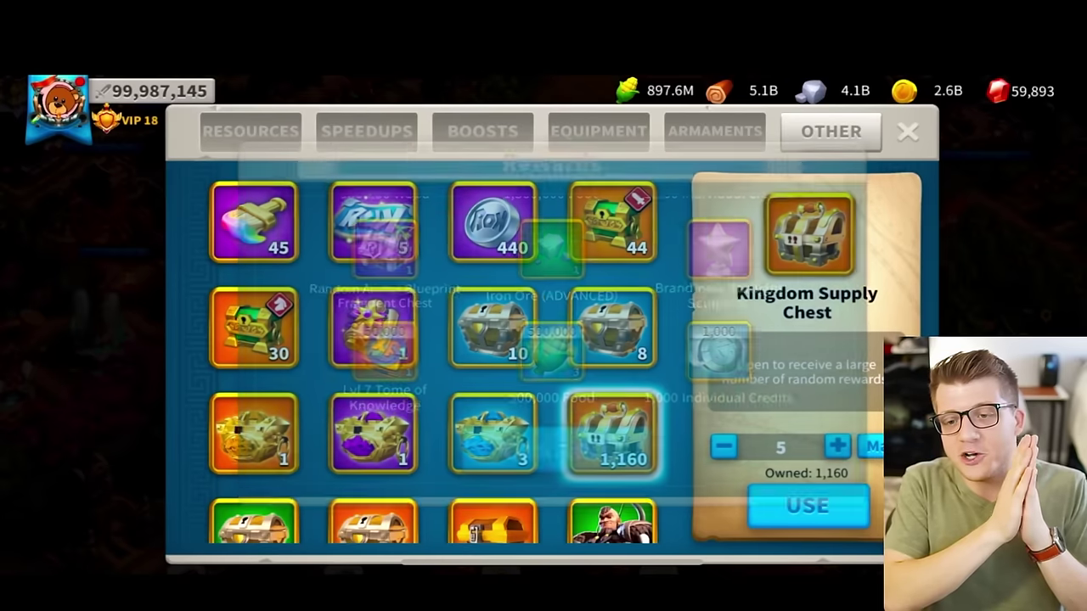
pyautogui.click(807, 505)
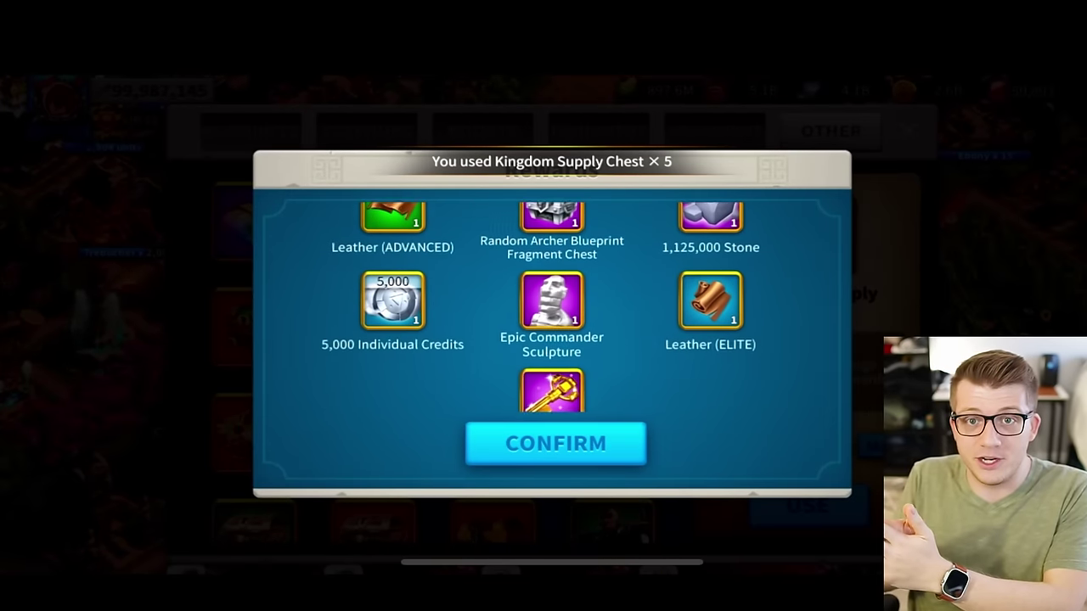
pyautogui.click(555, 443)
pyautogui.click(804, 505)
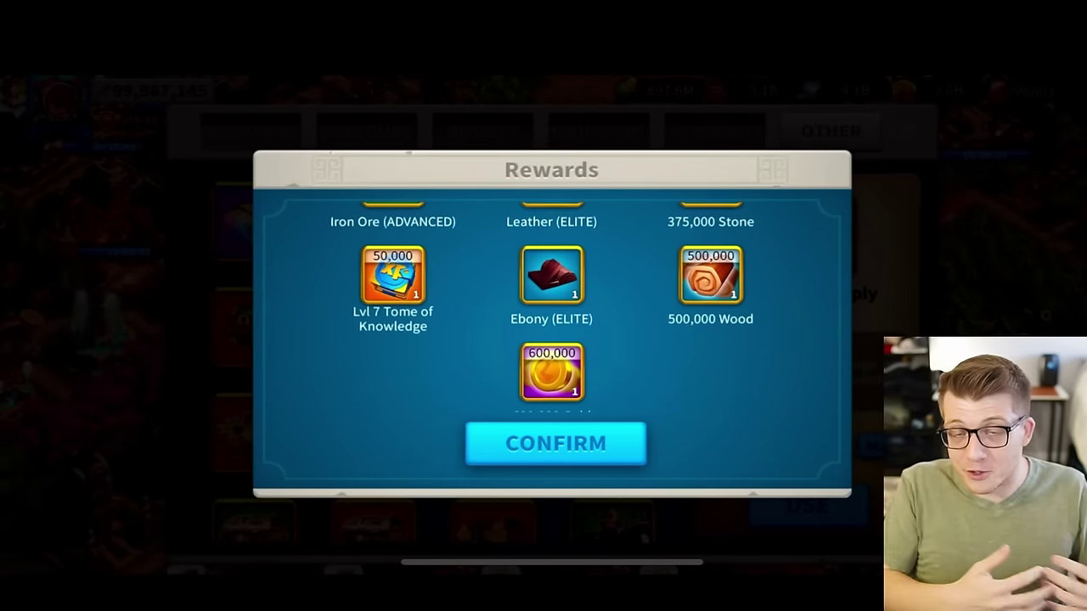
pyautogui.click(555, 443)
pyautogui.click(806, 507)
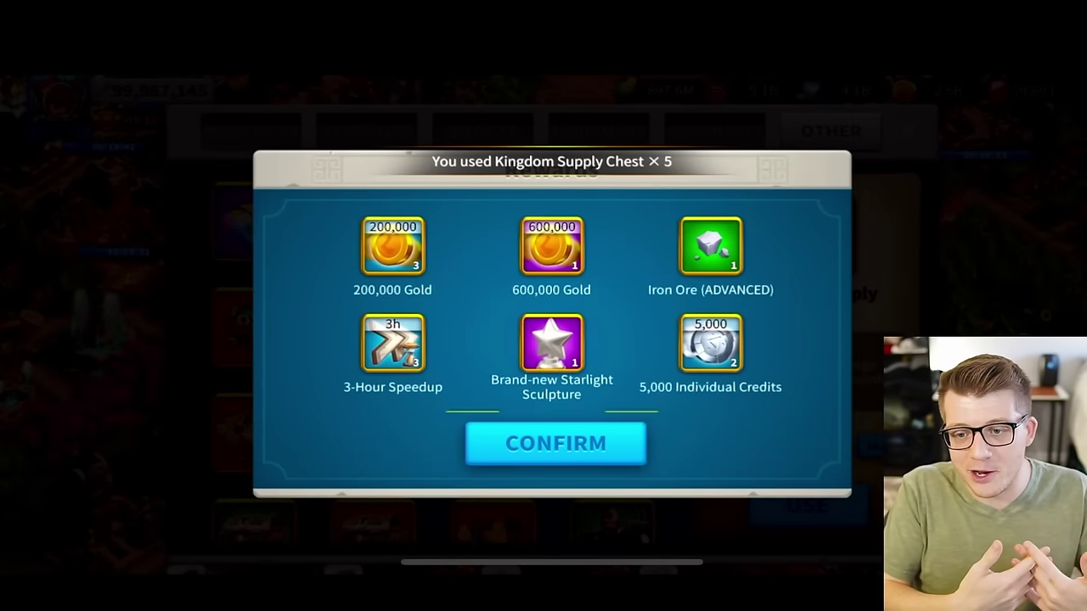
pyautogui.click(555, 443)
pyautogui.click(806, 507)
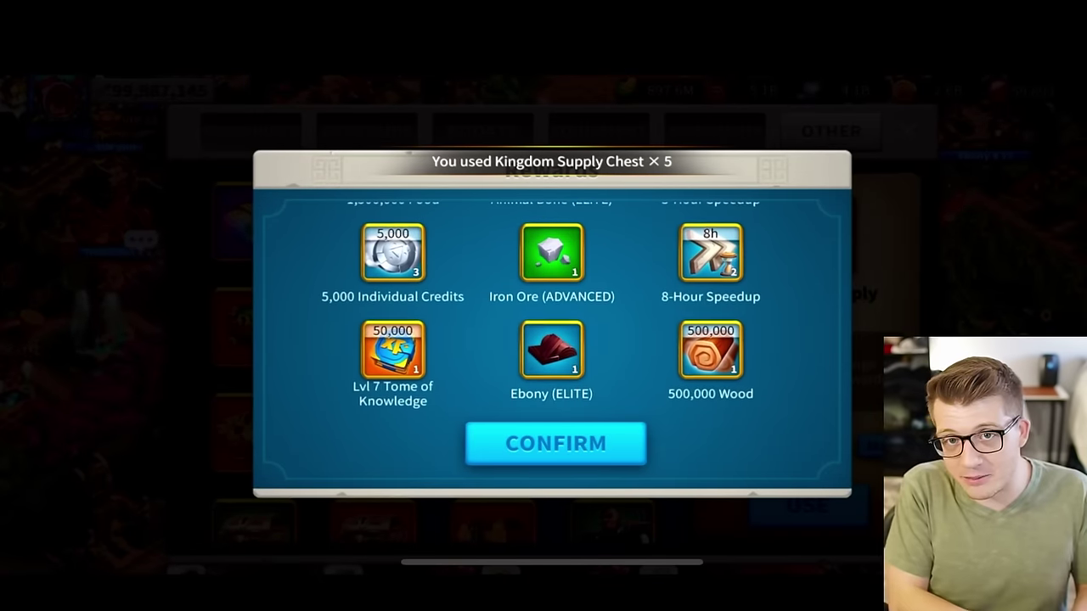
pyautogui.click(555, 444)
pyautogui.click(807, 507)
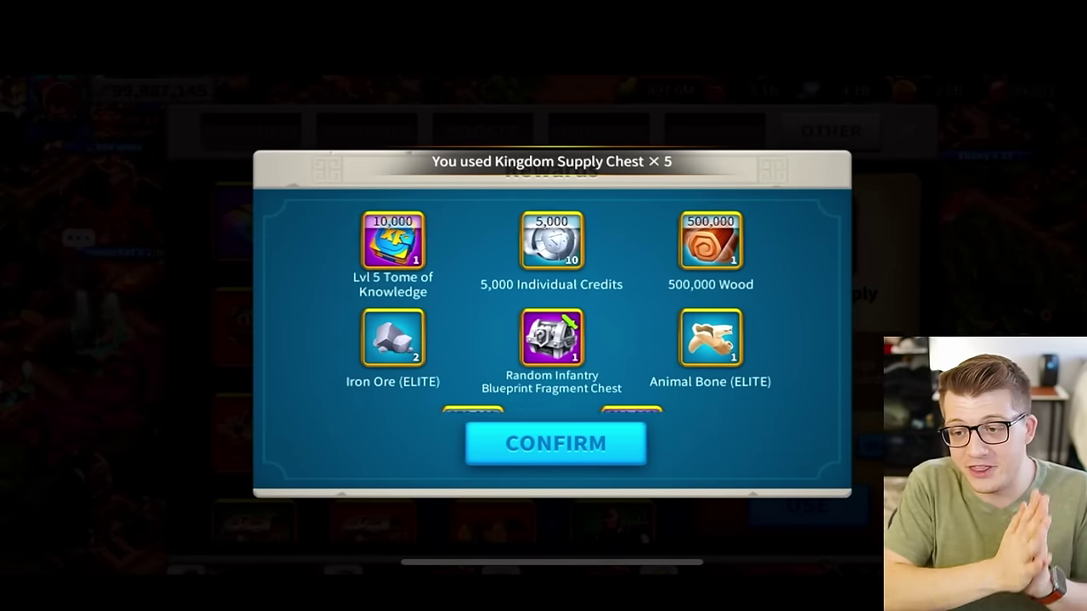
pyautogui.click(555, 443)
pyautogui.click(807, 507)
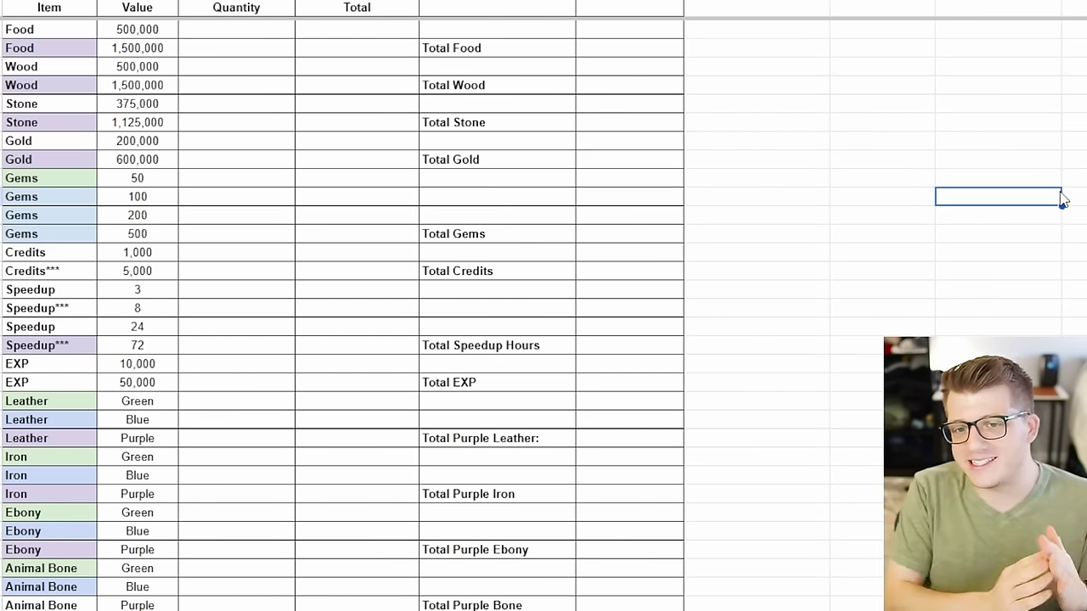
pyautogui.click(248, 36)
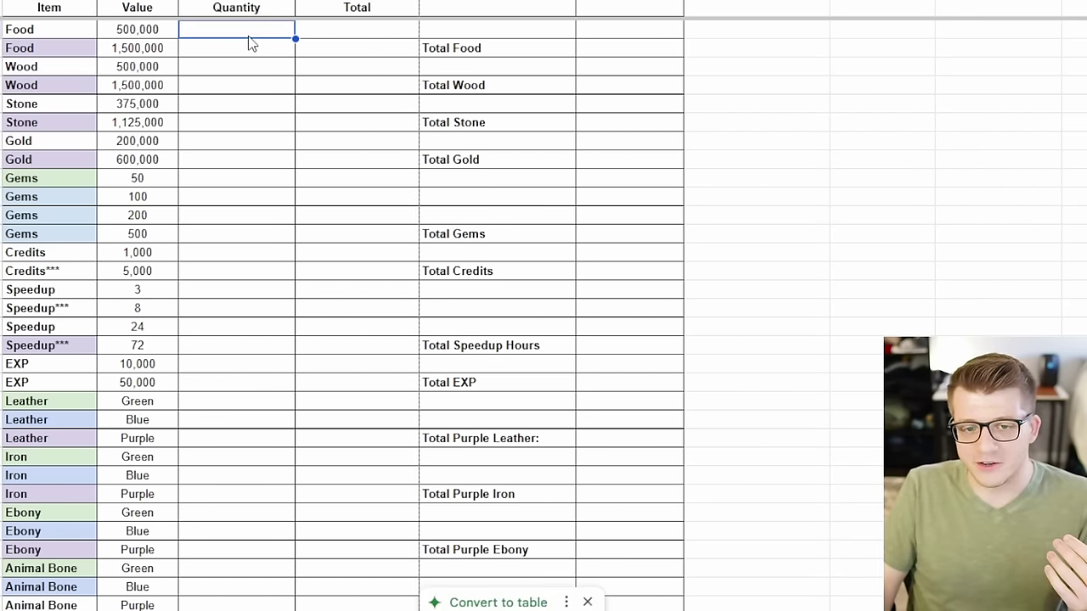
pyautogui.click(328, 35)
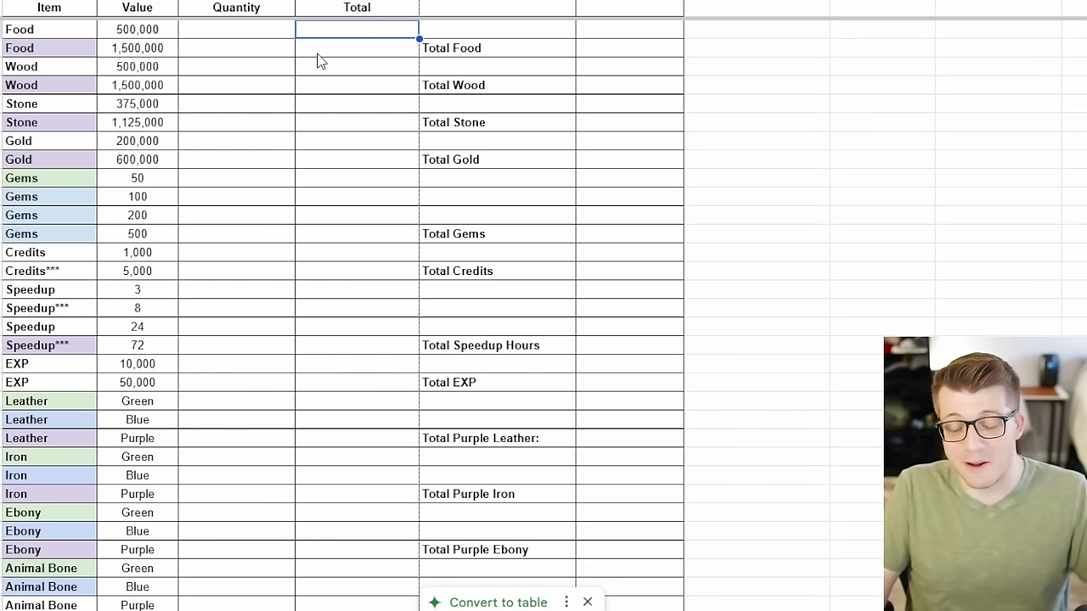
pyautogui.click(783, 162)
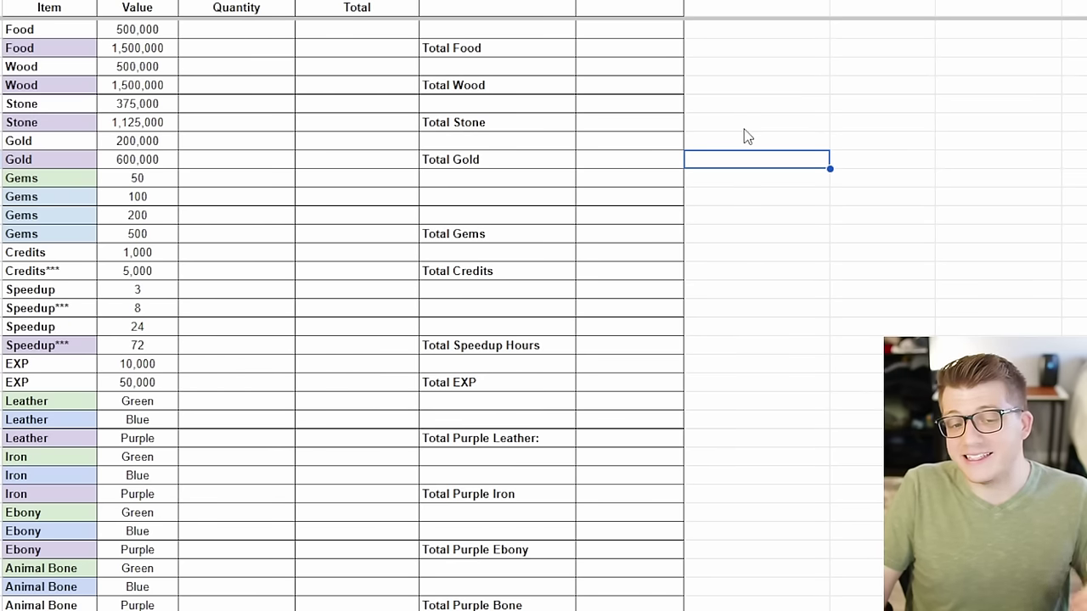
# Select the Item and Value cells from the first Food row through the Epic Sculpt row.
pyautogui.click(58, 34)
pyautogui.scroll(-5, 161, 592)
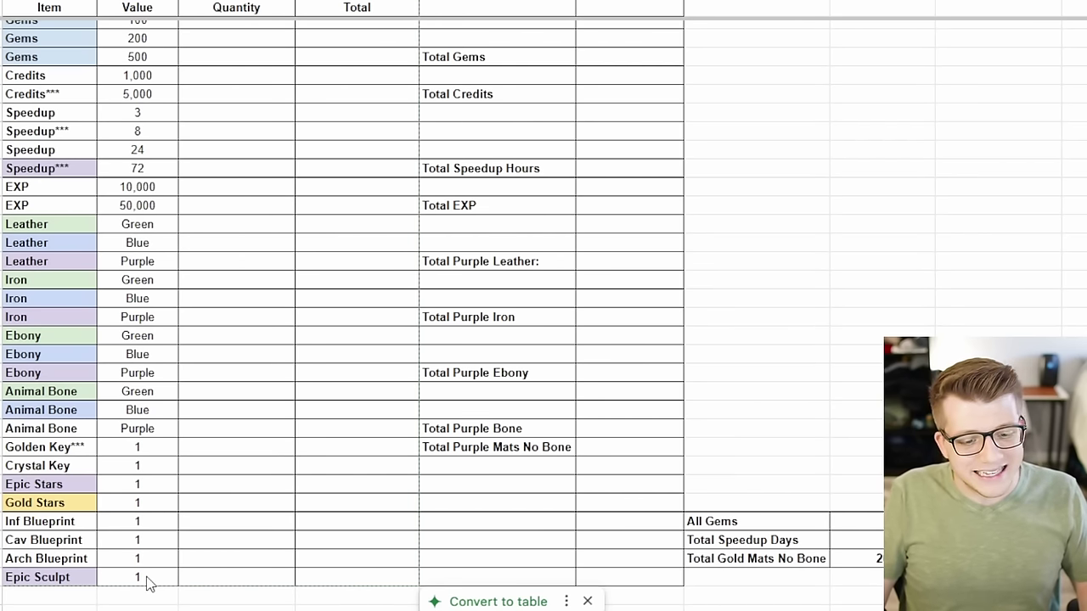
pyautogui.keyDown('shift'); pyautogui.click(147, 579); pyautogui.keyUp('shift')
pyautogui.scroll(5, 147, 510)
pyautogui.click(50, 29)
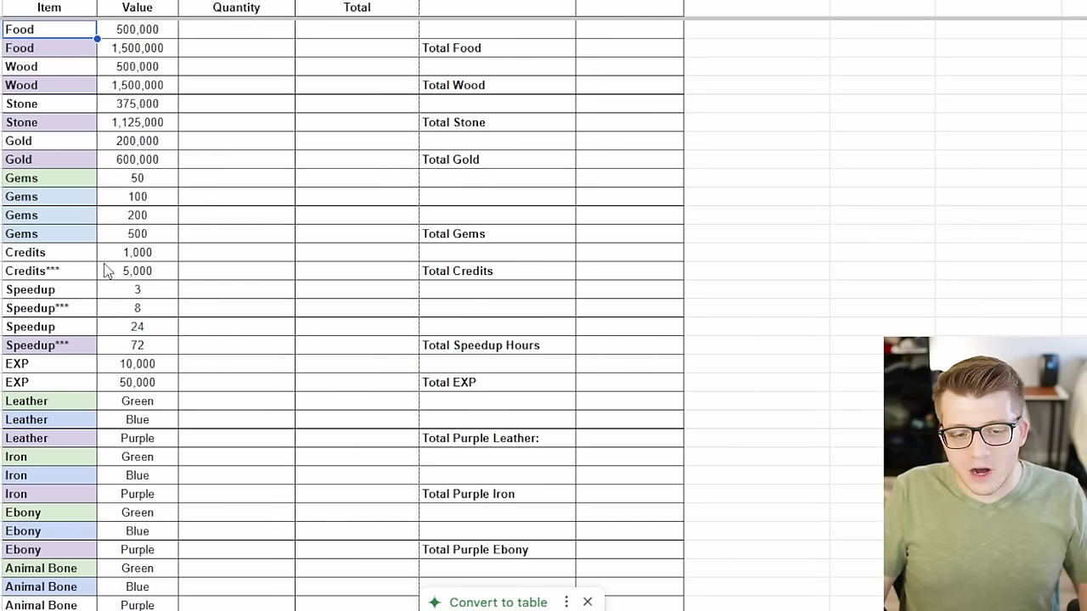
pyautogui.scroll(-5, 107, 270)
pyautogui.keyDown('shift'); pyautogui.click(157, 584); pyautogui.keyUp('shift')
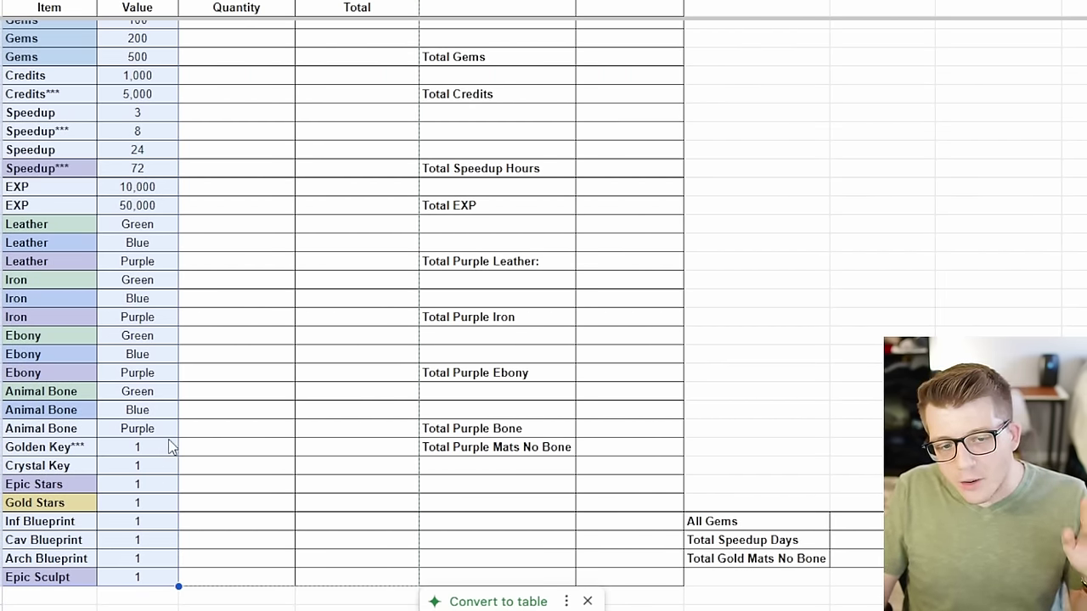
# Review the item list from Food down to Epic Sculpt, including the values of the two Food rows.
pyautogui.scroll(5, 165, 444)
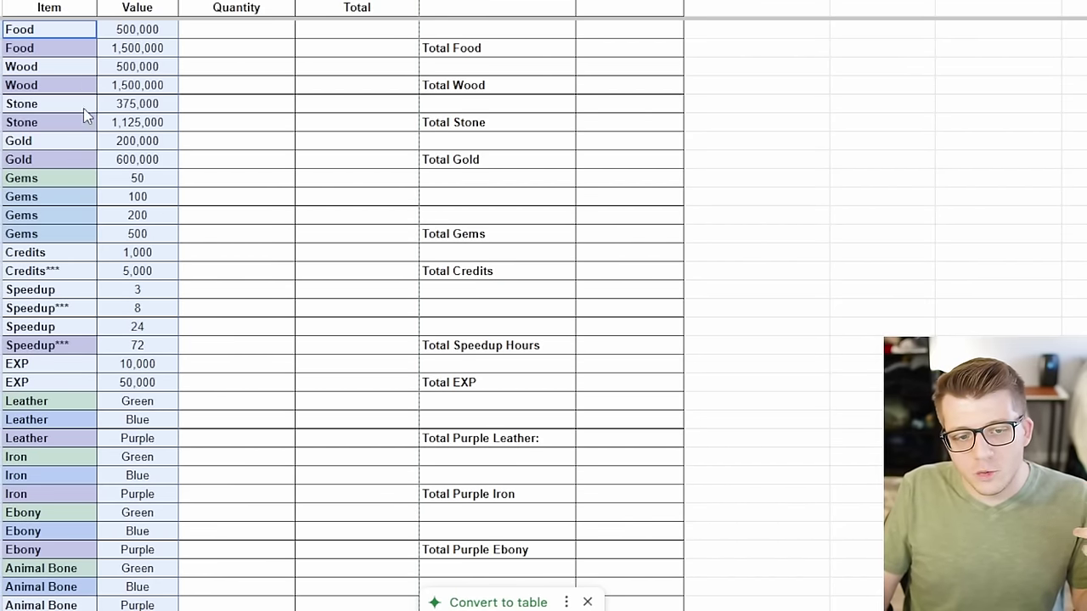
pyautogui.scroll(-2, 79, 242)
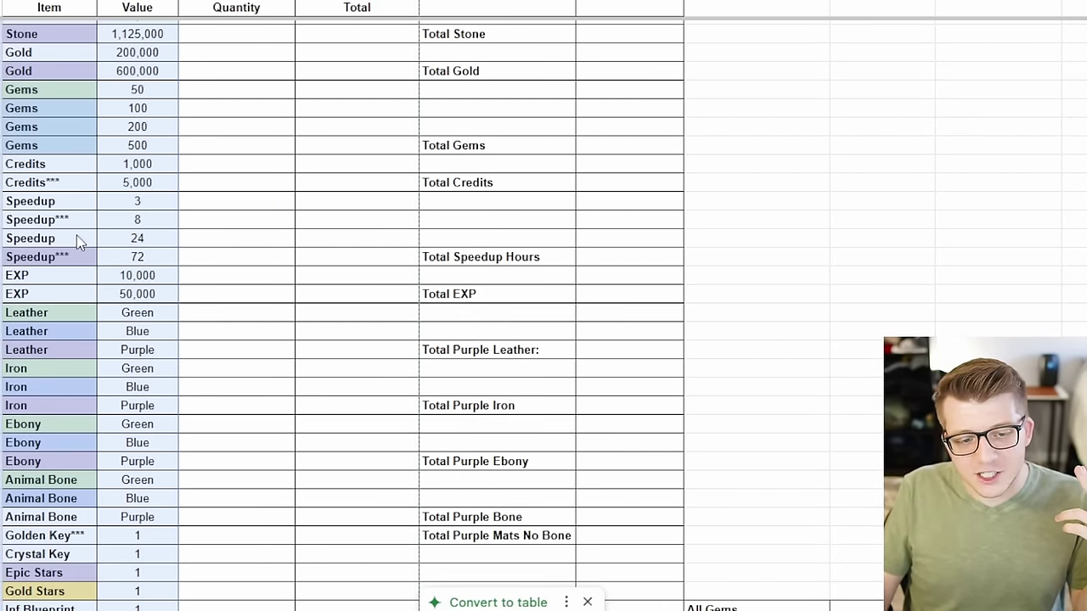
pyautogui.scroll(-2, 76, 282)
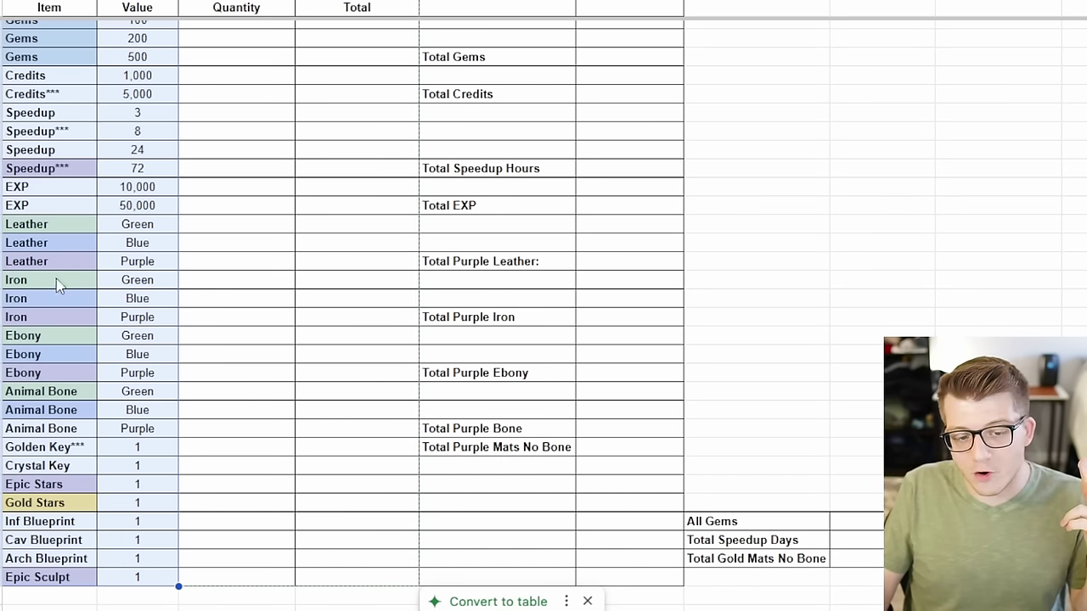
pyautogui.scroll(-2, 61, 450)
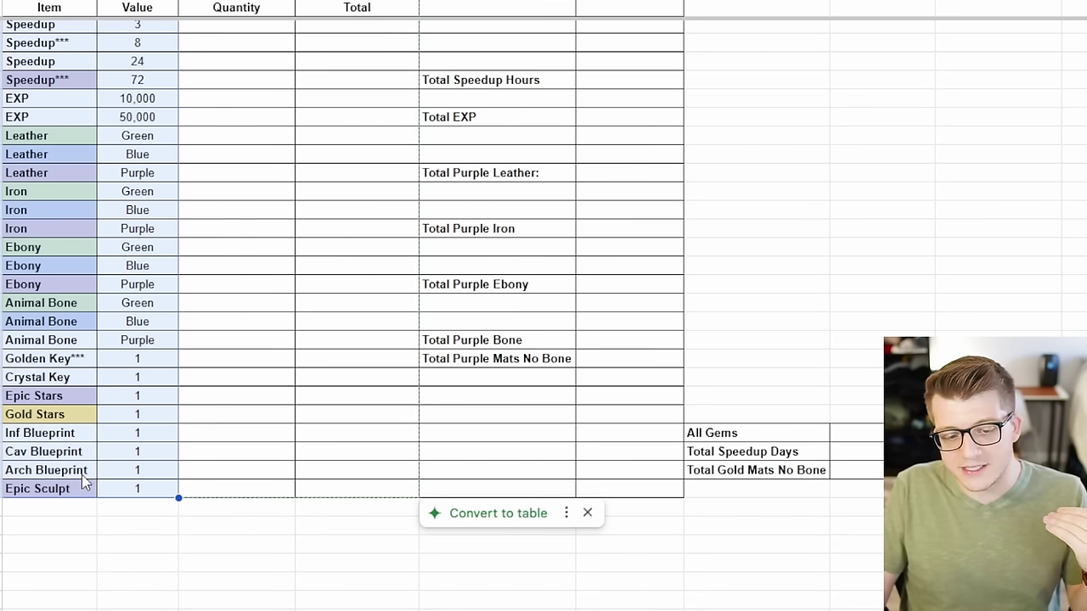
pyautogui.click(117, 497)
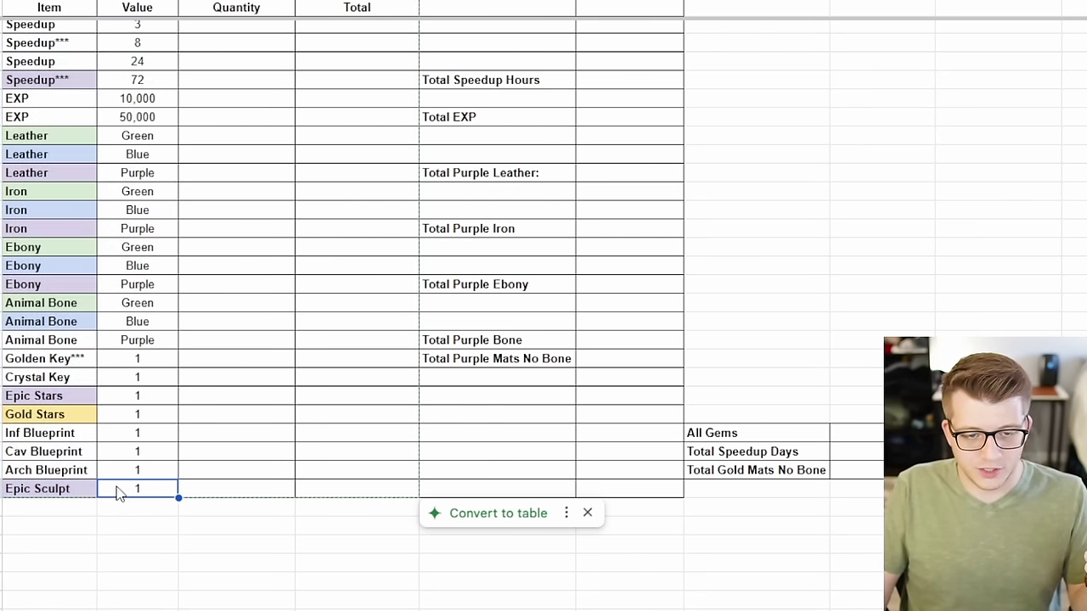
pyautogui.scroll(5, 161, 472)
pyautogui.click(156, 32)
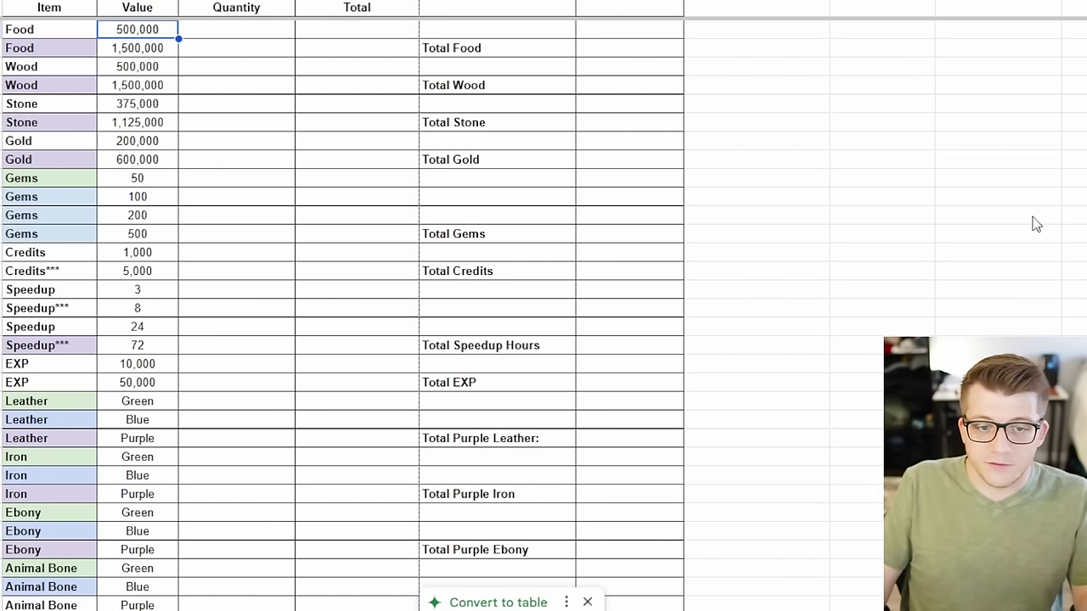
pyautogui.click(145, 55)
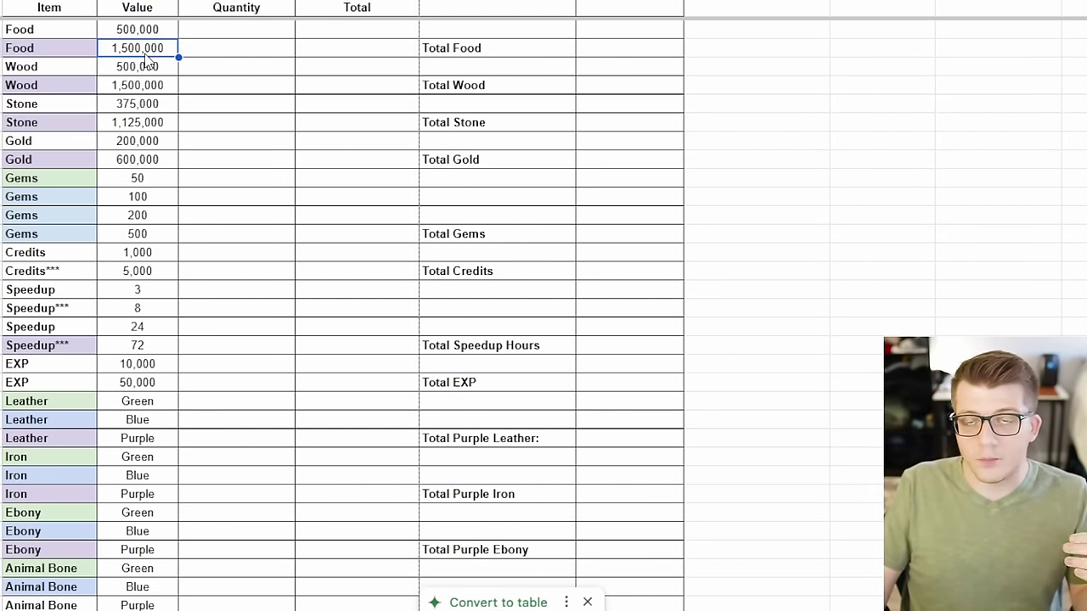
pyautogui.press('Up')
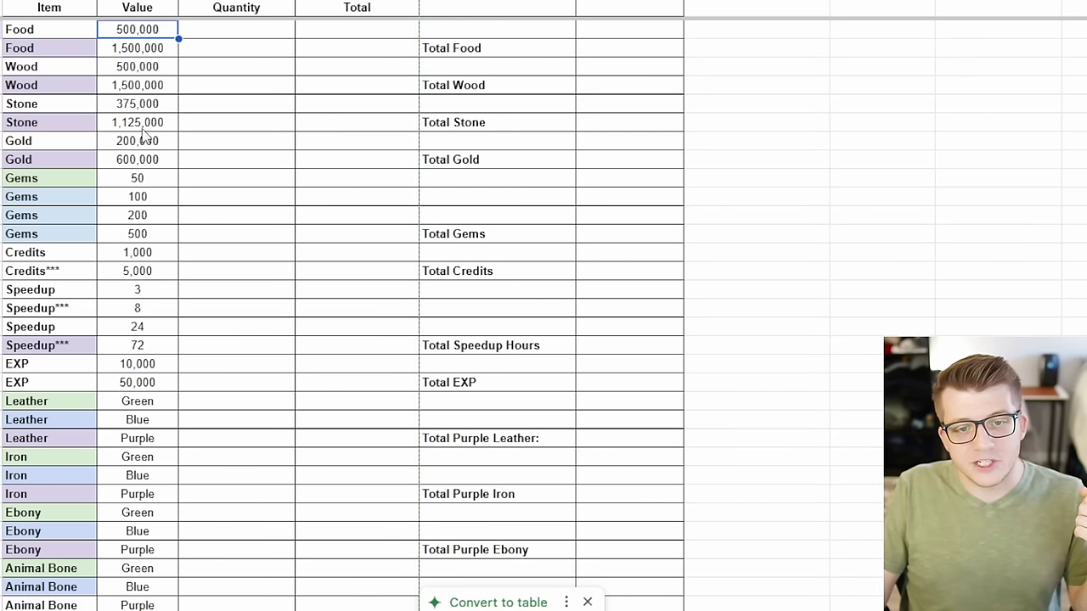
# Paste the quantities 210, 61, 278, 58, 264, 66, 225 and 57 into the Food, Wood, Stone and Gold rows.
pyautogui.click(285, 29)
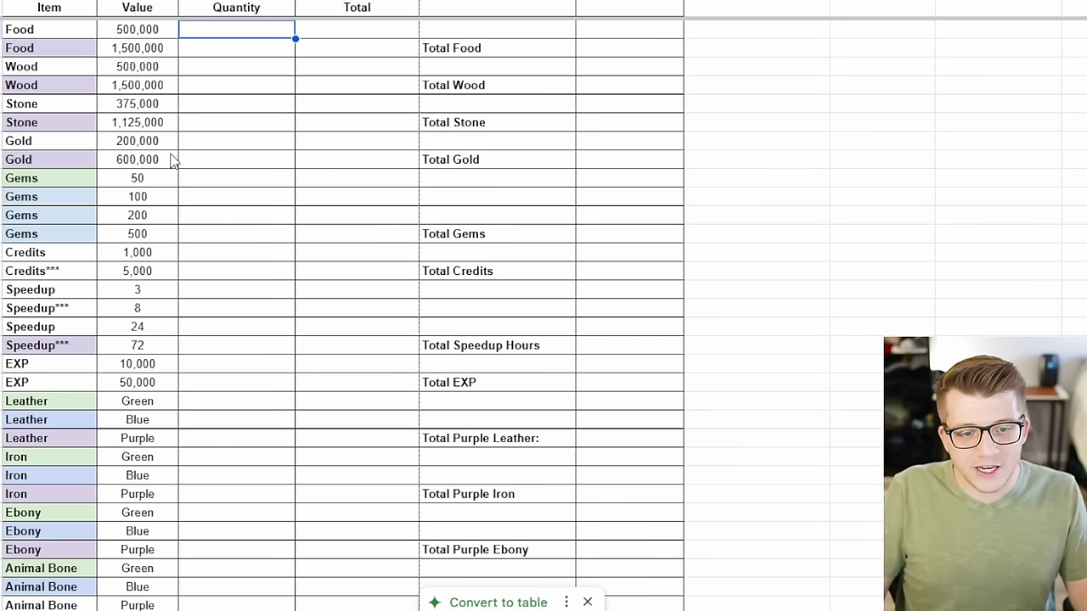
pyautogui.keyDown('shift'); pyautogui.click(214, 164); pyautogui.keyUp('shift')
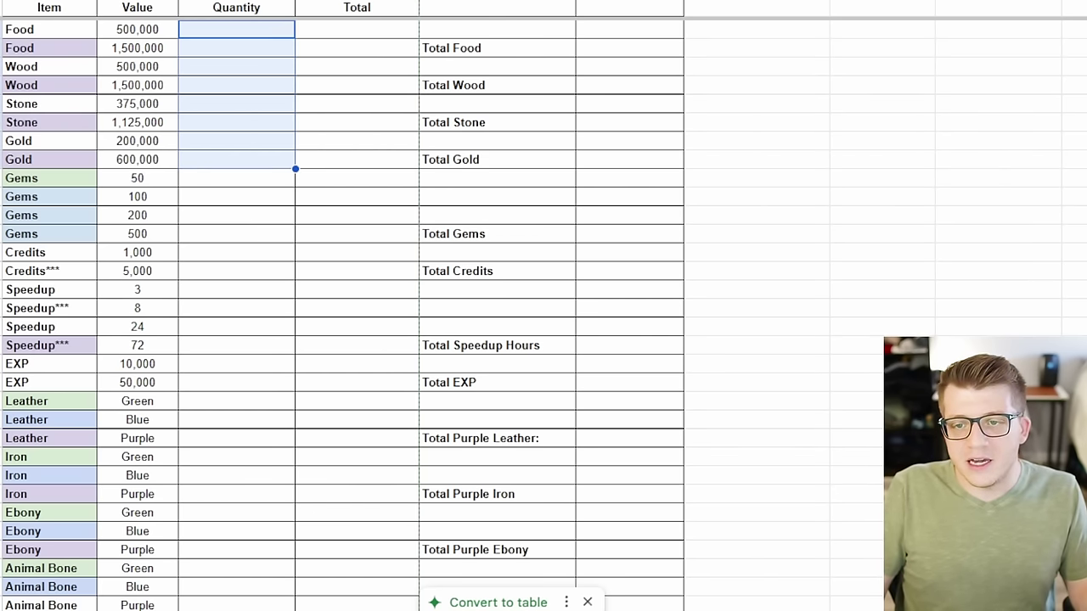
pyautogui.press('Escape')
pyautogui.hotkey('ctrl', 'v')
pyautogui.click(277, 36)
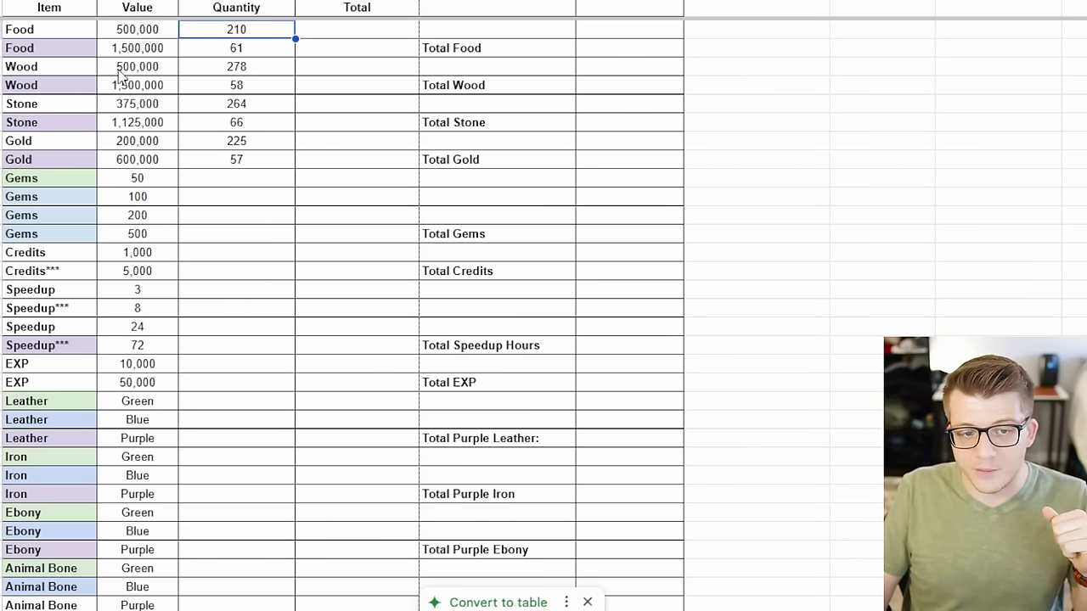
pyautogui.click(234, 85)
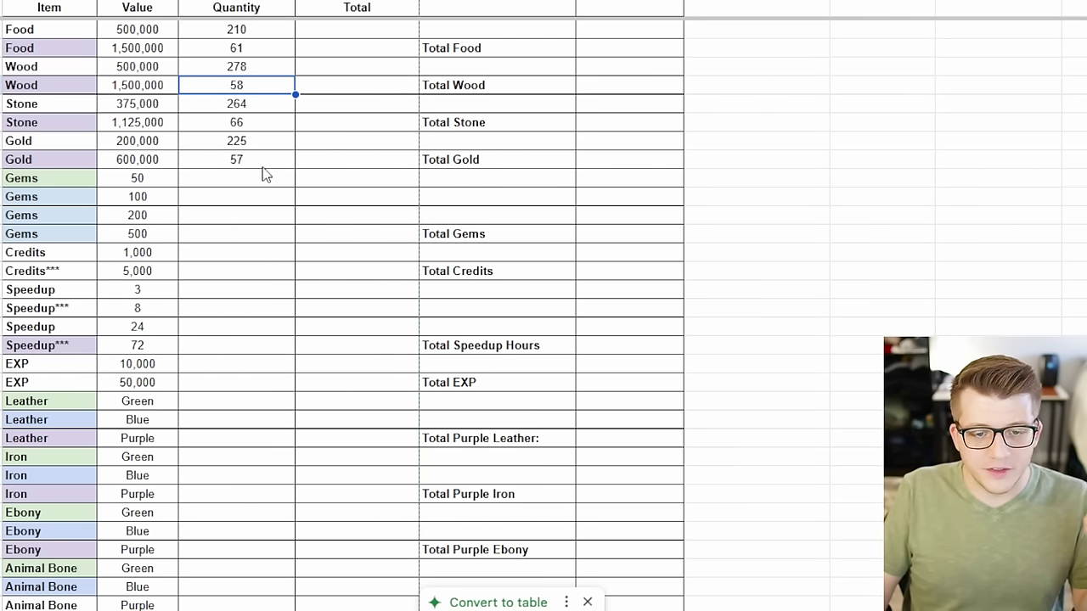
# Fill in the Total cells for all Food, Wood, Stone and Gold rows with value times quantity.
pyautogui.click(354, 33)
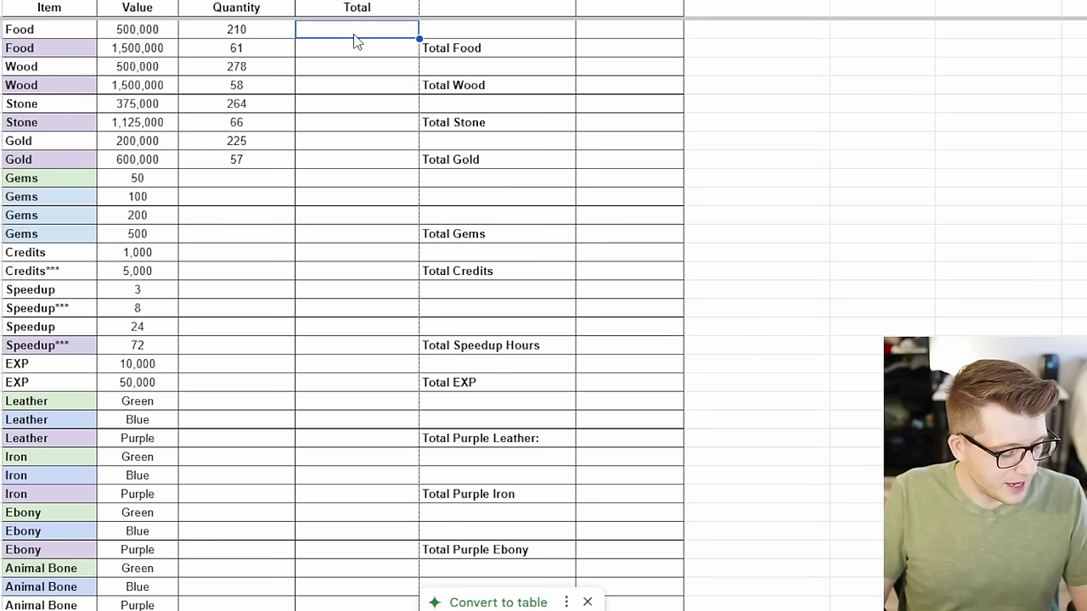
pyautogui.keyDown('shift'); pyautogui.click(357, 161); pyautogui.keyUp('shift')
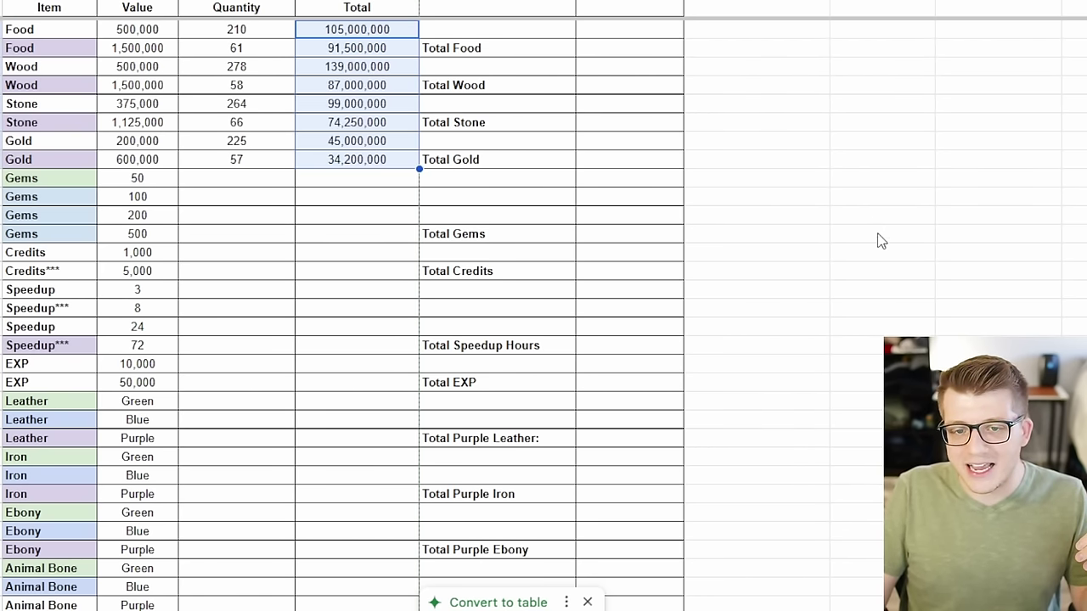
pyautogui.click(386, 34)
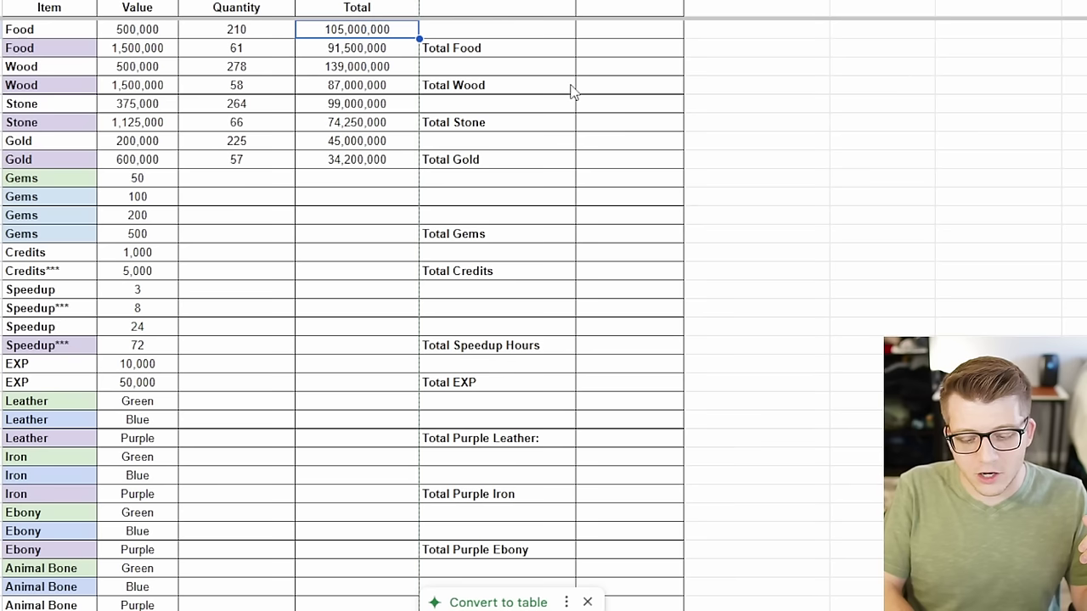
# Compare the first Food row's value with its total, and go through the totals down to the last Gold row.
pyautogui.press('Left')
pyautogui.press('Left')
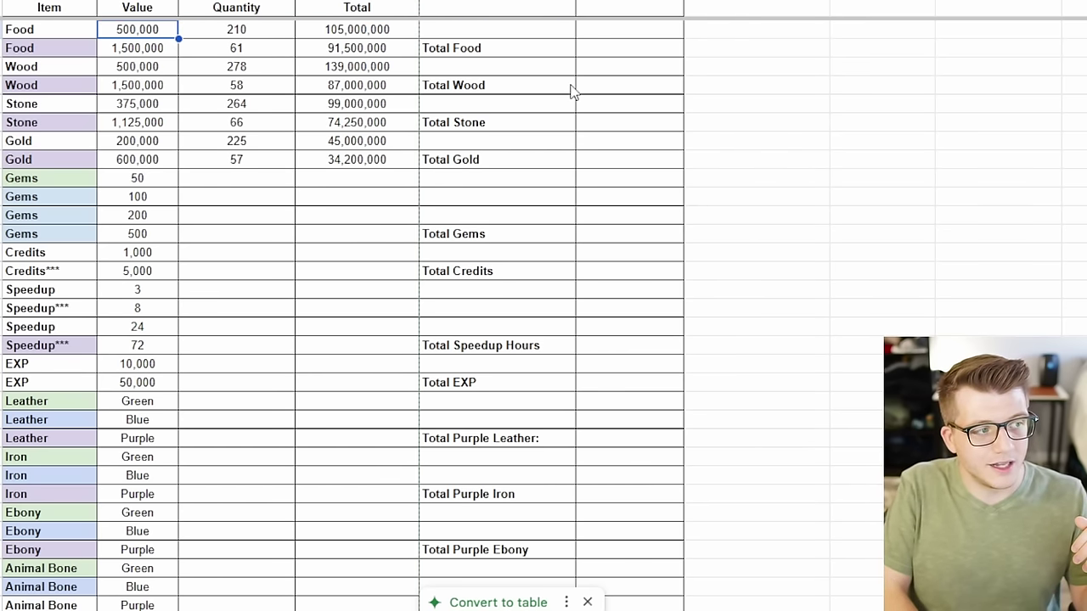
pyautogui.press('Right')
pyautogui.press('Right')
pyautogui.press('Down')
pyautogui.press('Down')
pyautogui.press('Down')
pyautogui.press('Down')
pyautogui.press('Down')
pyautogui.press('Down')
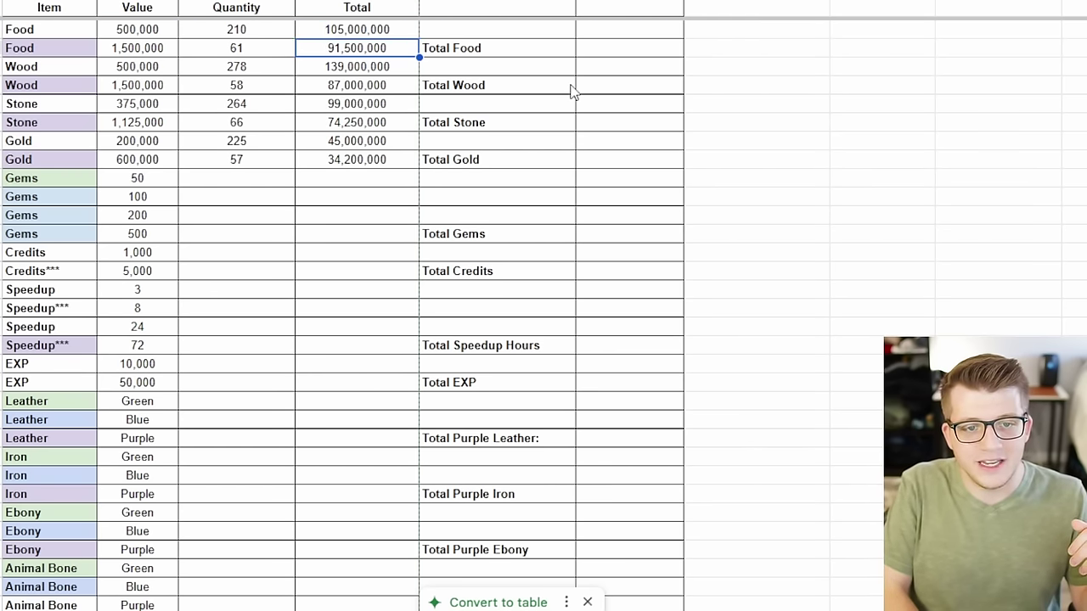
pyautogui.press('Down')
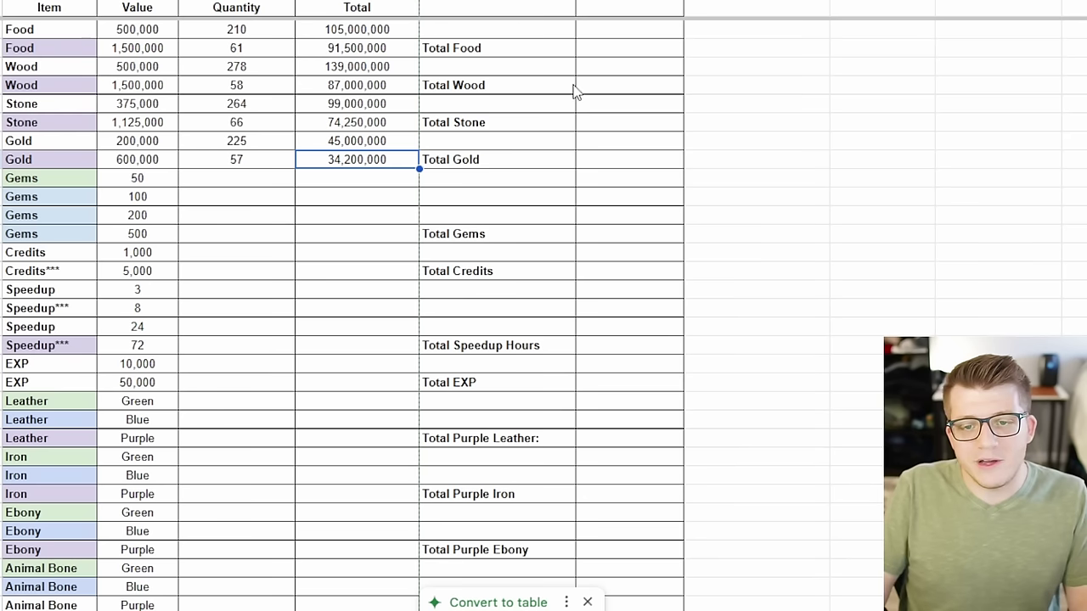
# Fill in the Total Food, Total Wood, Total Stone and Total Gold cells with the sum of each resource's two row totals.
pyautogui.click(654, 55)
pyautogui.moveTo(386, 52); pyautogui.dragTo(384, 34)
pyautogui.click(584, 55)
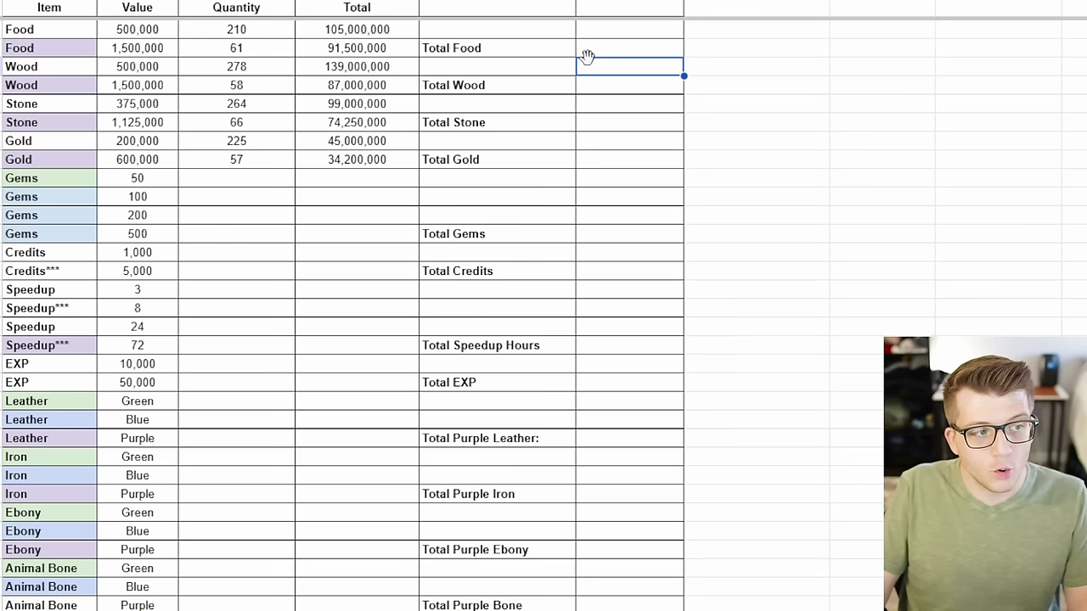
pyautogui.keyDown('shift'); pyautogui.click(601, 159); pyautogui.keyUp('shift')
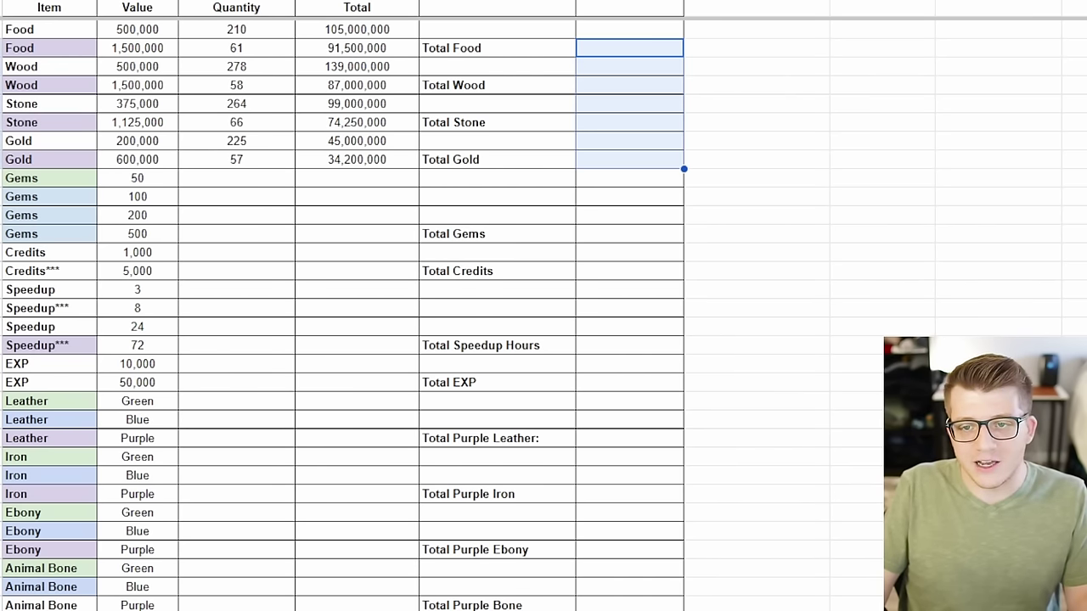
pyautogui.click(696, 7)
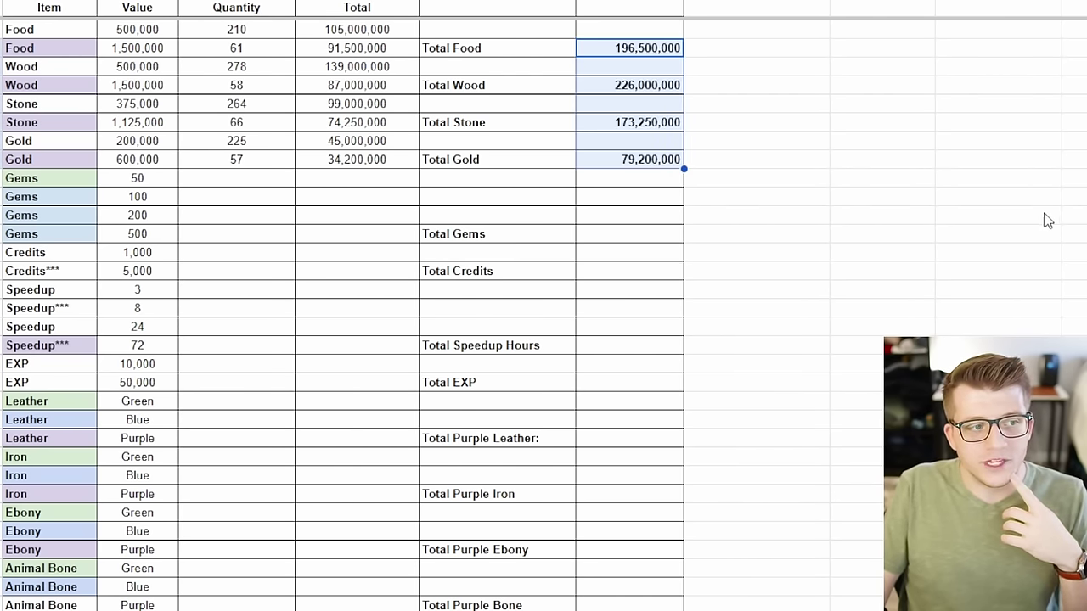
pyautogui.click(1042, 214)
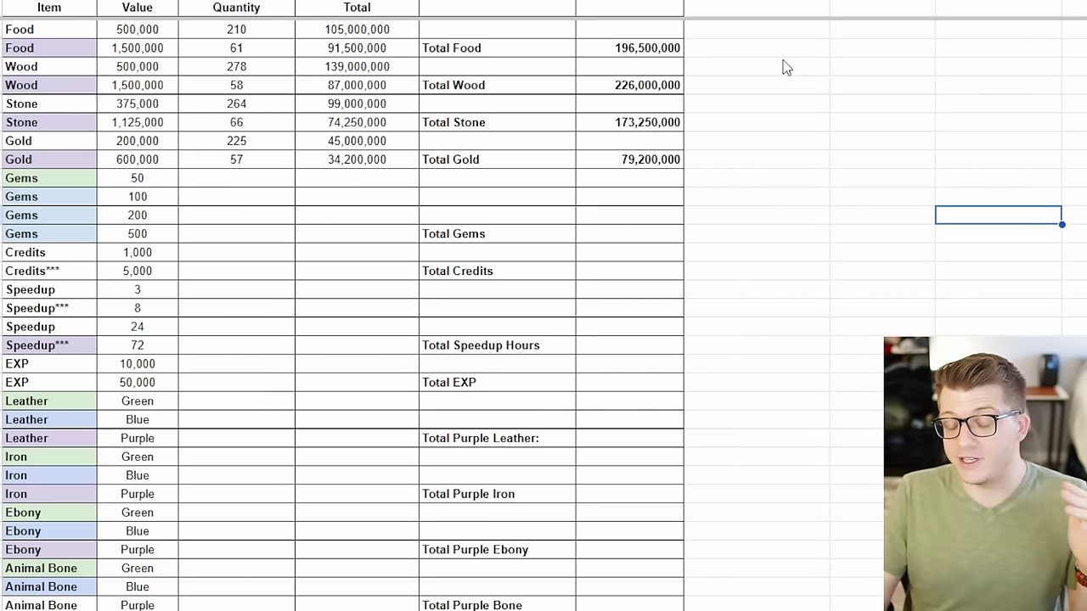
# Review the combined totals for Food, Wood, Stone and Gold against their item rows.
pyautogui.press('Up')
pyautogui.press('Up')
pyautogui.press('Up')
pyautogui.press('Left')
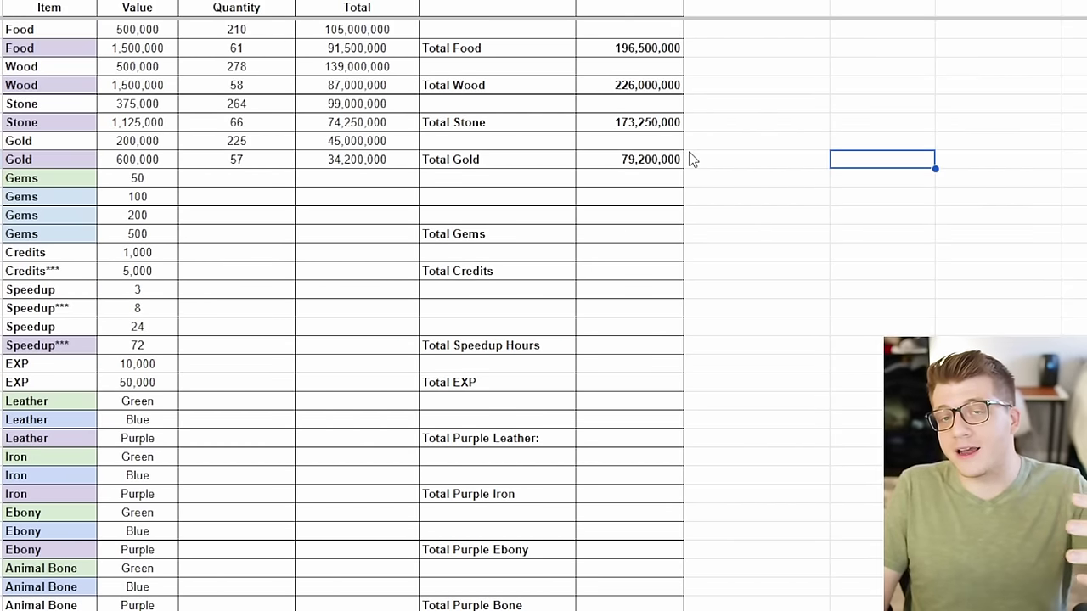
pyautogui.moveTo(671, 160); pyautogui.dragTo(667, 52)
pyautogui.click(847, 85)
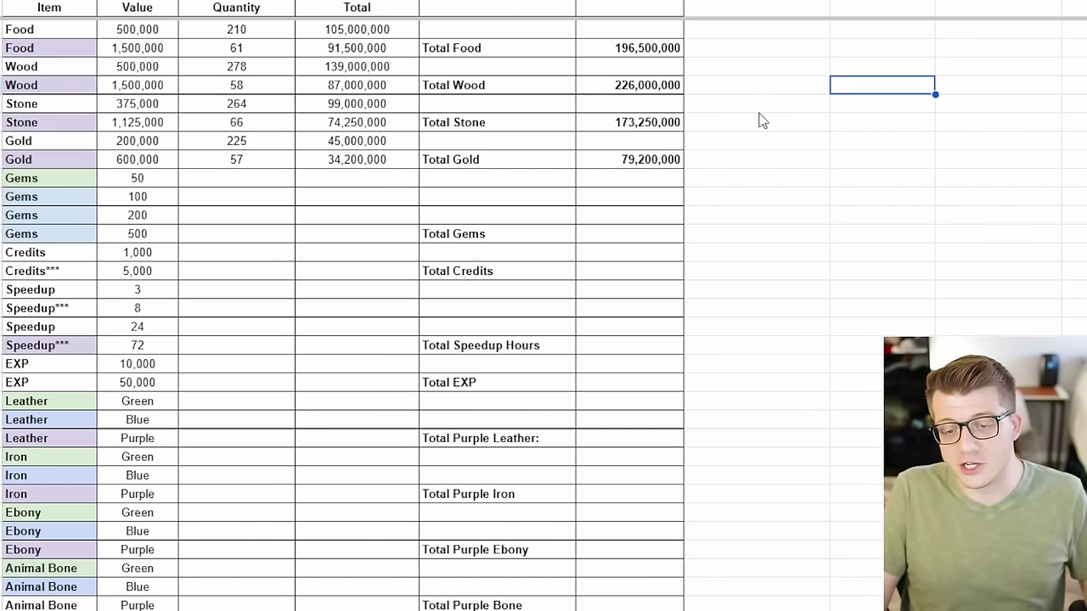
pyautogui.moveTo(670, 160); pyautogui.dragTo(34, 29)
pyautogui.click(461, 140)
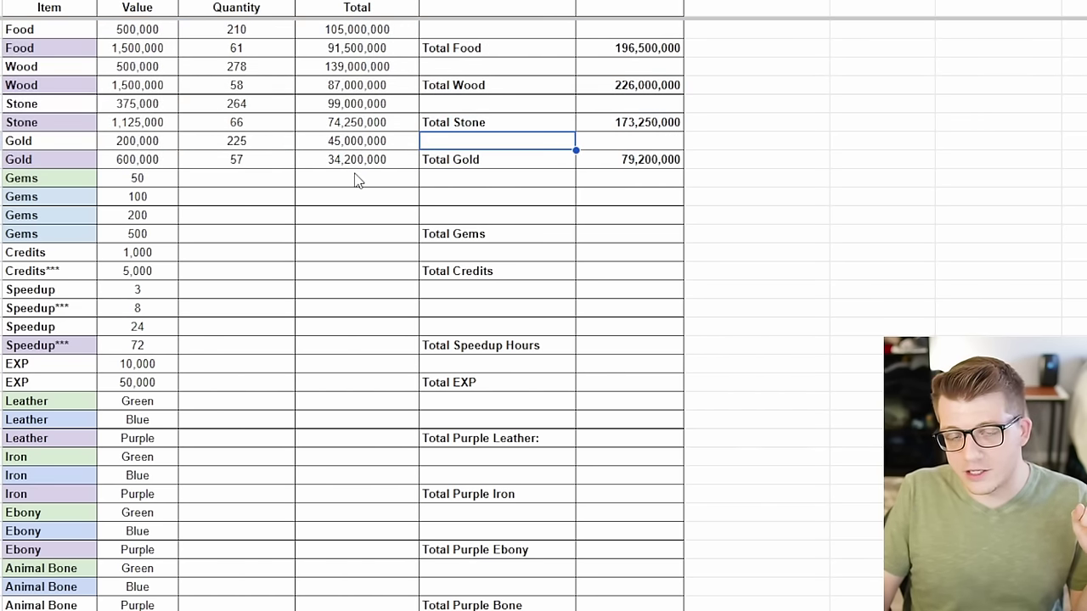
# Fill in the quantities 58, 35, 35 and 48 for the four Gems rows.
pyautogui.click(79, 185)
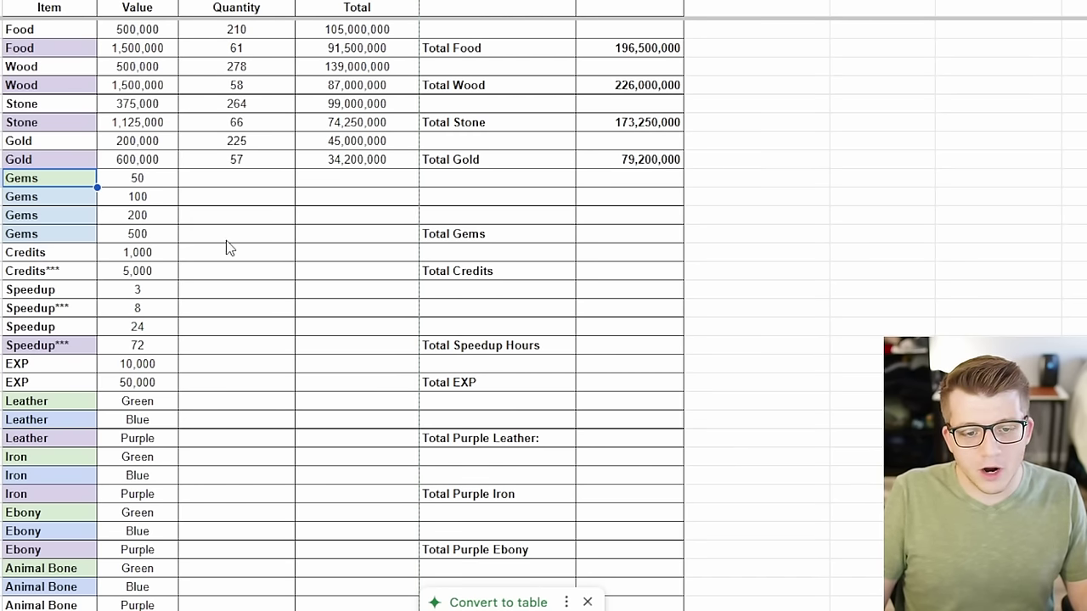
pyautogui.keyDown('shift'); pyautogui.click(331, 244); pyautogui.keyUp('shift')
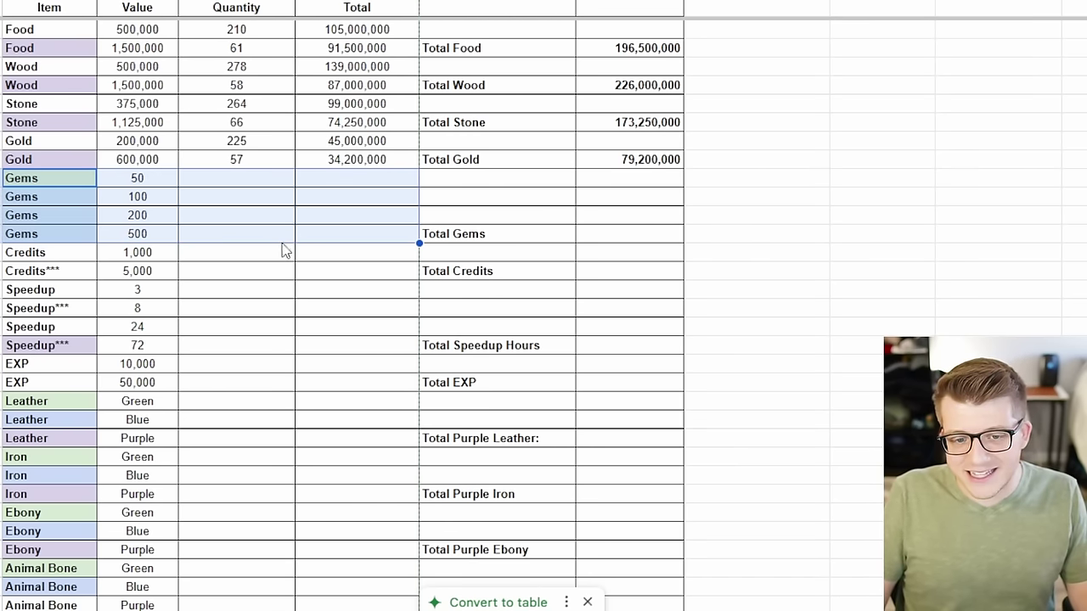
pyautogui.click(231, 238)
pyautogui.keyDown('shift'); pyautogui.click(241, 185); pyautogui.keyUp('shift')
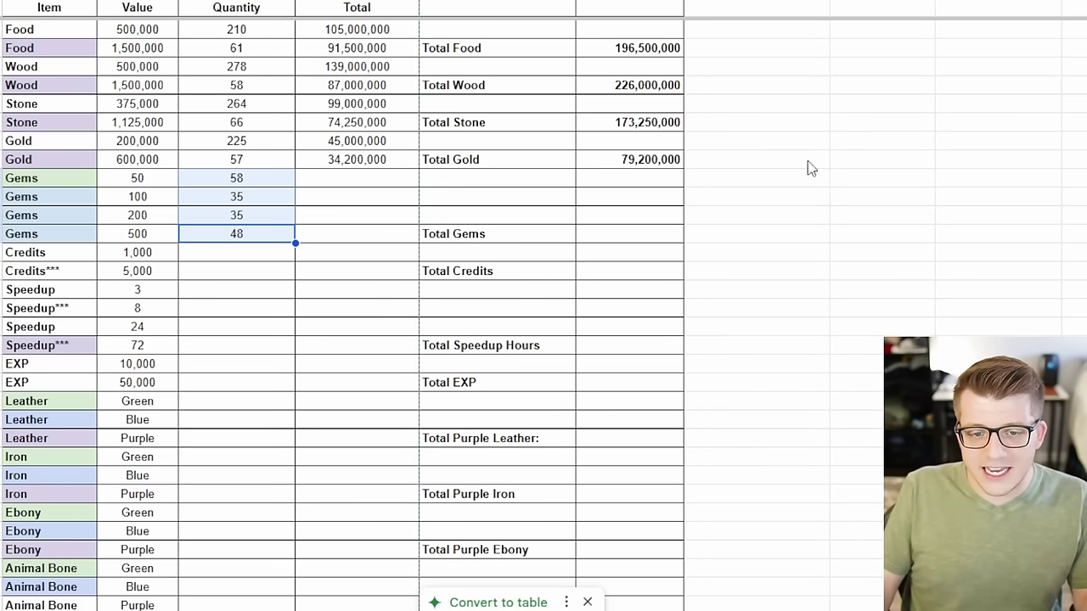
pyautogui.click(998, 270)
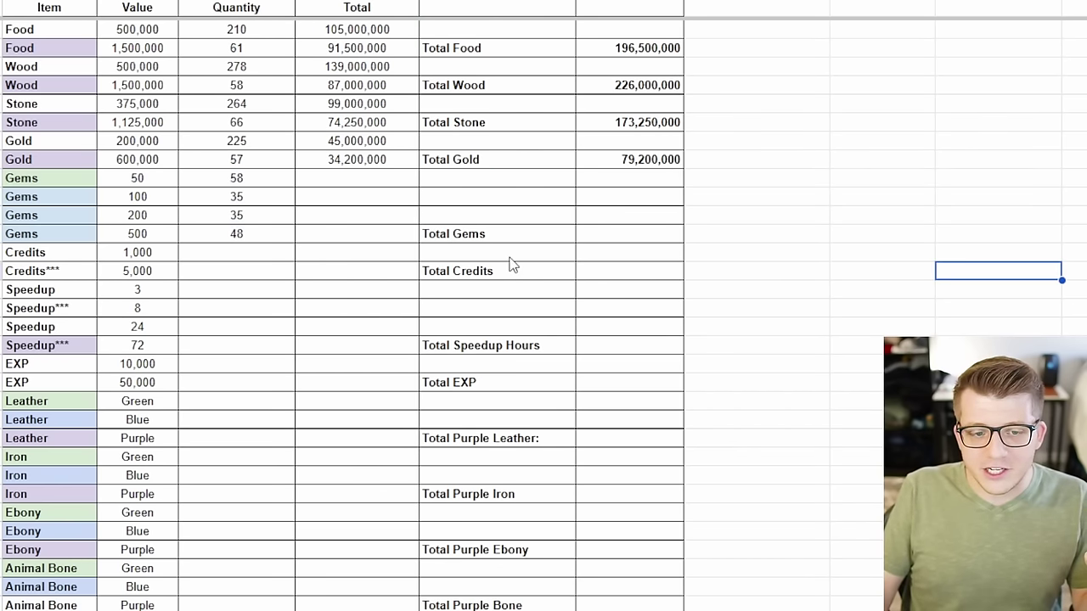
# Go through the Gems rows, comparing the quantity of each with its value, from the 50 gems row to the 500 gems row.
pyautogui.click(249, 183)
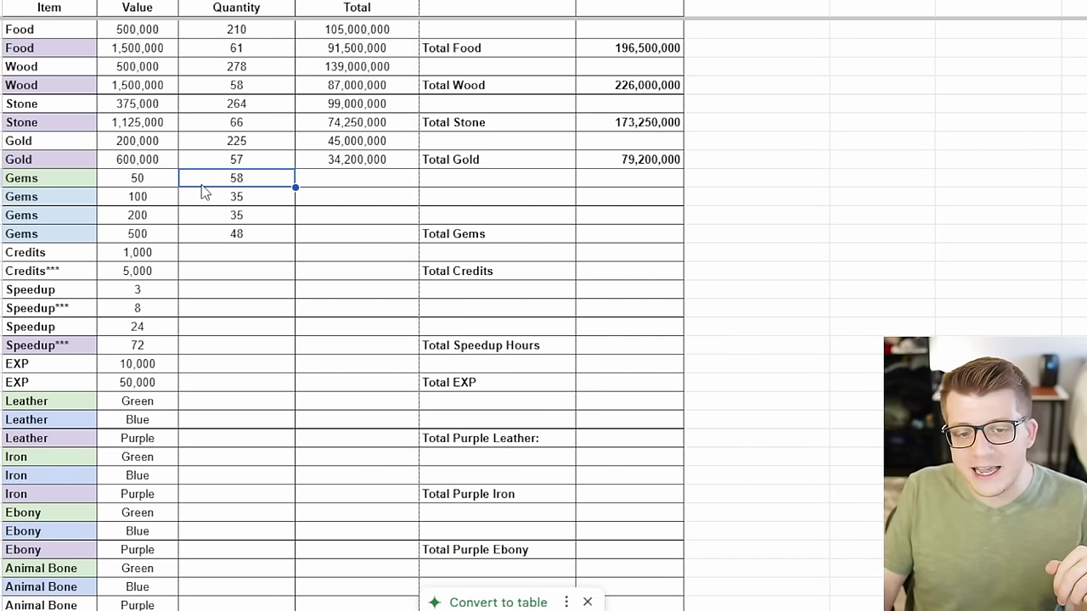
pyautogui.click(166, 186)
pyautogui.click(239, 198)
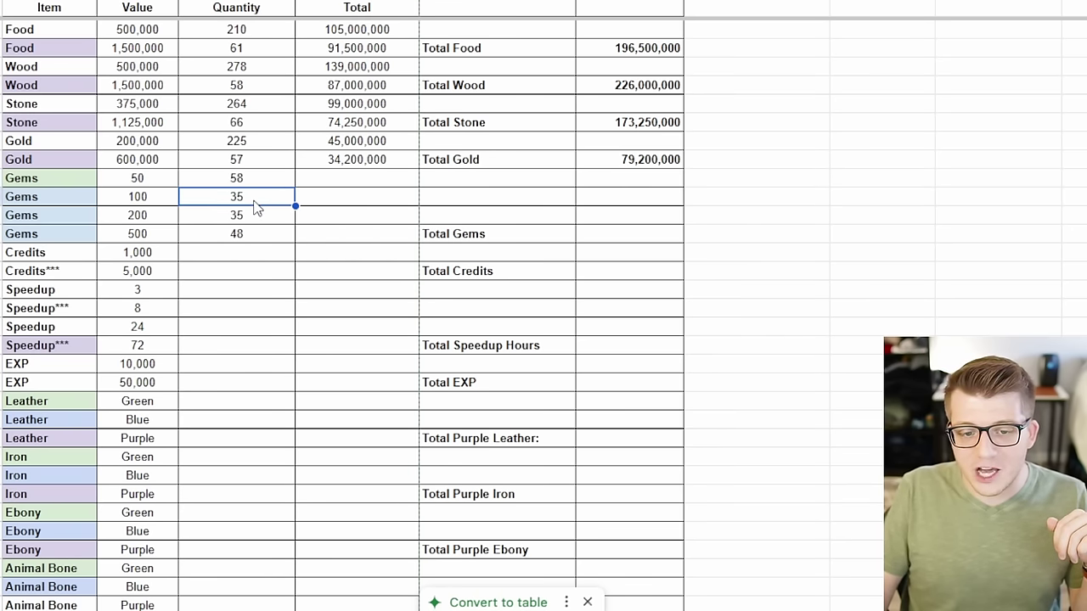
pyautogui.click(252, 217)
pyautogui.click(253, 204)
pyautogui.click(168, 203)
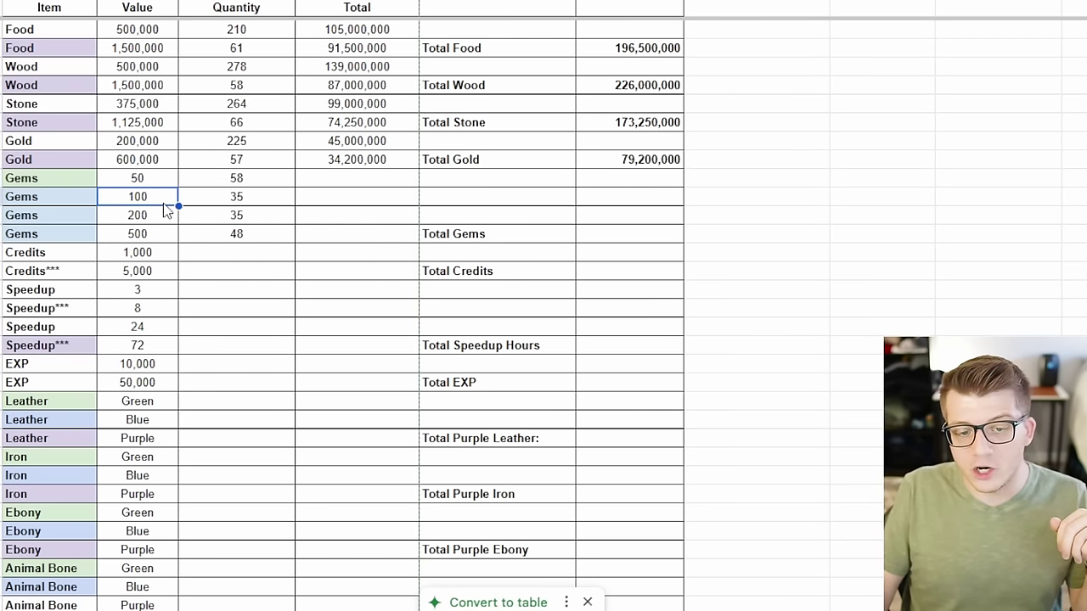
pyautogui.click(166, 219)
pyautogui.click(233, 240)
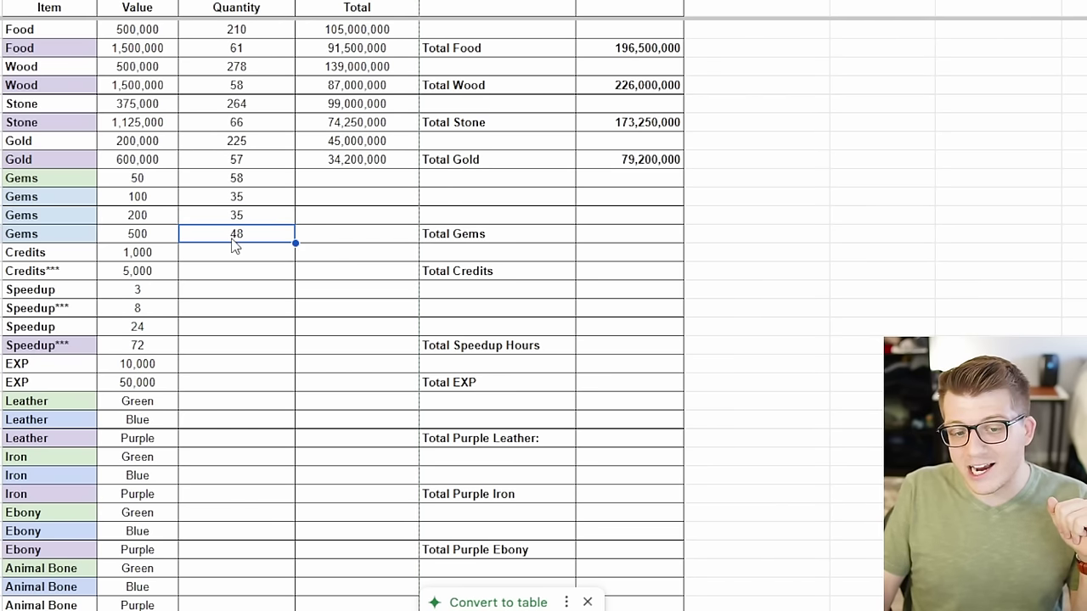
pyautogui.click(172, 240)
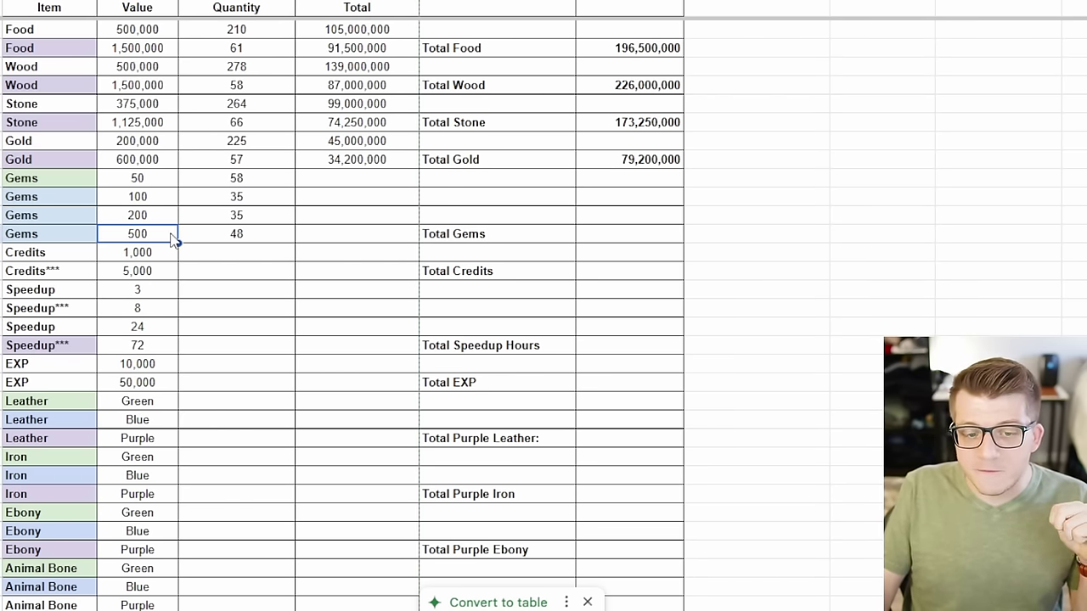
pyautogui.click(227, 245)
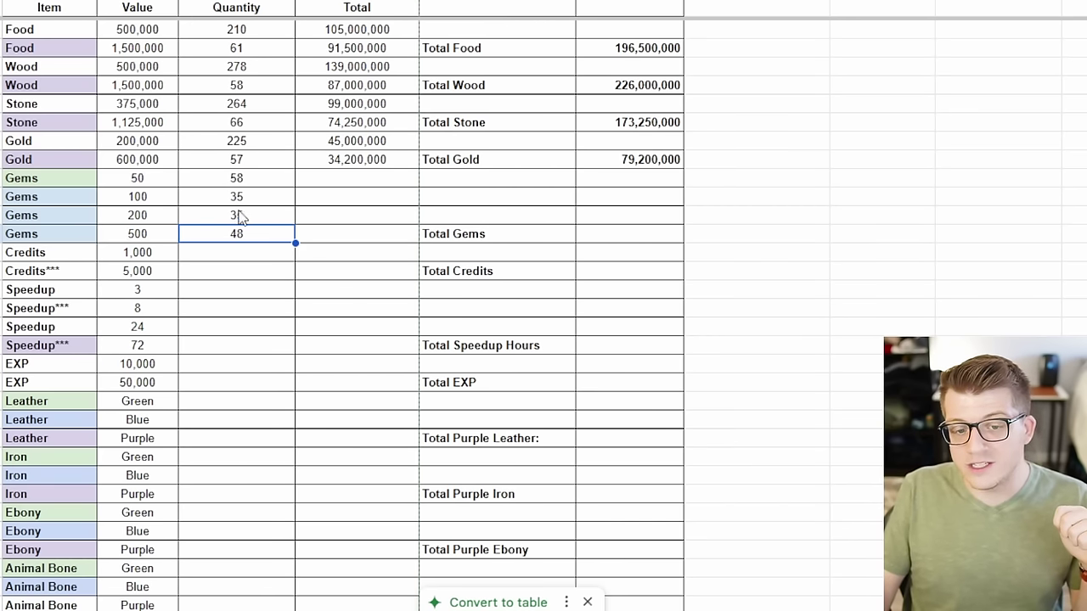
pyautogui.click(242, 181)
pyautogui.click(241, 236)
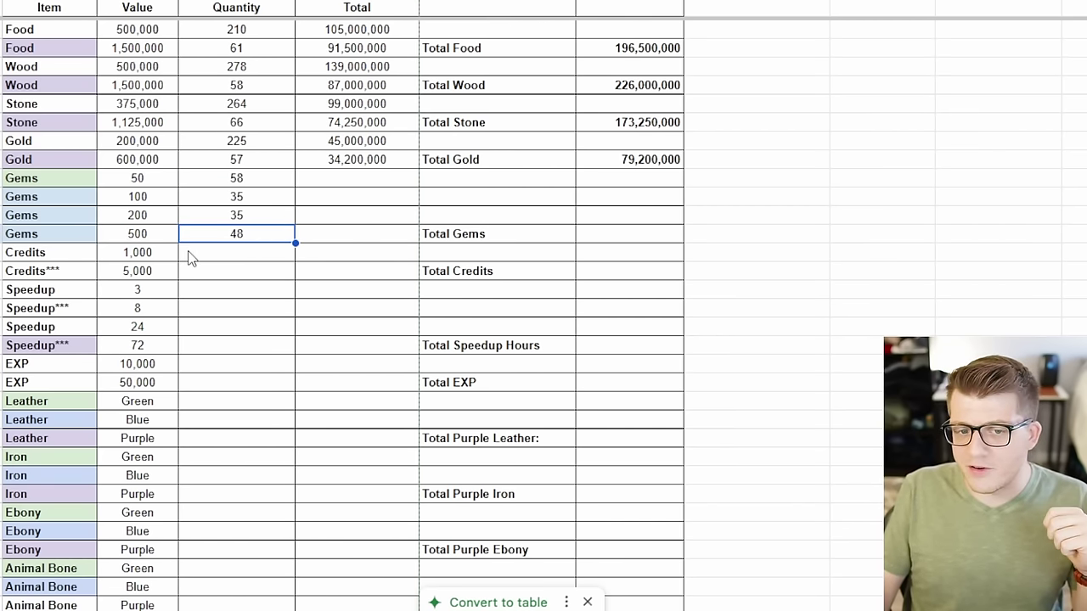
# Fill in the Total cells of the four Gems rows with value times quantity, and sum them in Total Gems.
pyautogui.click(349, 184)
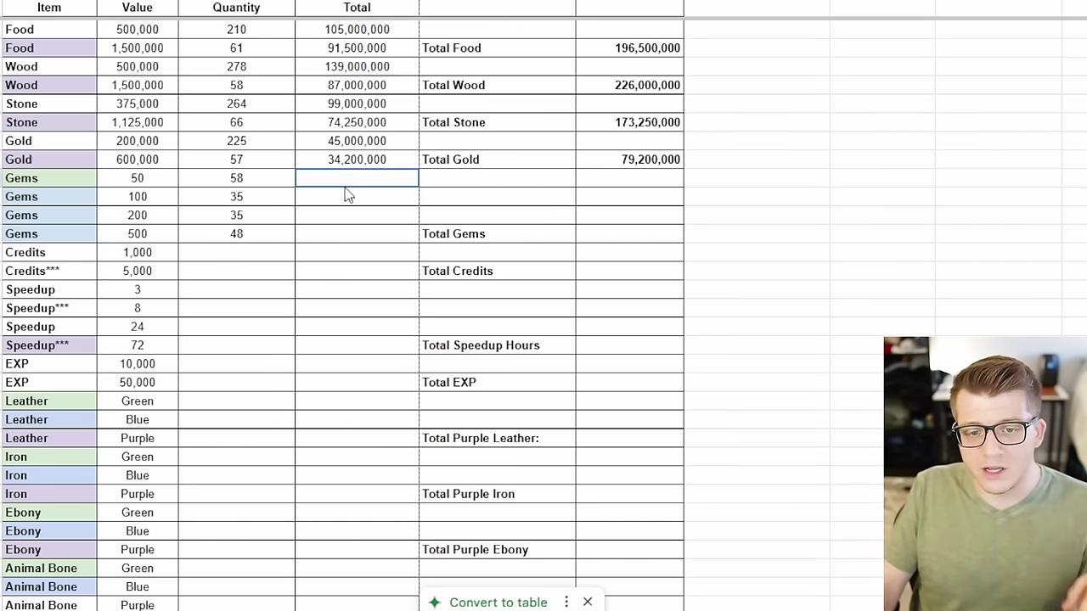
pyautogui.keyDown('shift'); pyautogui.click(643, 234); pyautogui.keyUp('shift')
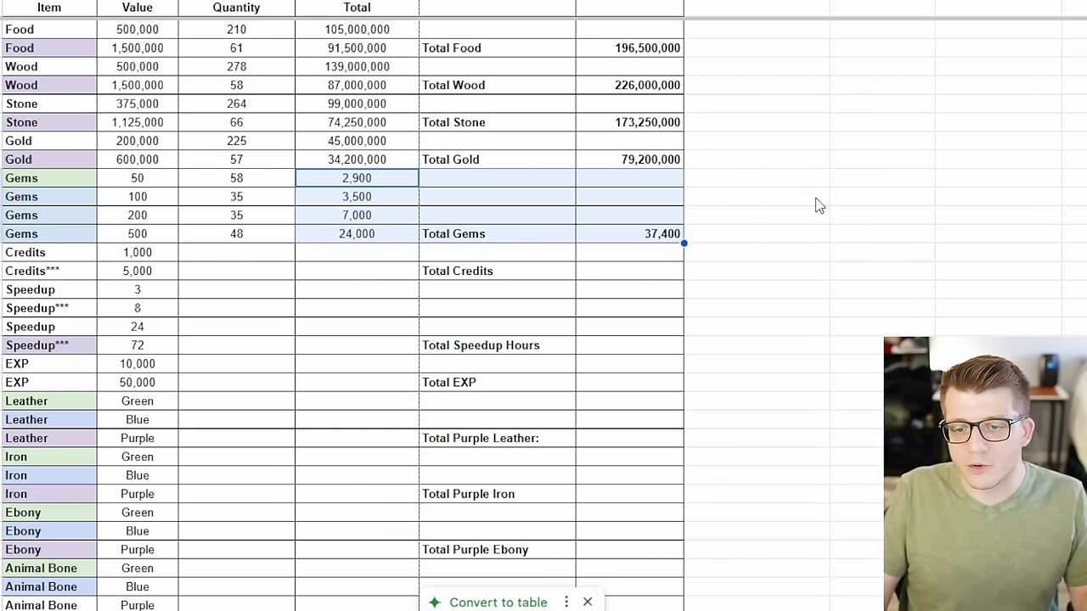
pyautogui.click(815, 204)
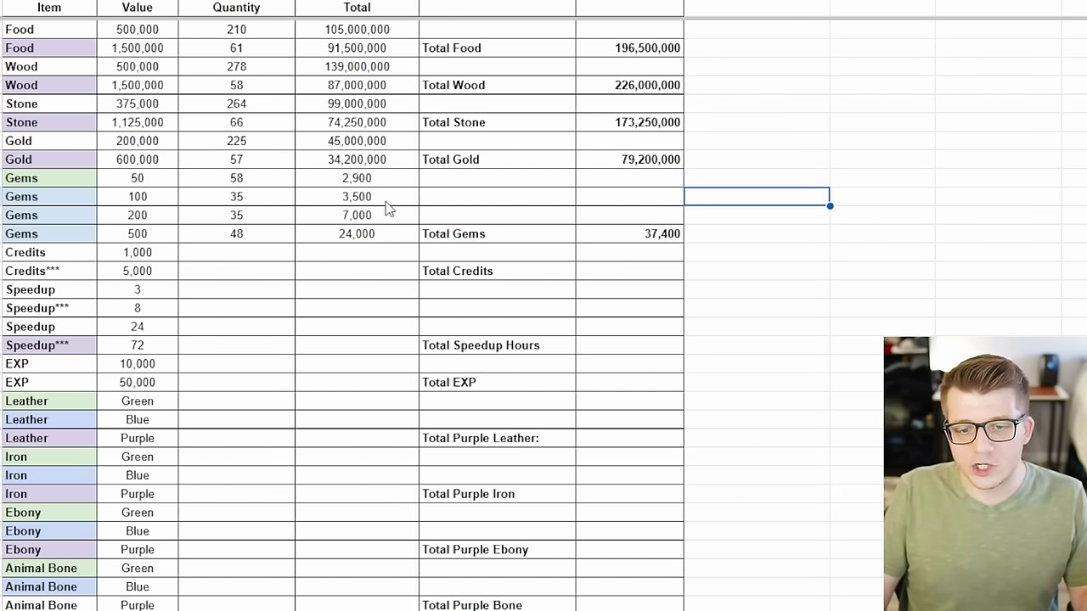
pyautogui.click(643, 241)
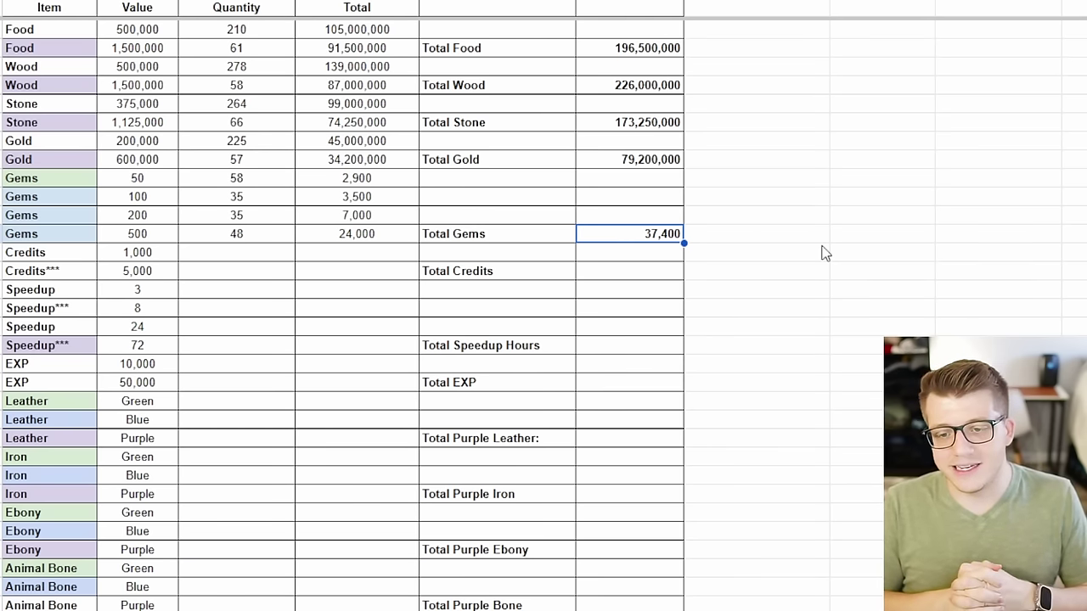
# Fill in the Credits rows with quantities 47 and 1,282, their row totals and the combined Total Credits.
pyautogui.moveTo(236, 252); pyautogui.dragTo(620, 276)
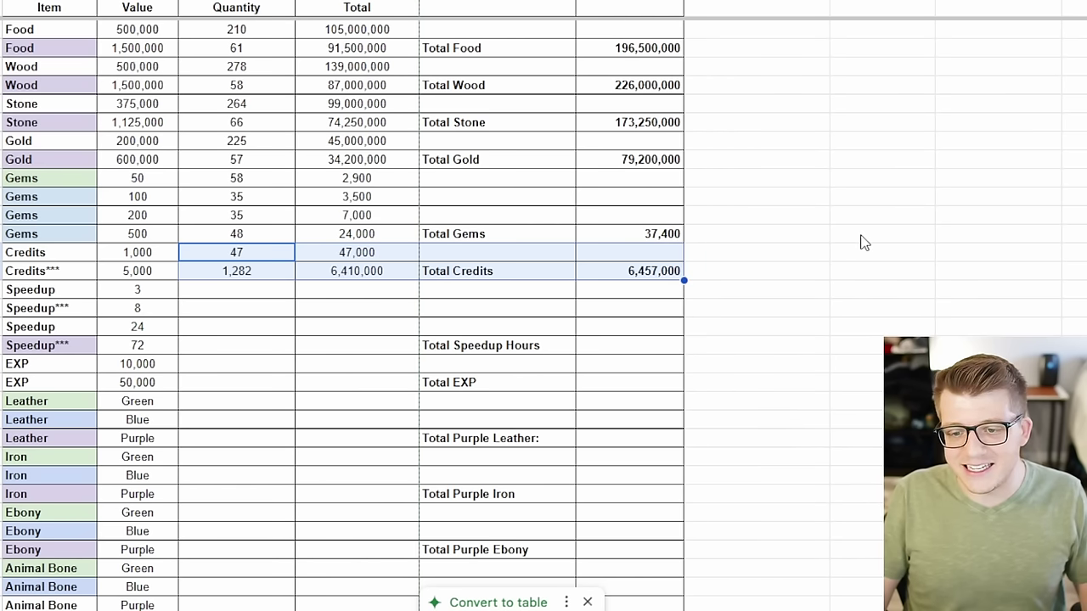
pyautogui.click(862, 239)
# Compare the quantities, values and totals of the two Credits rows, ending at the Total Credits amount.
pyautogui.click(348, 273)
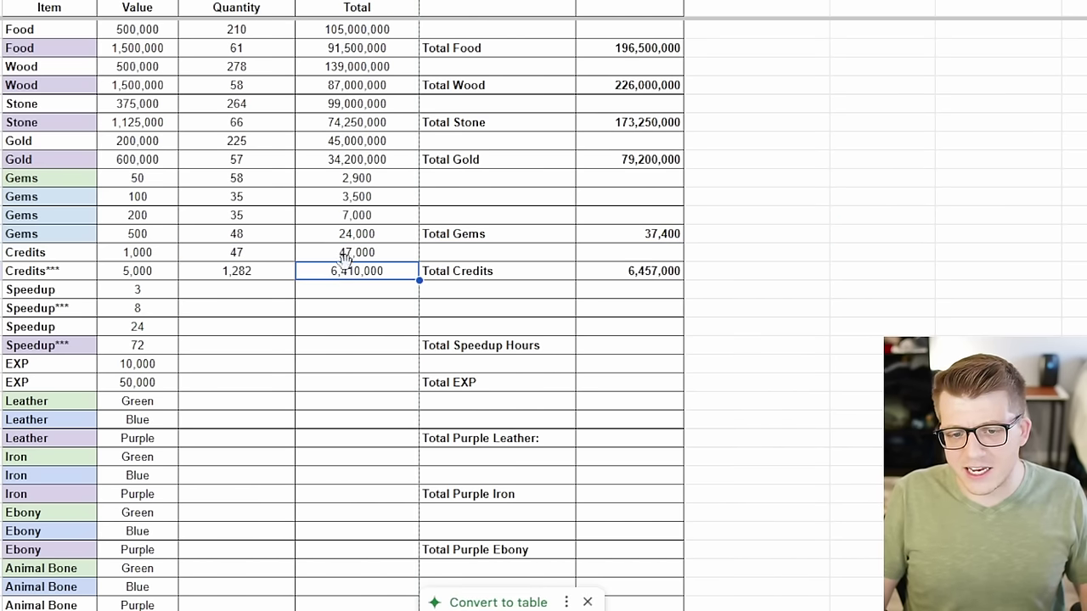
pyautogui.click(266, 269)
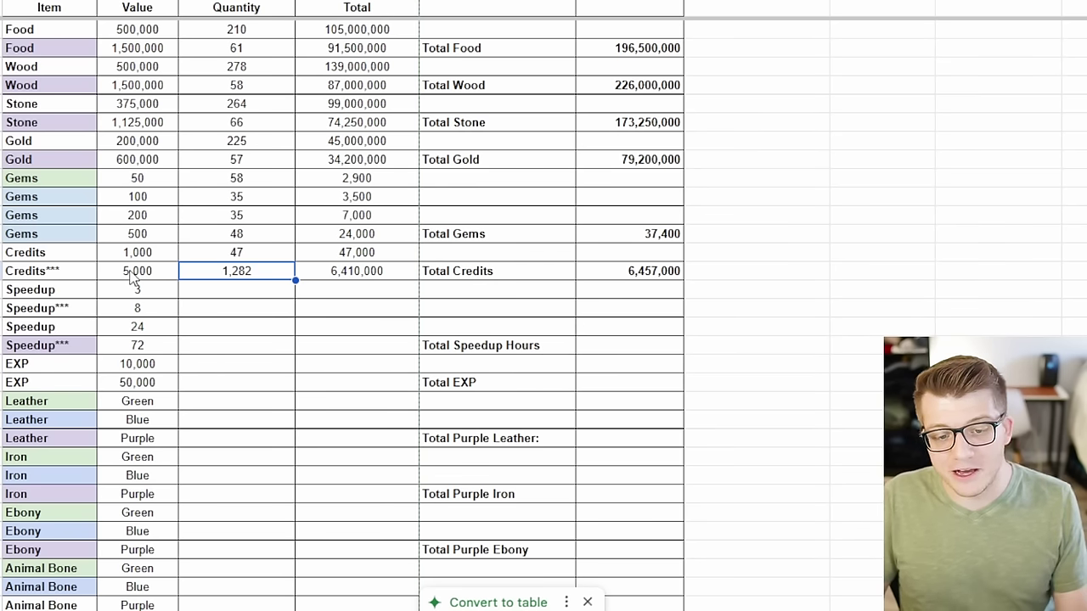
pyautogui.click(239, 257)
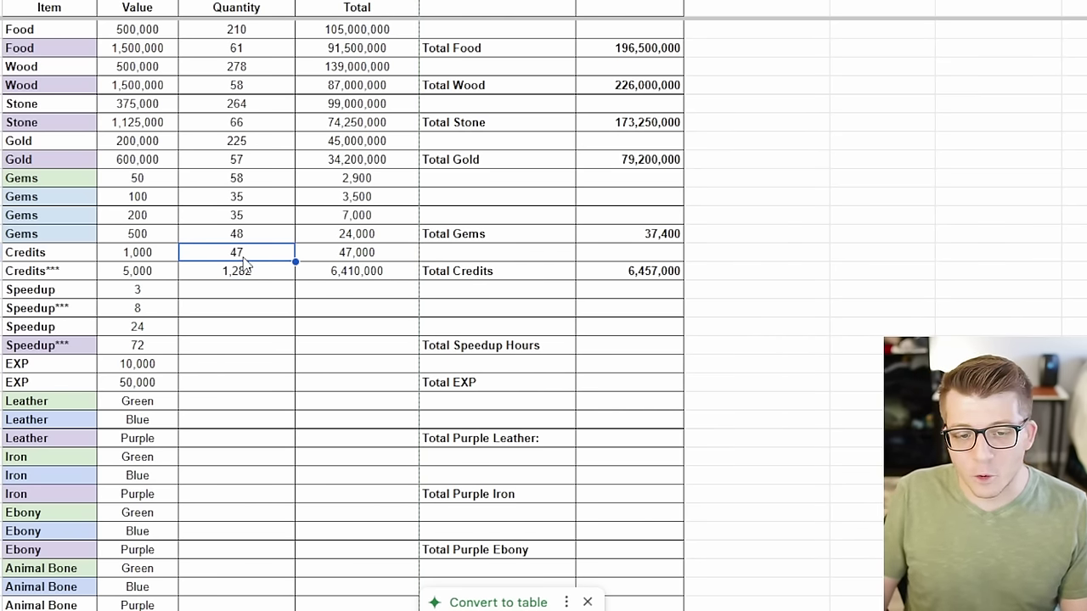
pyautogui.click(166, 258)
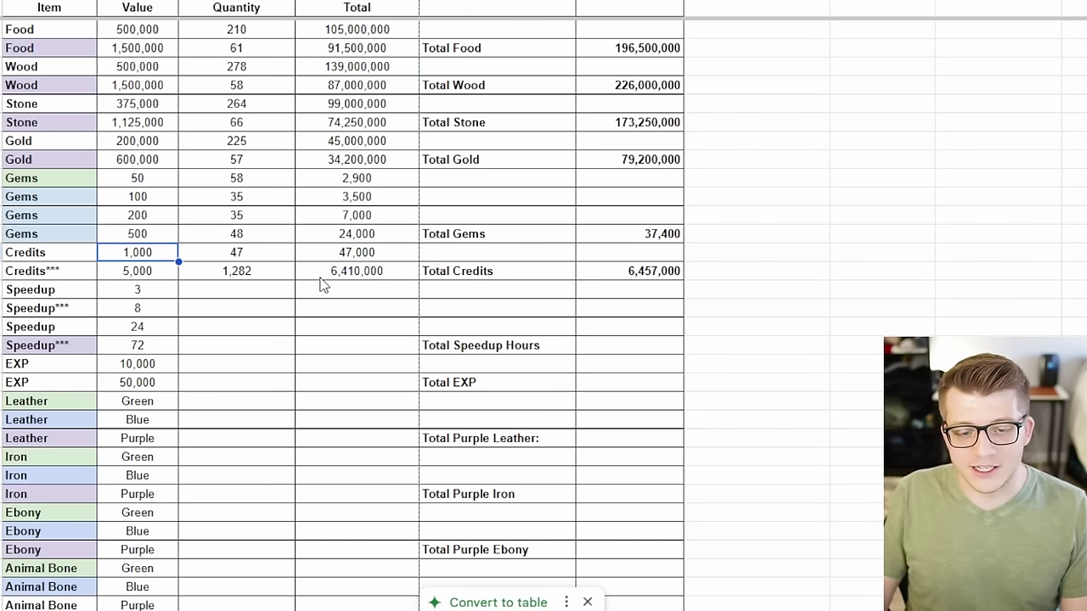
pyautogui.click(282, 278)
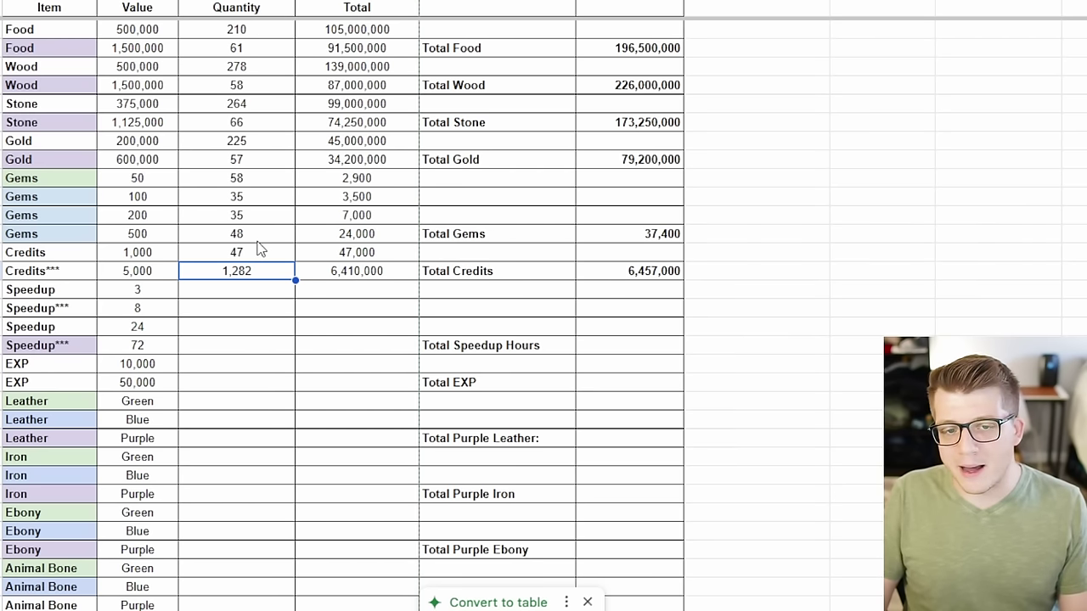
pyautogui.click(338, 273)
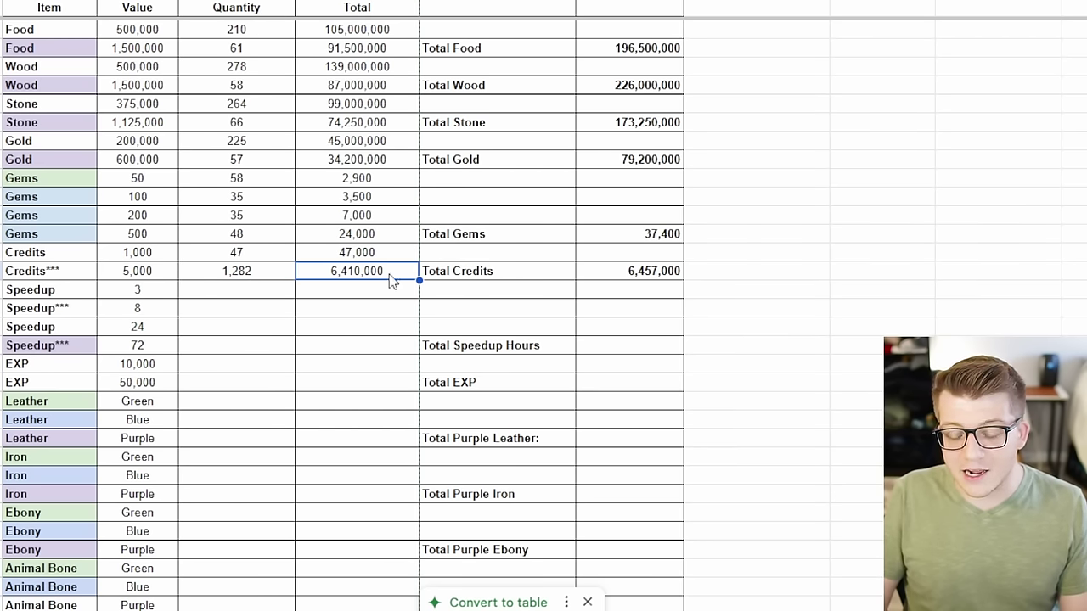
pyautogui.click(617, 279)
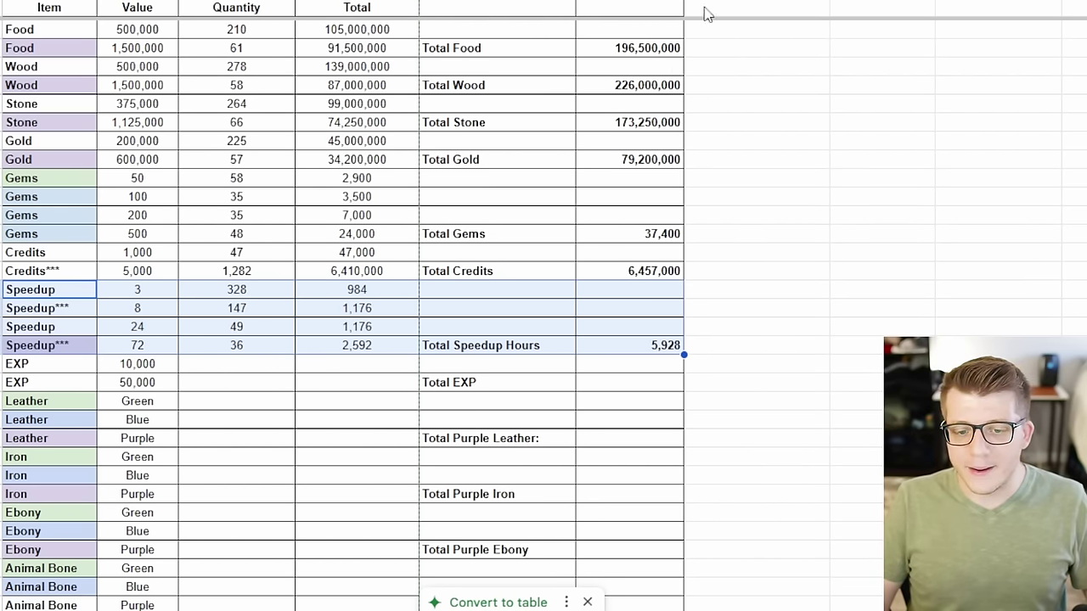
# Fill in the Speedup rows with quantities 328, 147, 49 and 36, their totals and Total Speedup Hours, and check each quantity.
pyautogui.click(788, 203)
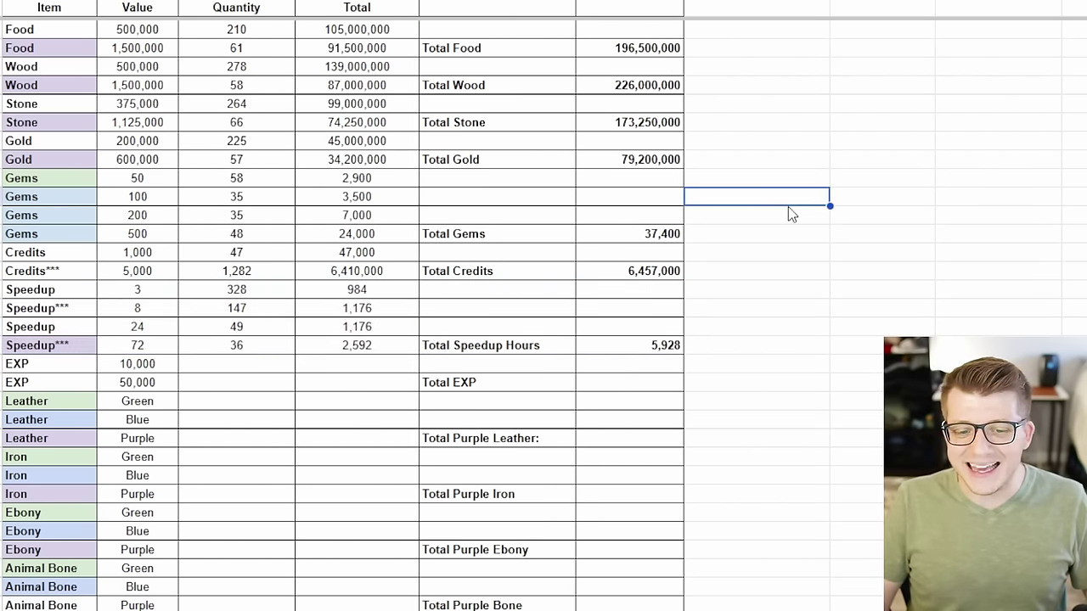
pyautogui.click(284, 293)
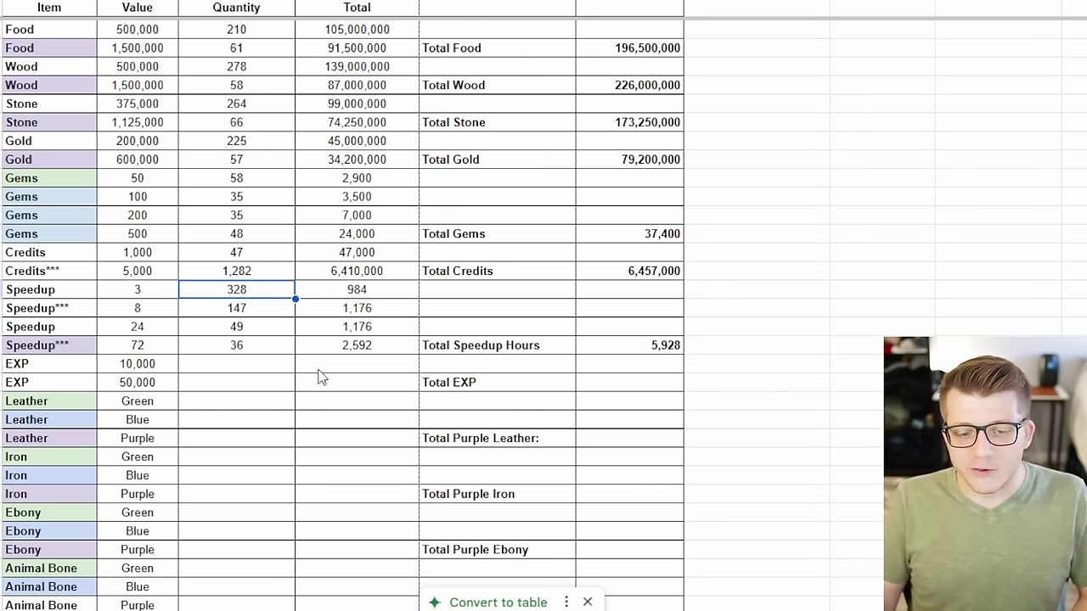
pyautogui.click(291, 312)
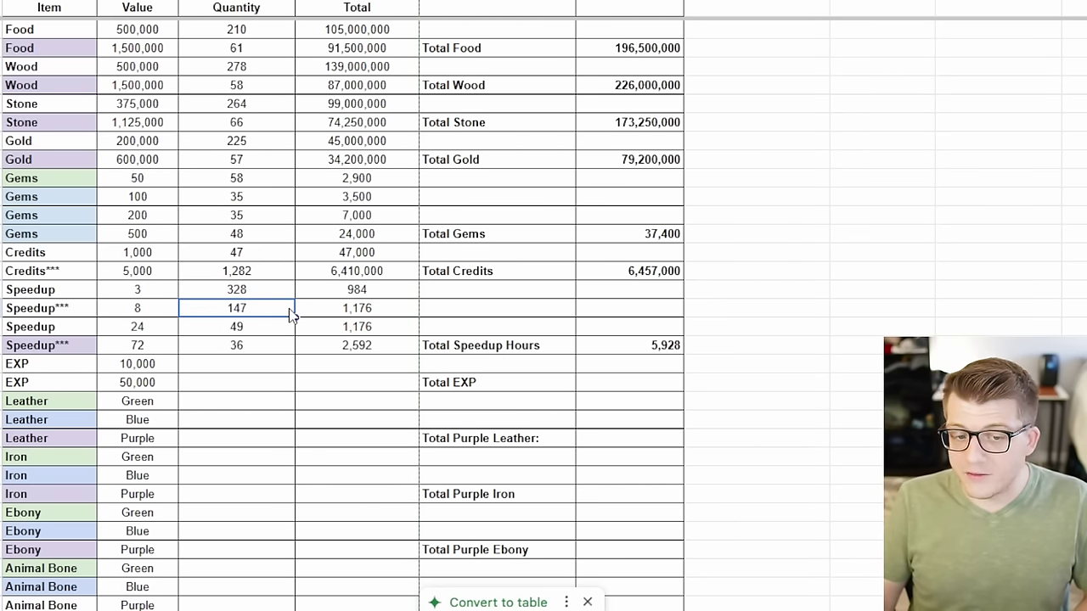
pyautogui.click(266, 331)
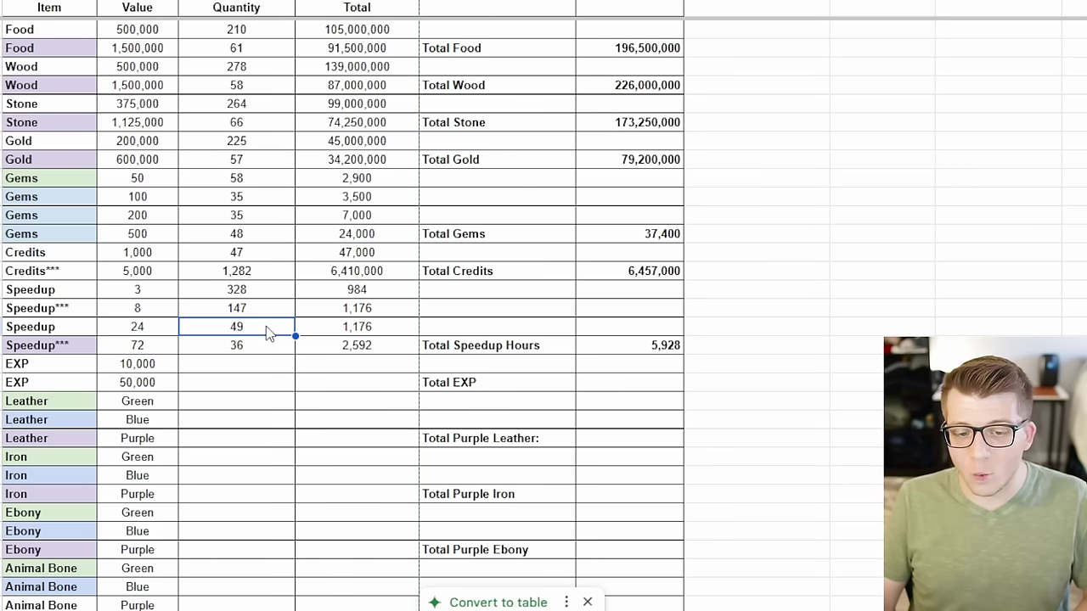
pyautogui.click(265, 352)
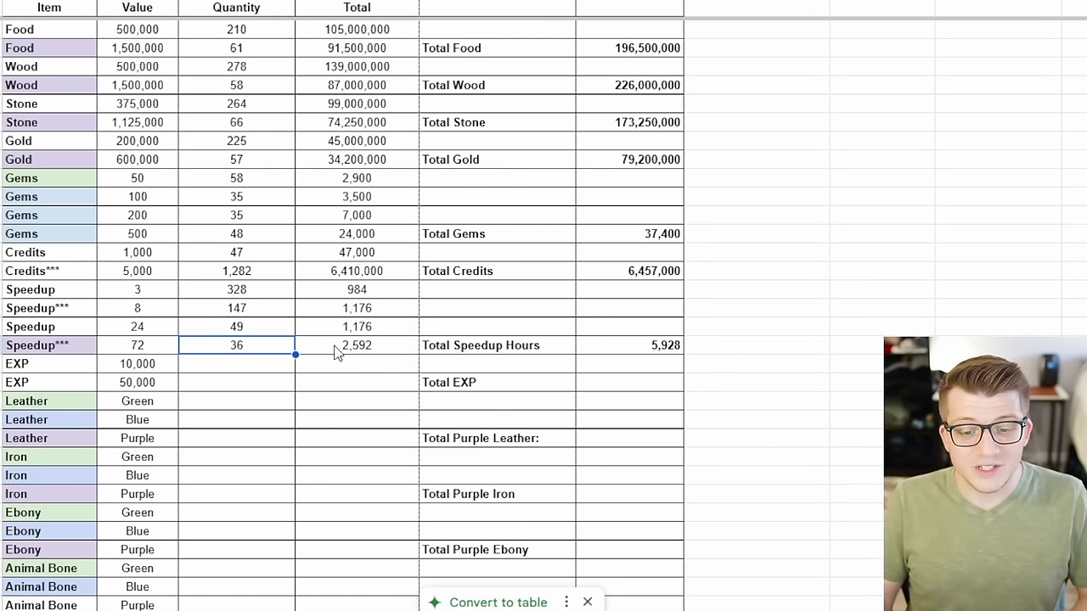
# Fill in the two EXP rows with quantities 178 and 127, their row totals and the combined Total EXP.
pyautogui.click(613, 351)
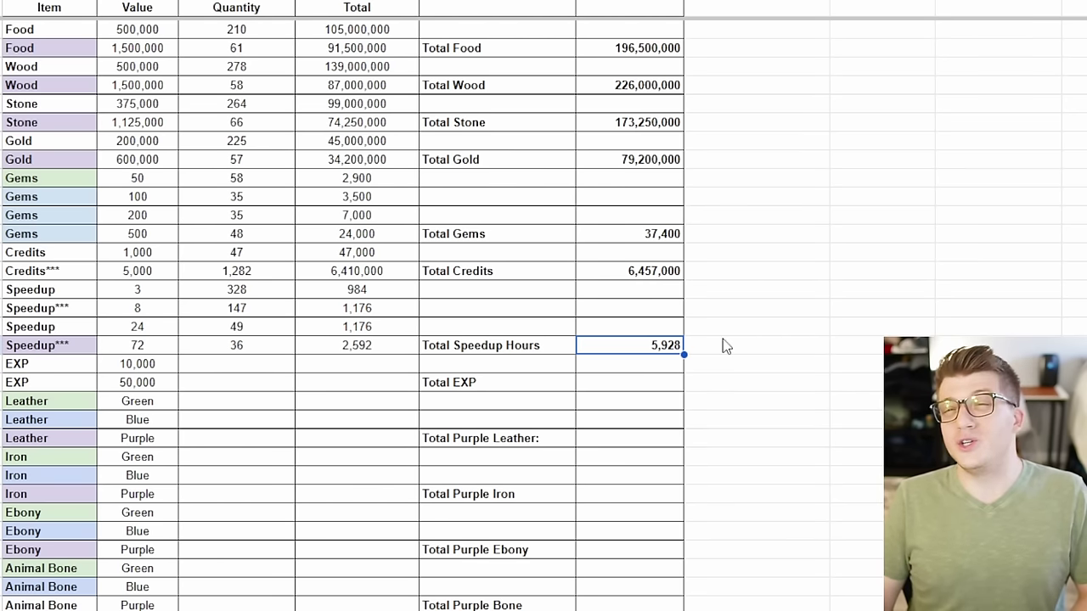
pyautogui.click(219, 370)
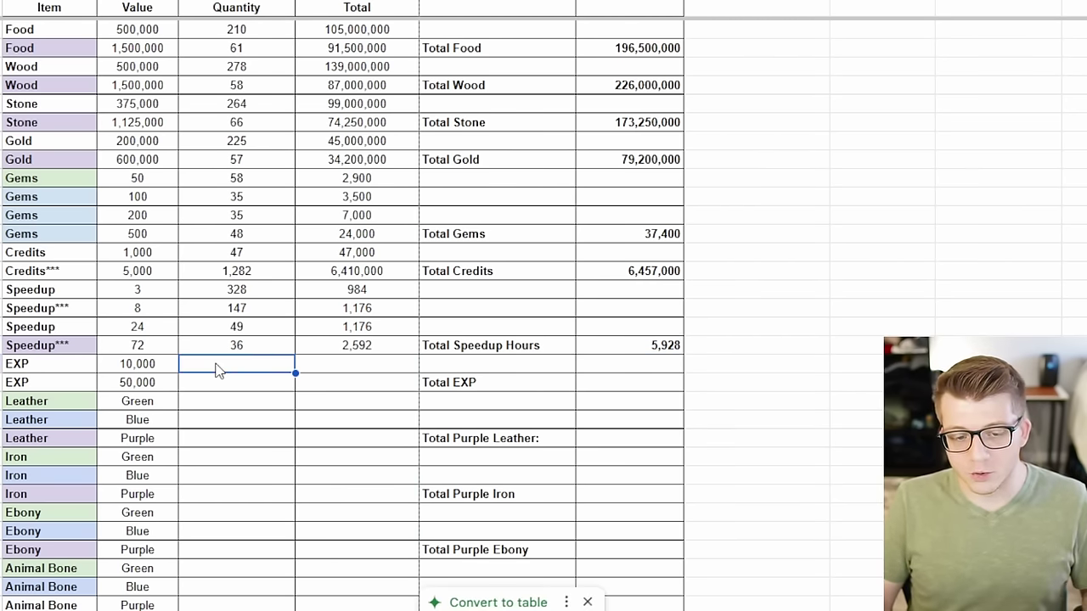
pyautogui.moveTo(219, 372); pyautogui.dragTo(645, 376)
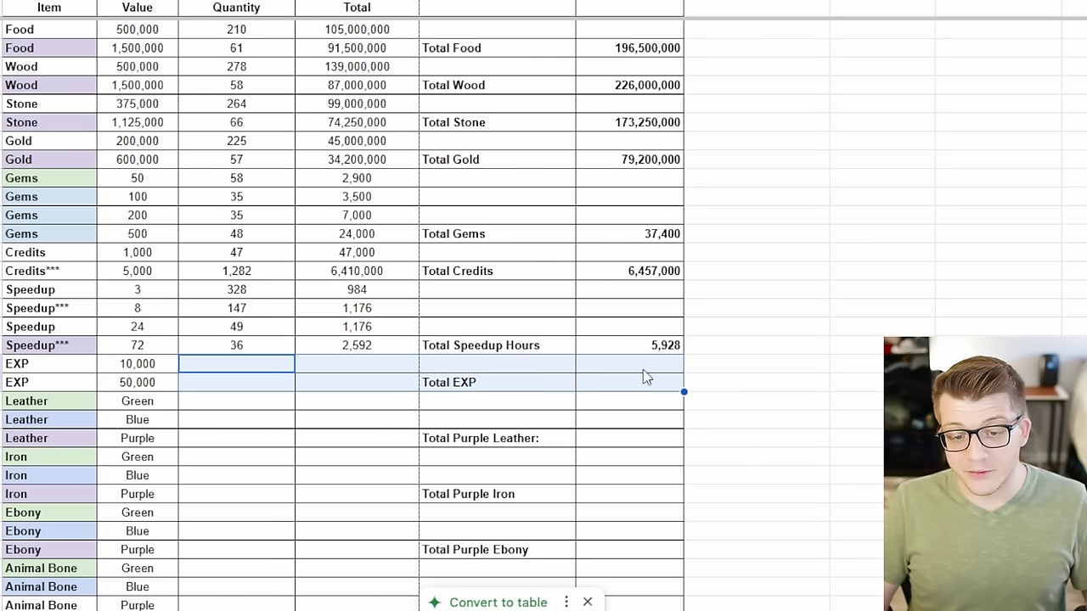
pyautogui.click(696, 7)
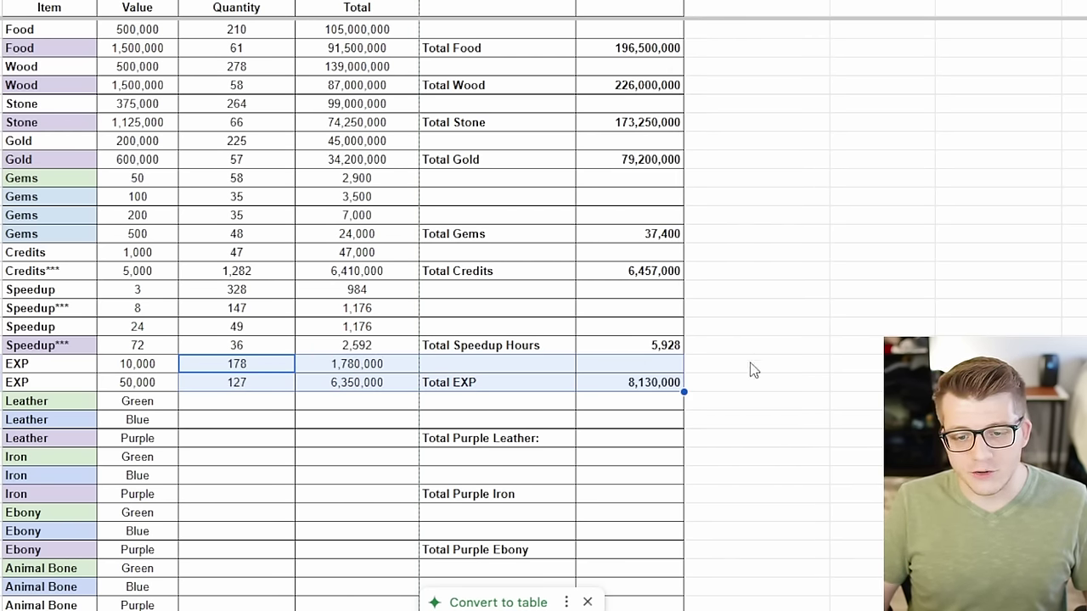
pyautogui.click(752, 367)
pyautogui.click(656, 386)
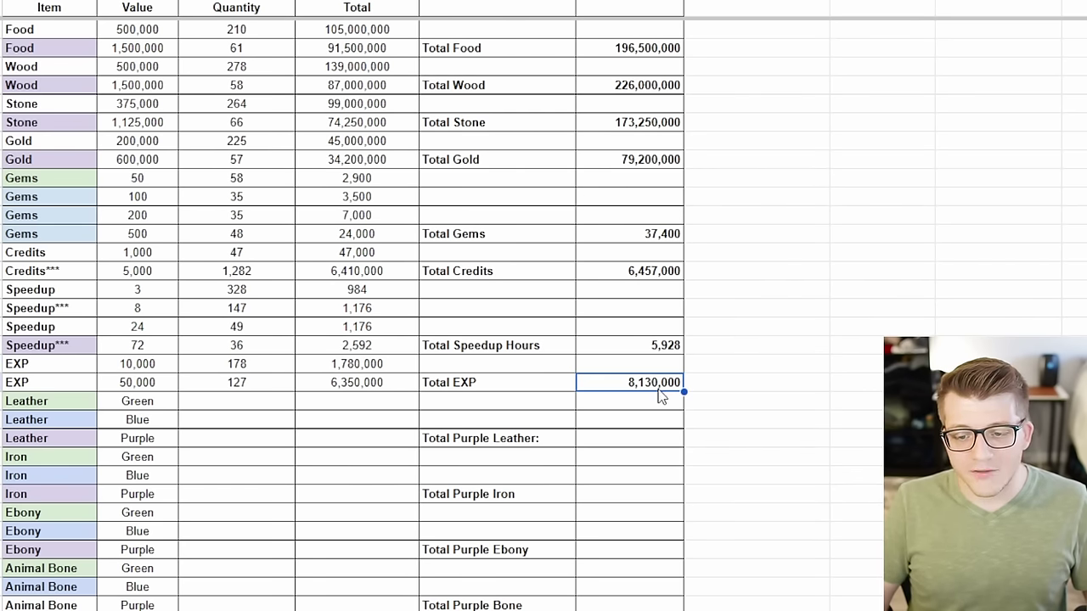
# Fill in the green, blue and purple Leather rows with quantities 86, 65 and 4, their purple-equivalent totals and Total Purple Leather.
pyautogui.click(236, 405)
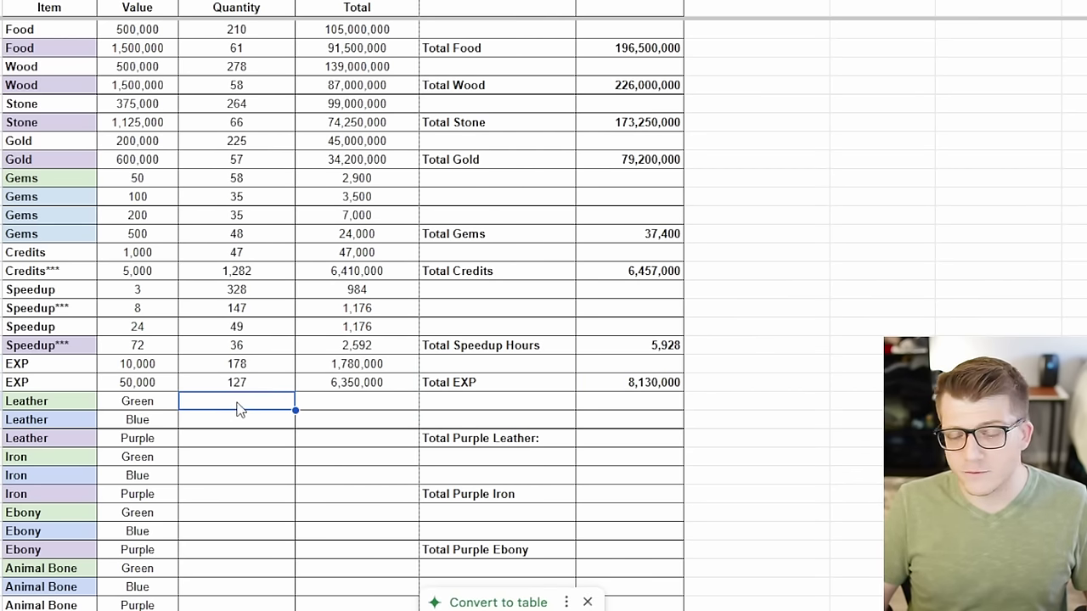
pyautogui.keyDown('shift'); pyautogui.click(608, 442); pyautogui.keyUp('shift')
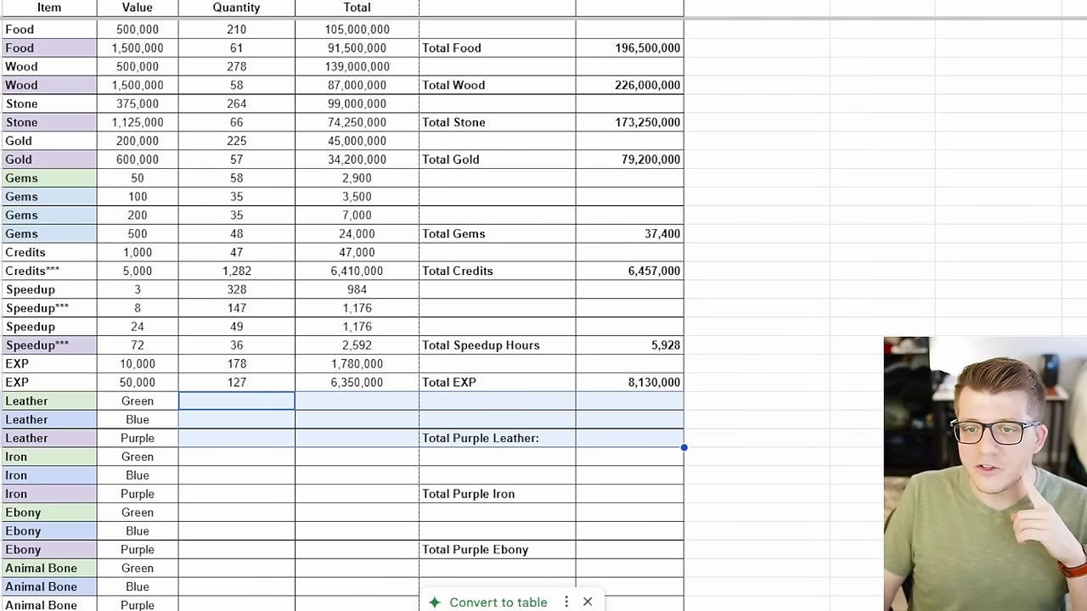
pyautogui.click(694, 2)
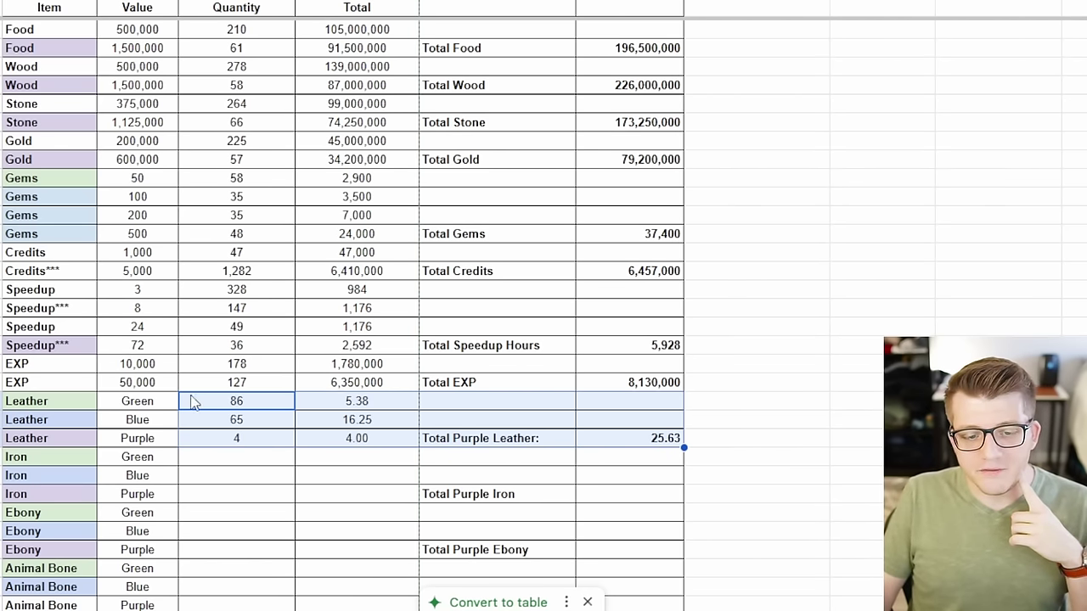
# Examine the three Leather rows, comparing their colours, quantities and purple-equivalent totals, ending at the Total Purple Leather amount.
pyautogui.click(71, 406)
pyautogui.click(65, 421)
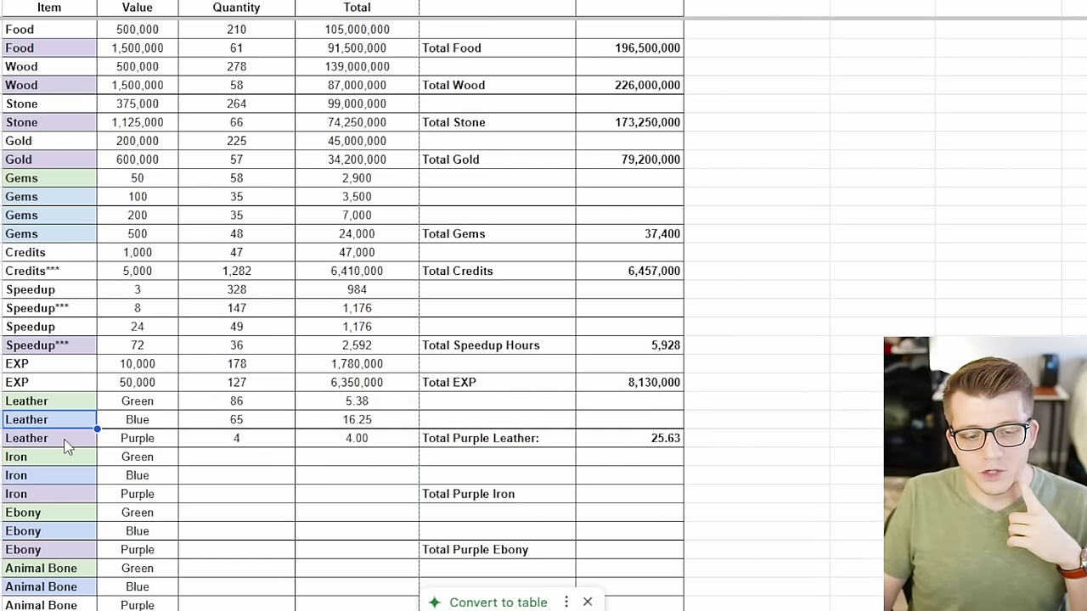
pyautogui.click(63, 438)
pyautogui.click(225, 441)
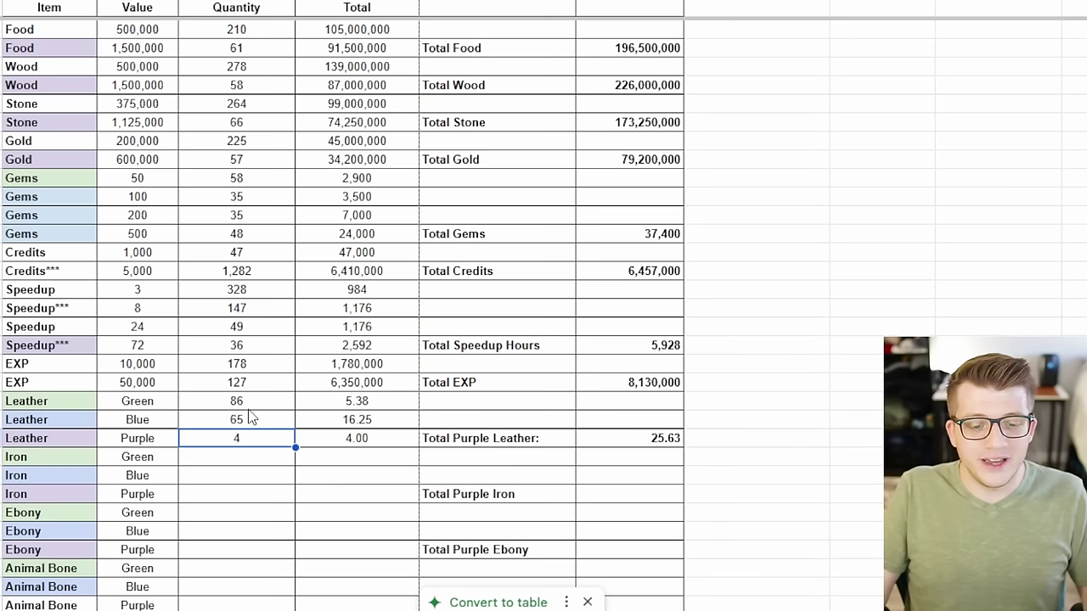
pyautogui.click(247, 405)
pyautogui.click(253, 423)
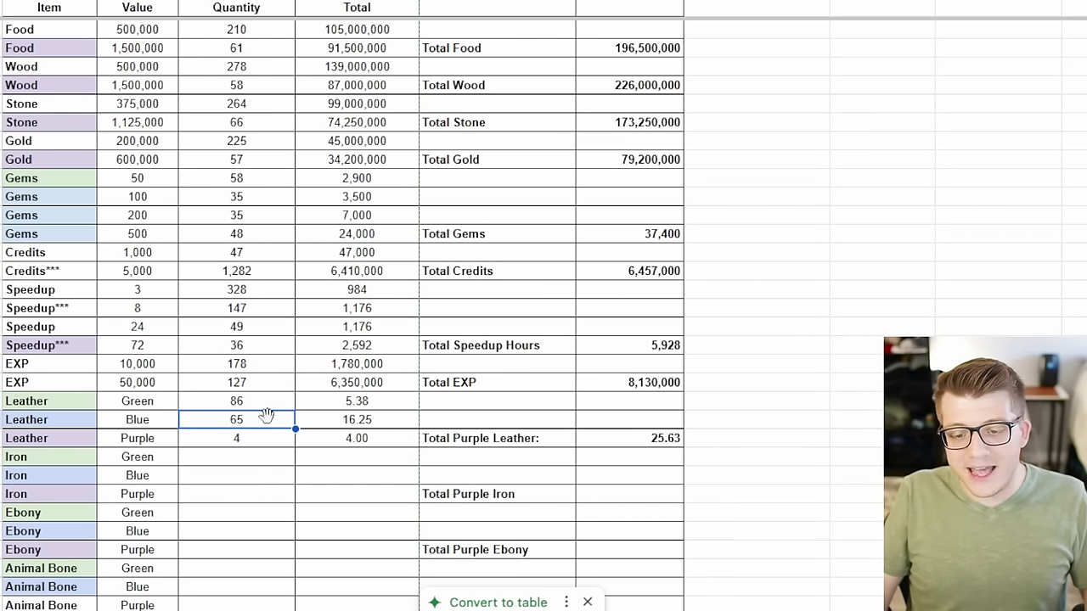
pyautogui.moveTo(357, 401); pyautogui.dragTo(356, 424)
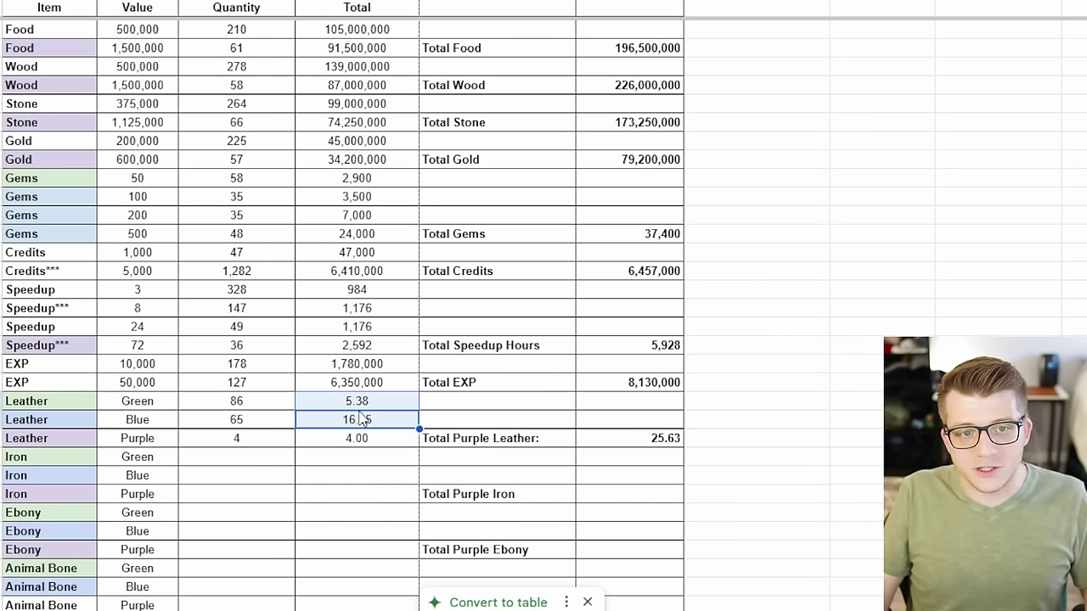
pyautogui.click(362, 404)
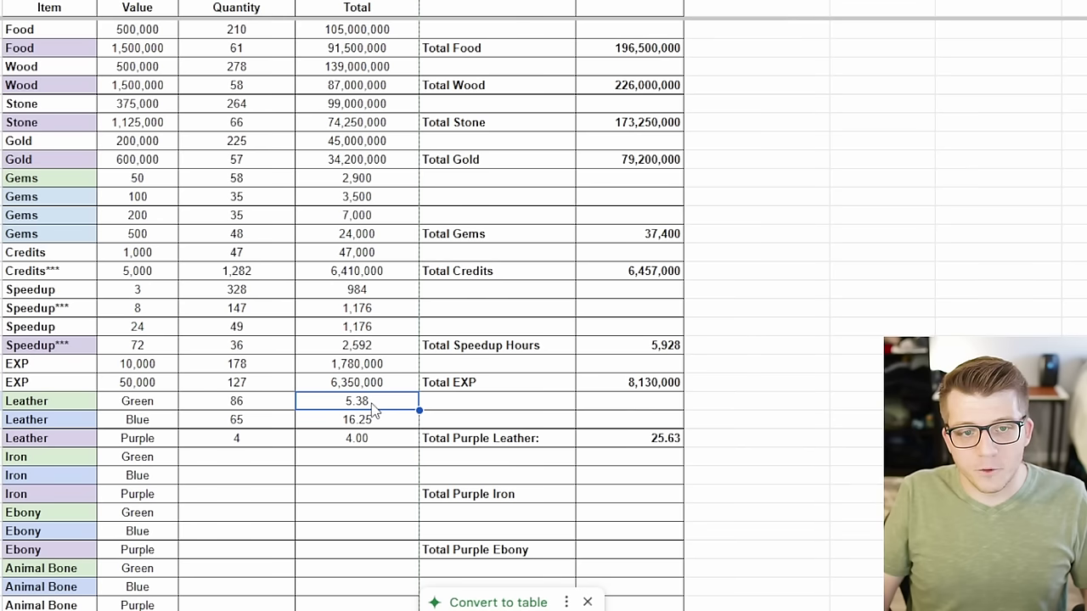
pyautogui.click(373, 425)
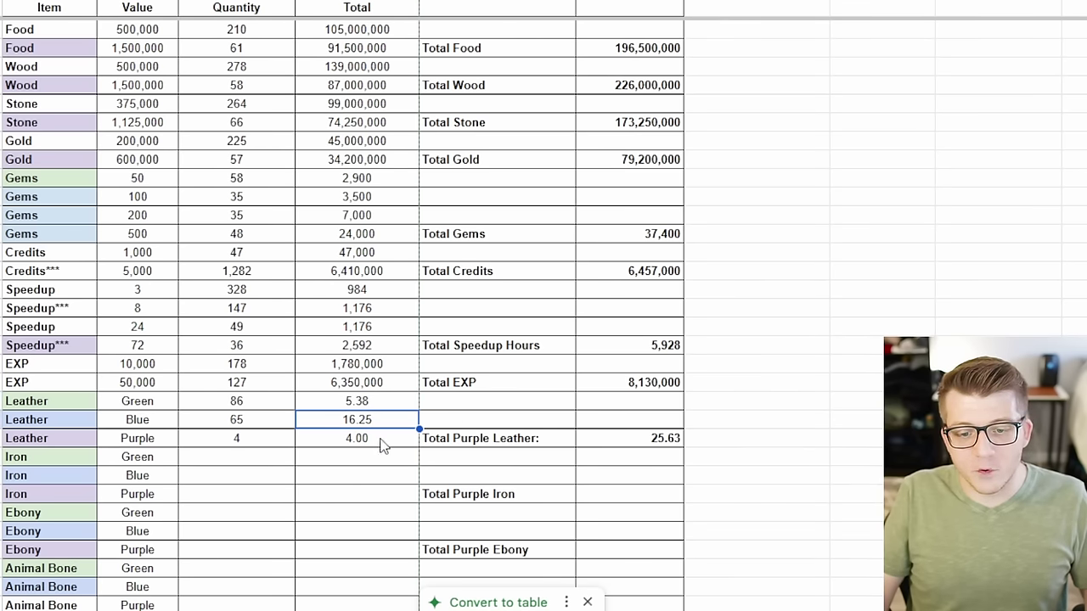
pyautogui.moveTo(376, 420); pyautogui.dragTo(375, 405)
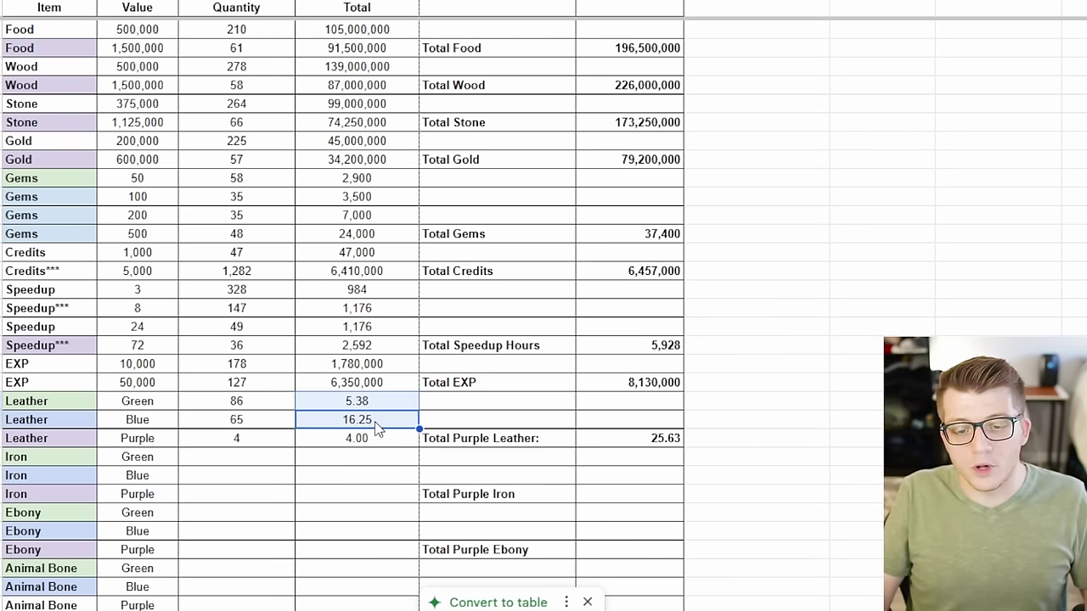
pyautogui.click(382, 441)
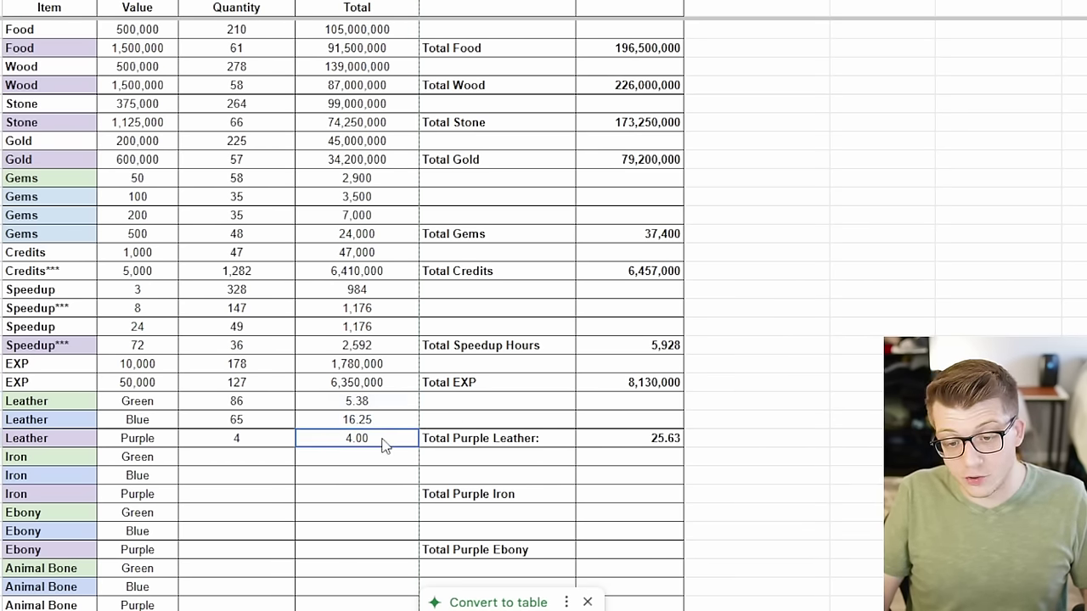
pyautogui.click(605, 440)
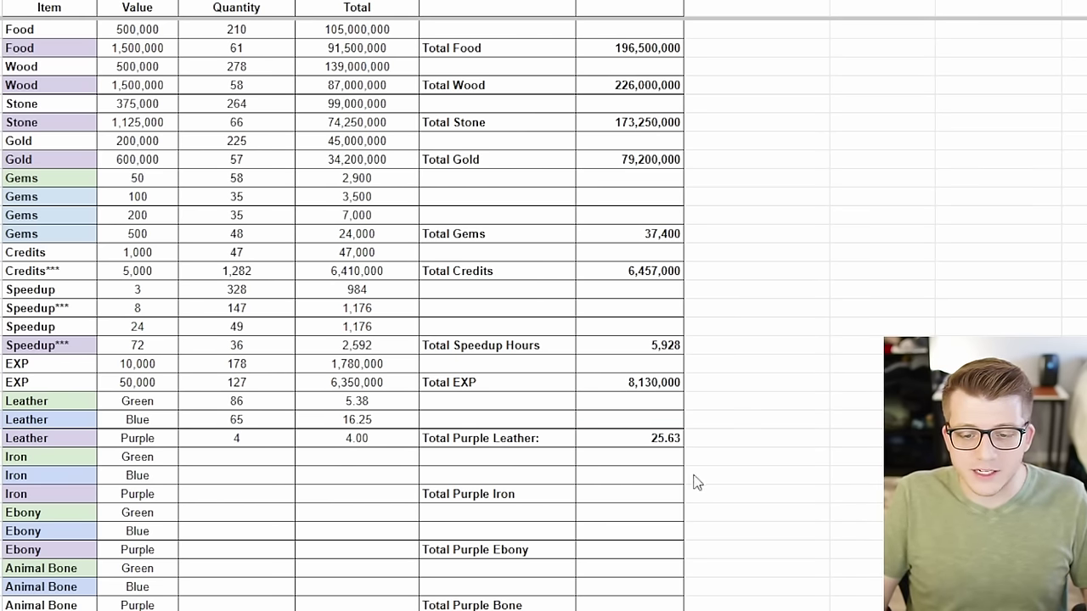
# Fill in the green, blue and purple Iron rows with quantities 79, 65 and 7, their totals and Total Purple Iron.
pyautogui.click(72, 463)
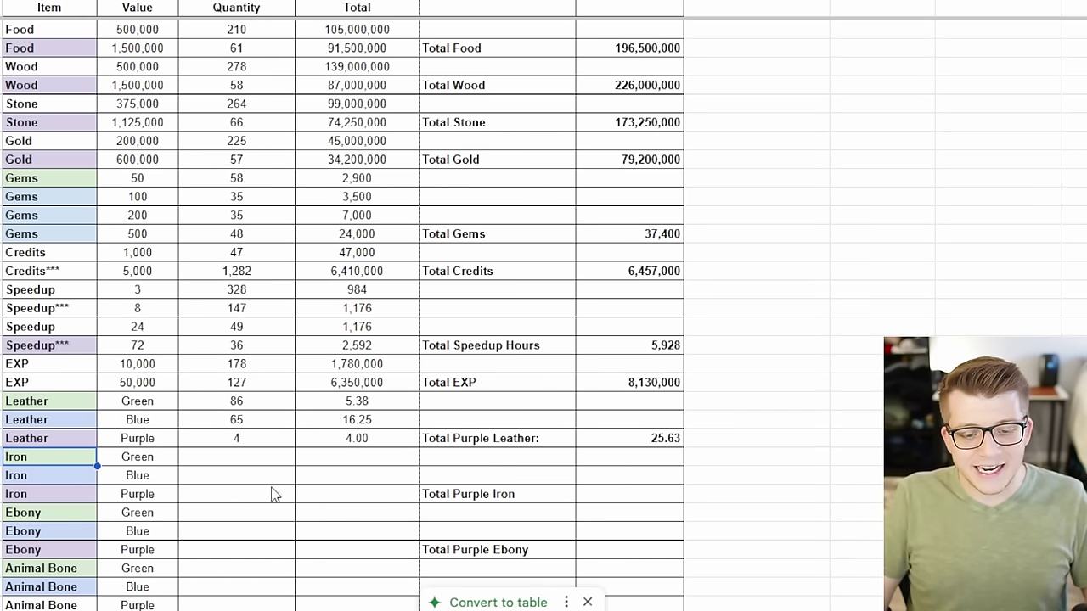
pyautogui.keyDown('shift'); pyautogui.click(595, 497); pyautogui.keyUp('shift')
pyautogui.click(703, 1)
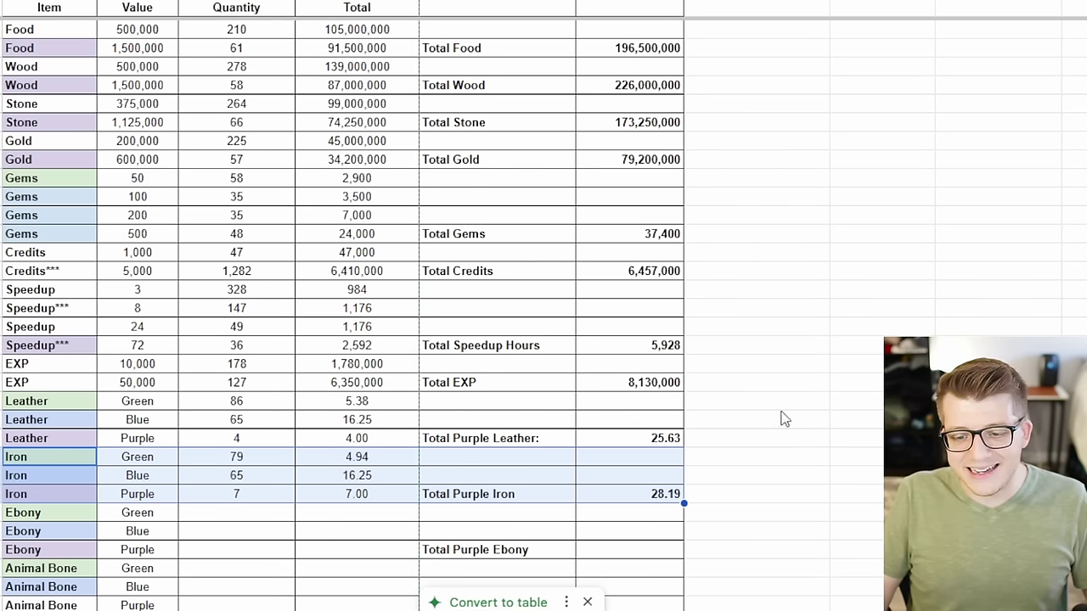
pyautogui.click(273, 501)
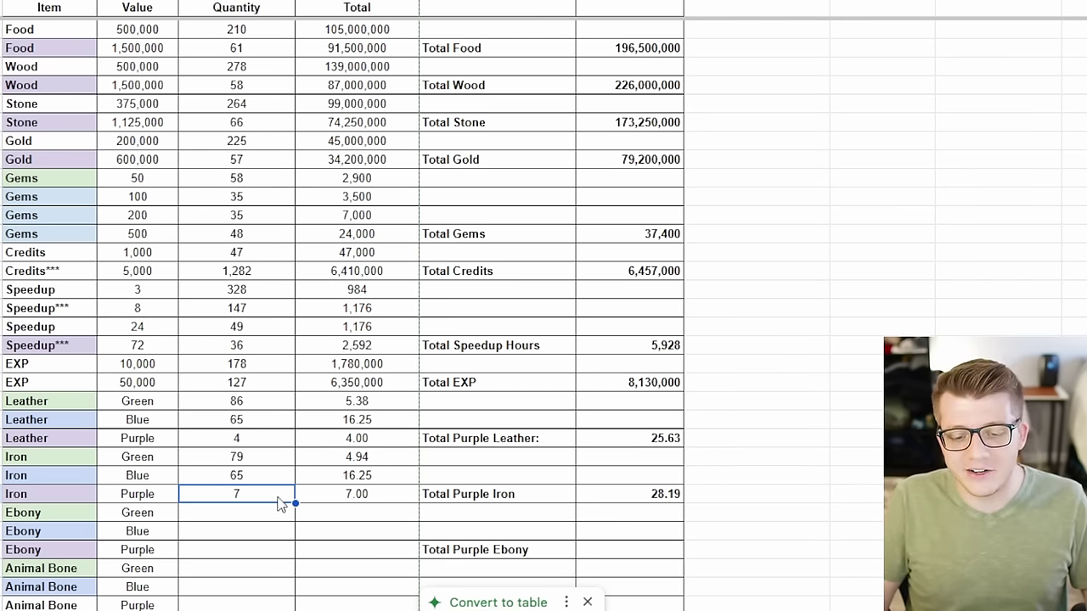
pyautogui.click(648, 496)
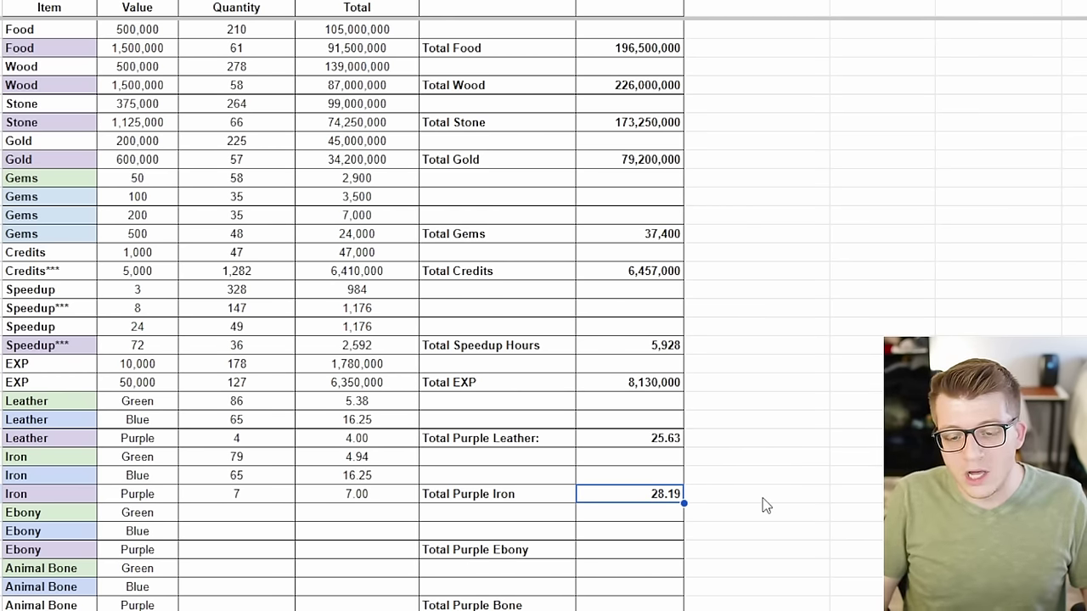
# Fill in the green, blue and purple Ebony rows with quantities 92, 66 and 6, their totals and Total Purple Ebony.
pyautogui.click(241, 514)
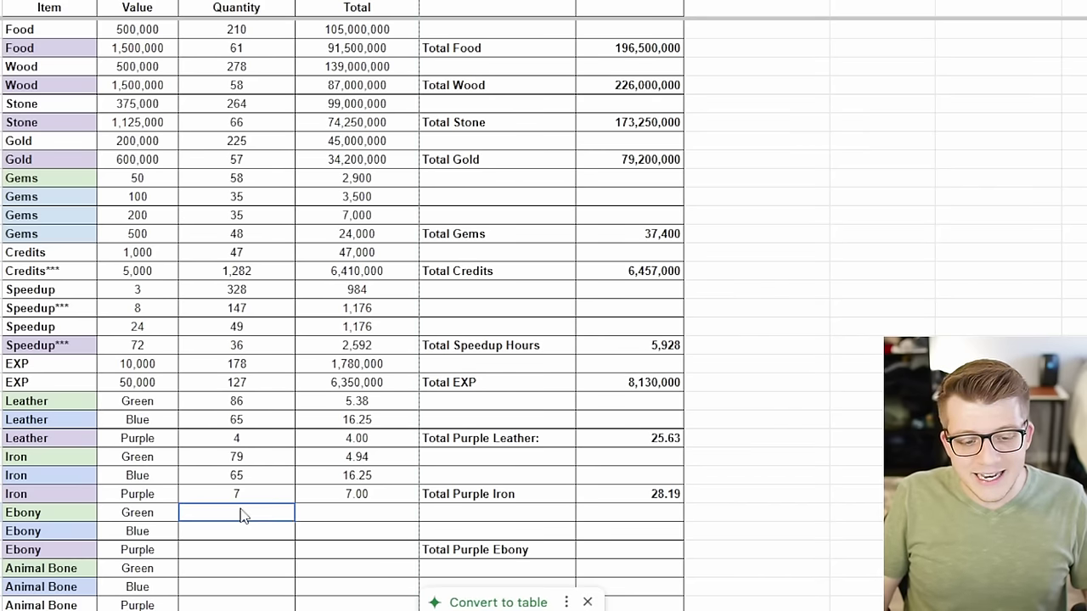
pyautogui.keyDown('shift'); pyautogui.click(328, 552); pyautogui.keyUp('shift')
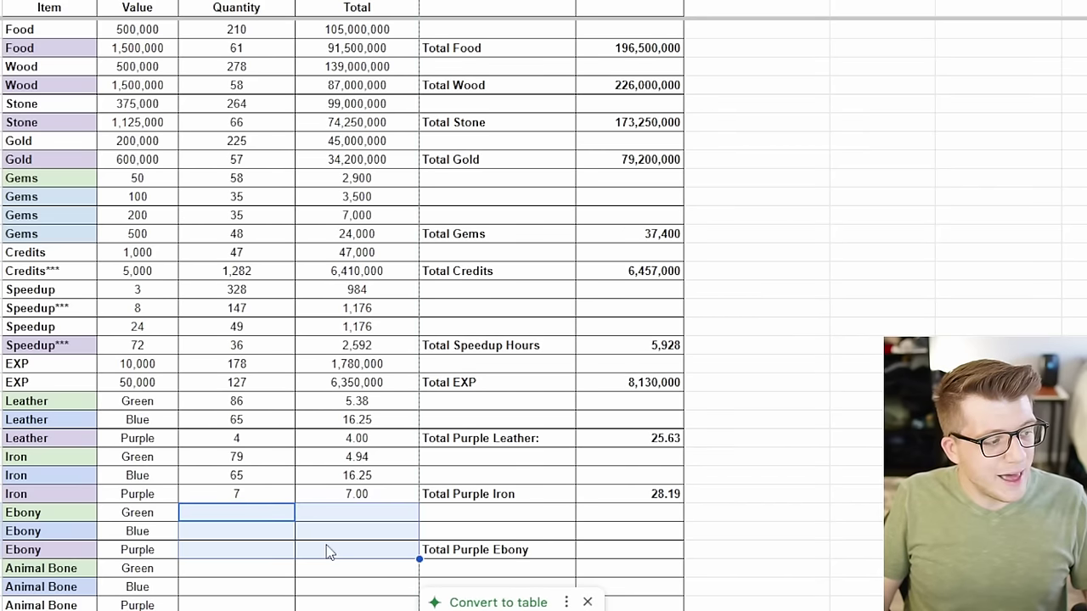
pyautogui.keyDown('shift'); pyautogui.click(666, 554); pyautogui.keyUp('shift')
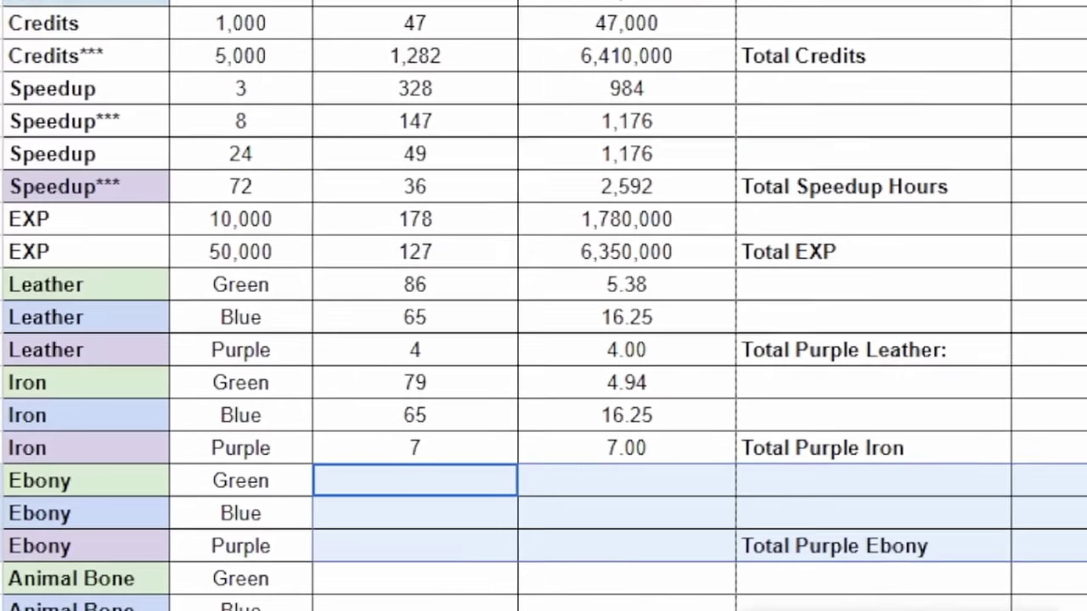
pyautogui.write('92 66 6')
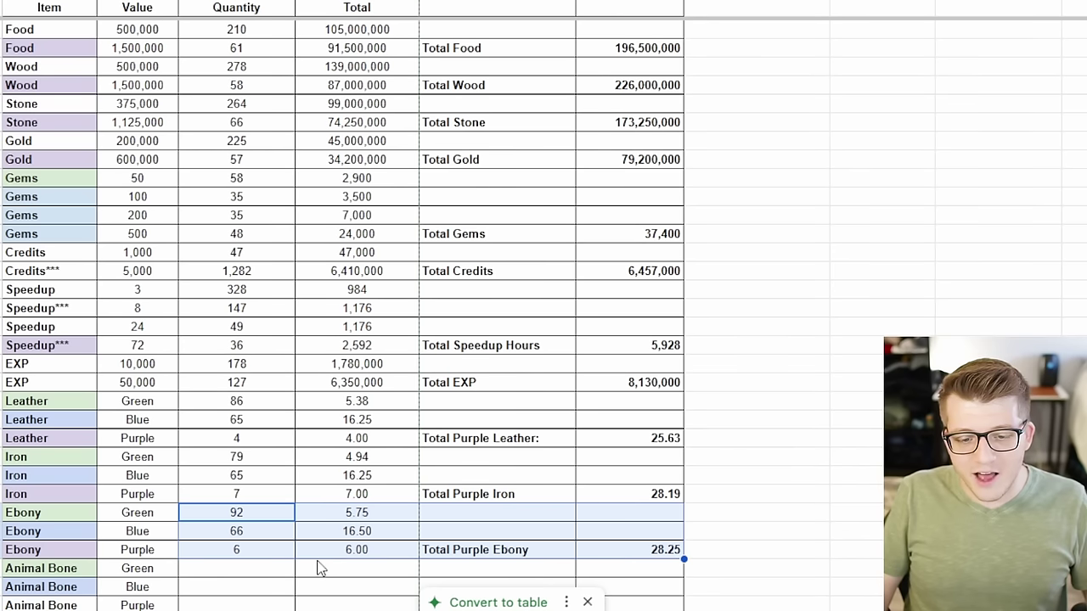
pyautogui.click(522, 556)
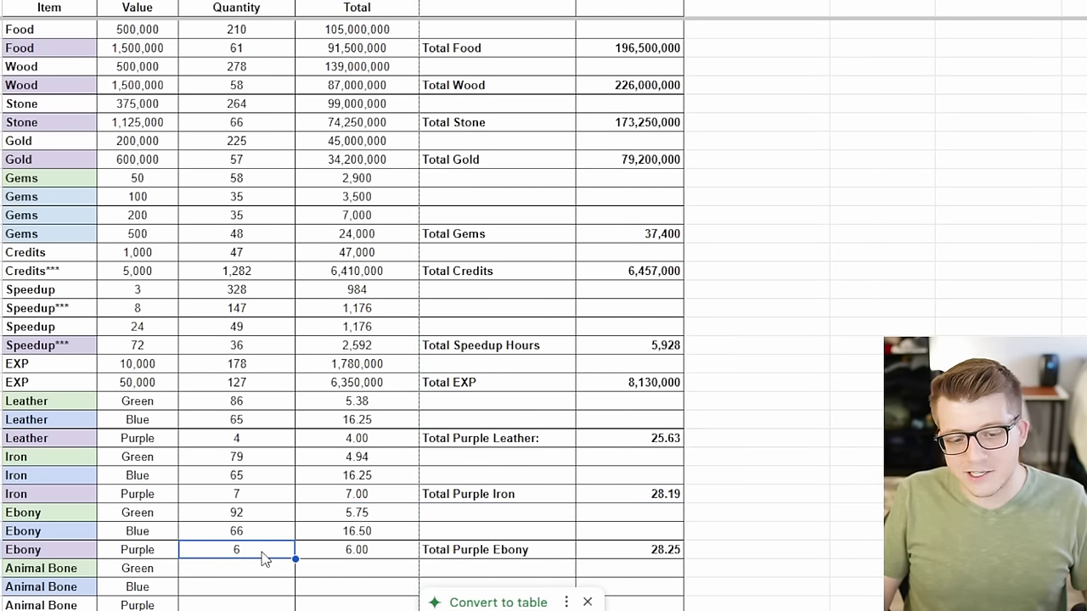
pyautogui.click(333, 553)
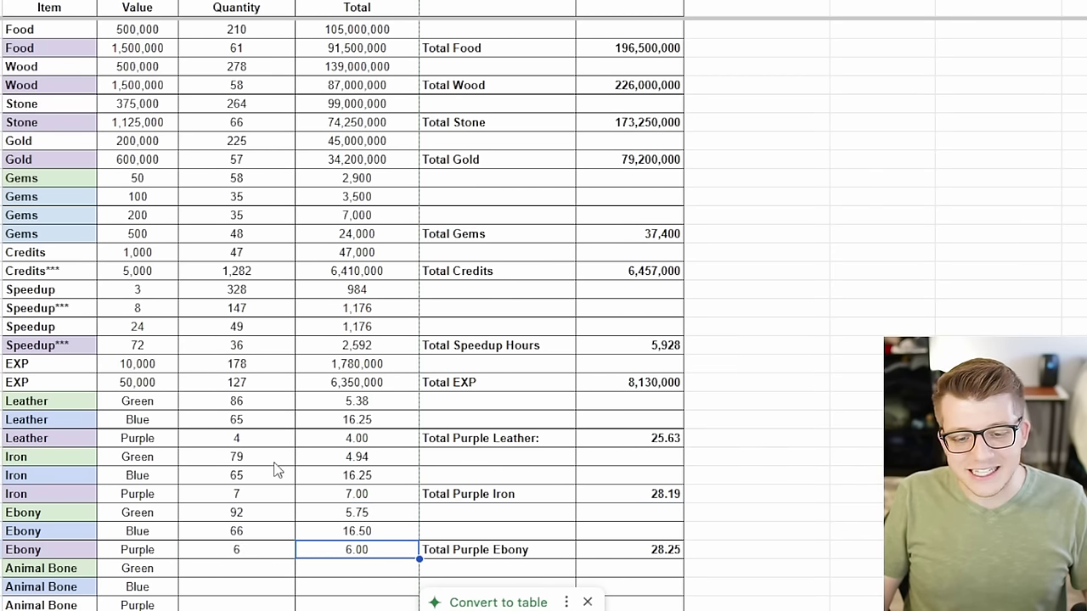
pyautogui.keyDown('shift'); pyautogui.click(276, 547); pyautogui.keyUp('shift')
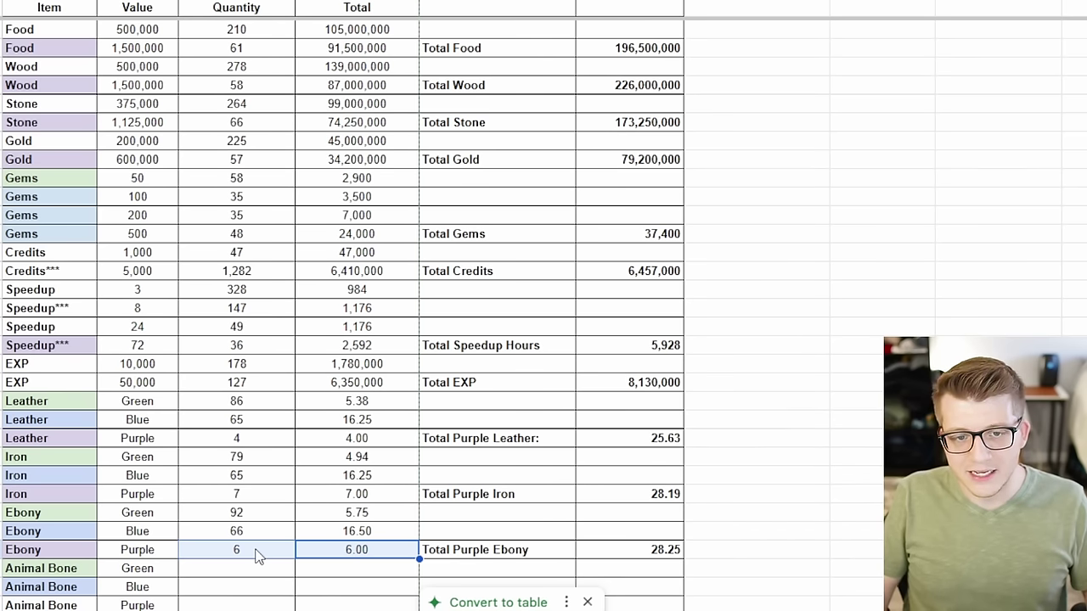
pyautogui.click(636, 556)
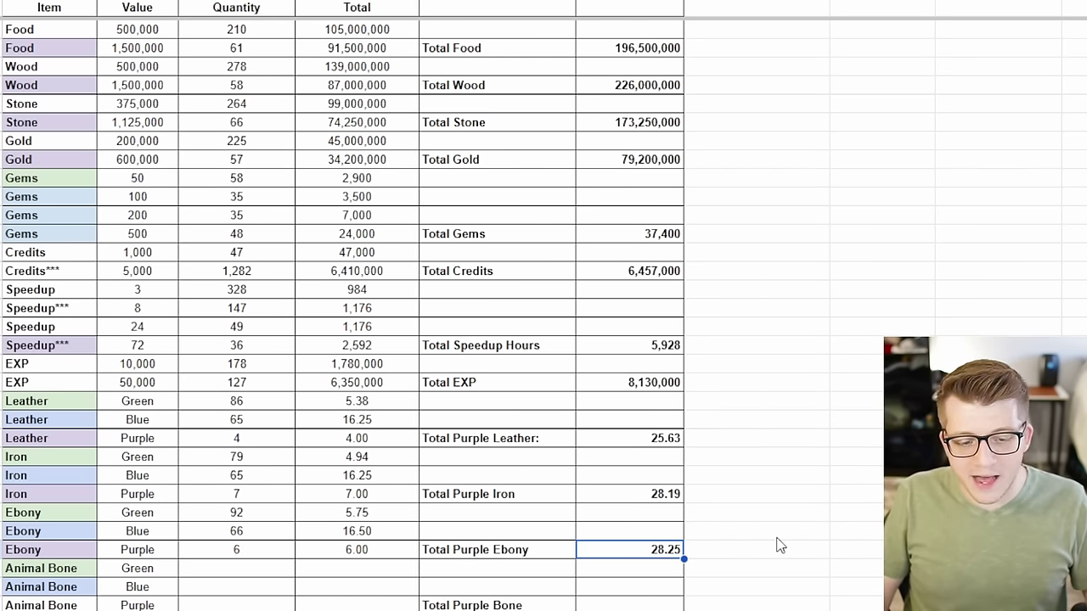
# Fill in the green and blue Animal Bone rows with quantities 27 and 31, their totals and Total Purple Bone, and check the purple row.
pyautogui.scroll(-2, 243, 553)
pyautogui.click(224, 398)
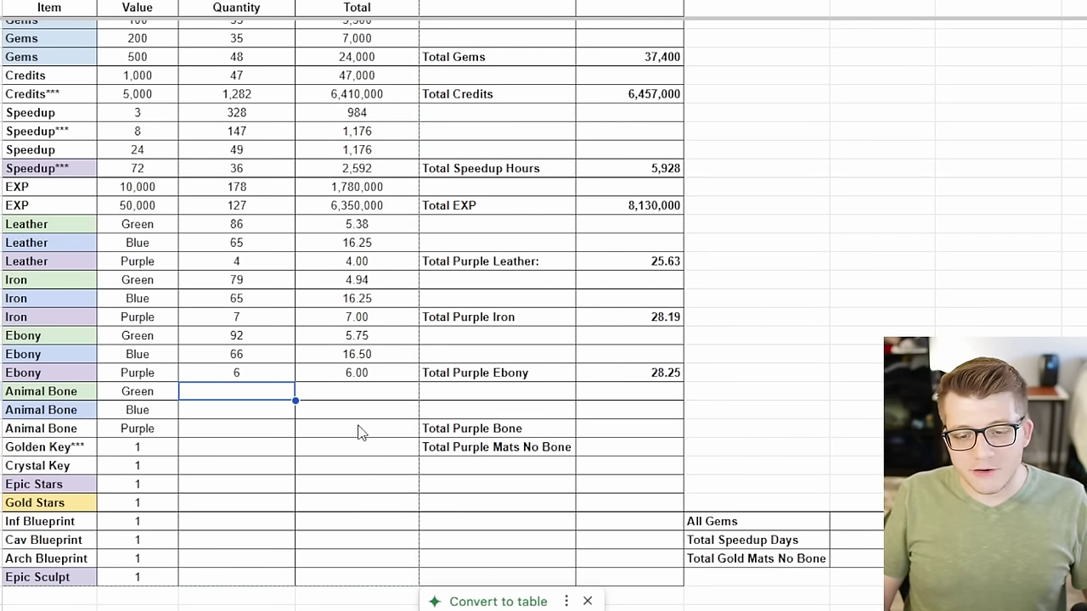
pyautogui.keyDown('shift'); pyautogui.click(629, 437); pyautogui.keyUp('shift')
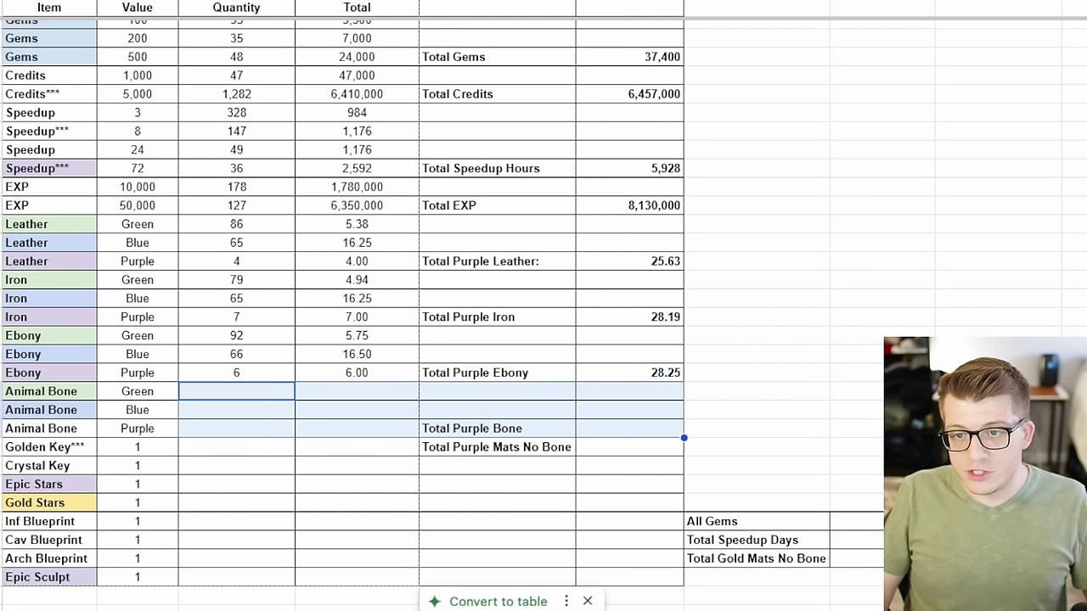
pyautogui.click(696, 0)
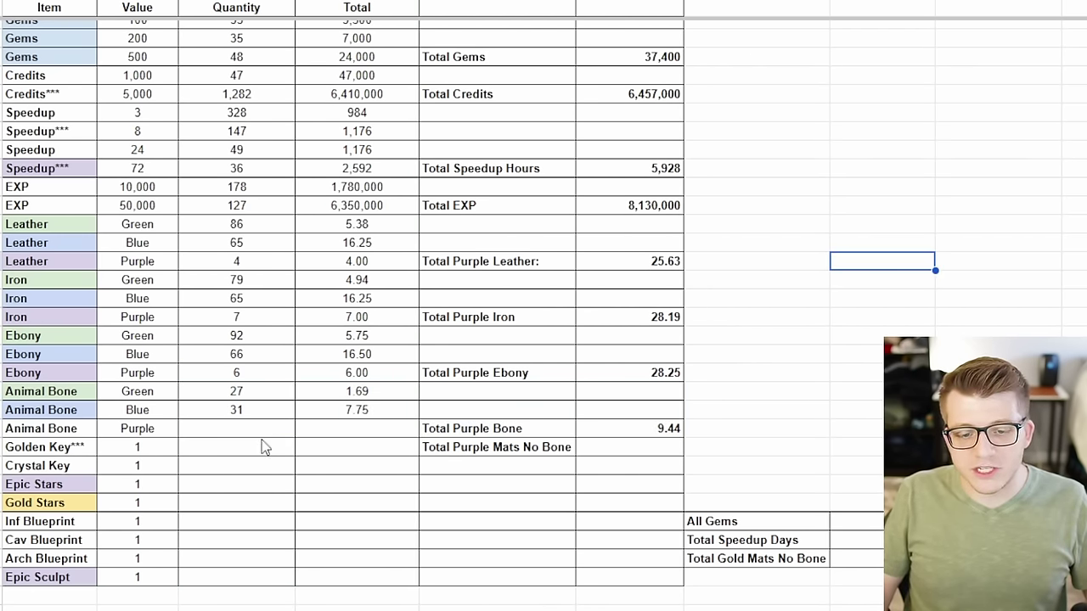
pyautogui.moveTo(289, 431); pyautogui.dragTo(510, 433)
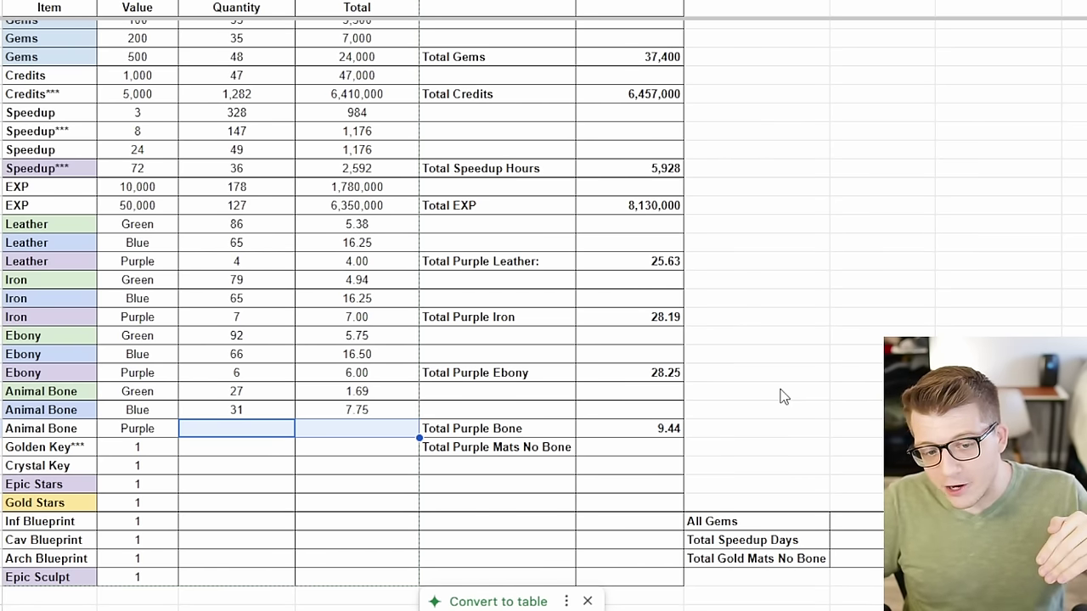
pyautogui.moveTo(293, 437); pyautogui.dragTo(321, 436)
pyautogui.click(325, 435)
pyautogui.hotkey('shift', 'Left')
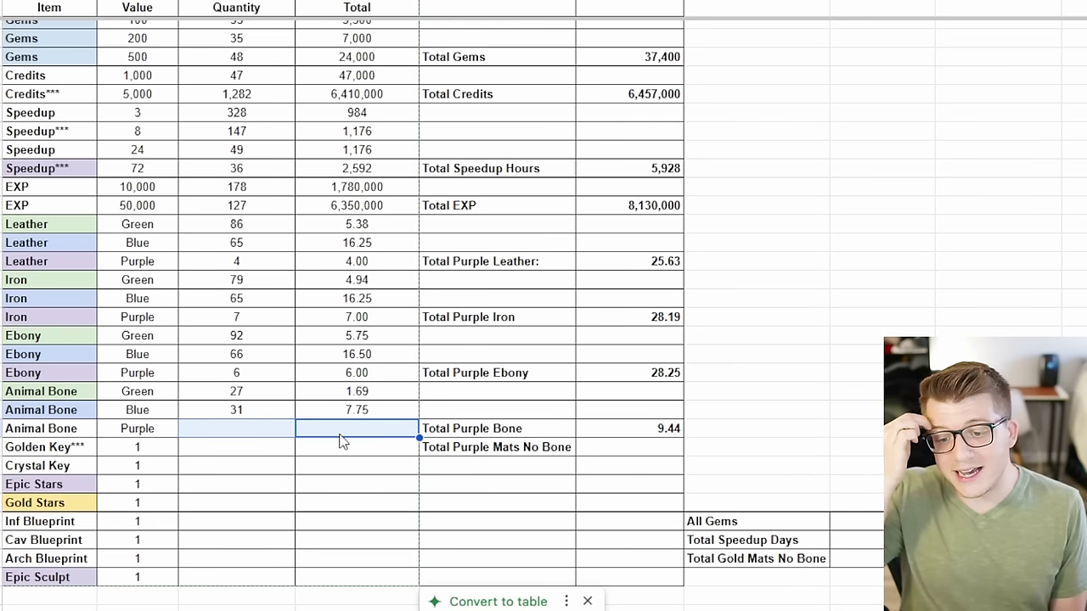
pyautogui.click(677, 431)
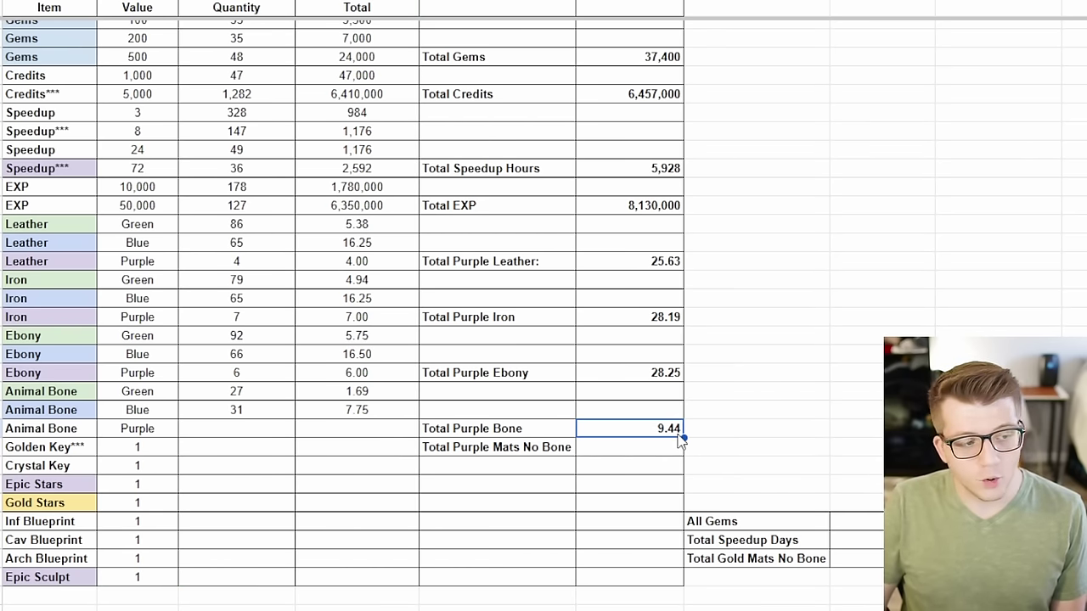
# Fill in Total Purple Mats No Bone and the Golden Key and Crystal Key rows with quantity and total 45 each.
pyautogui.press('Down')
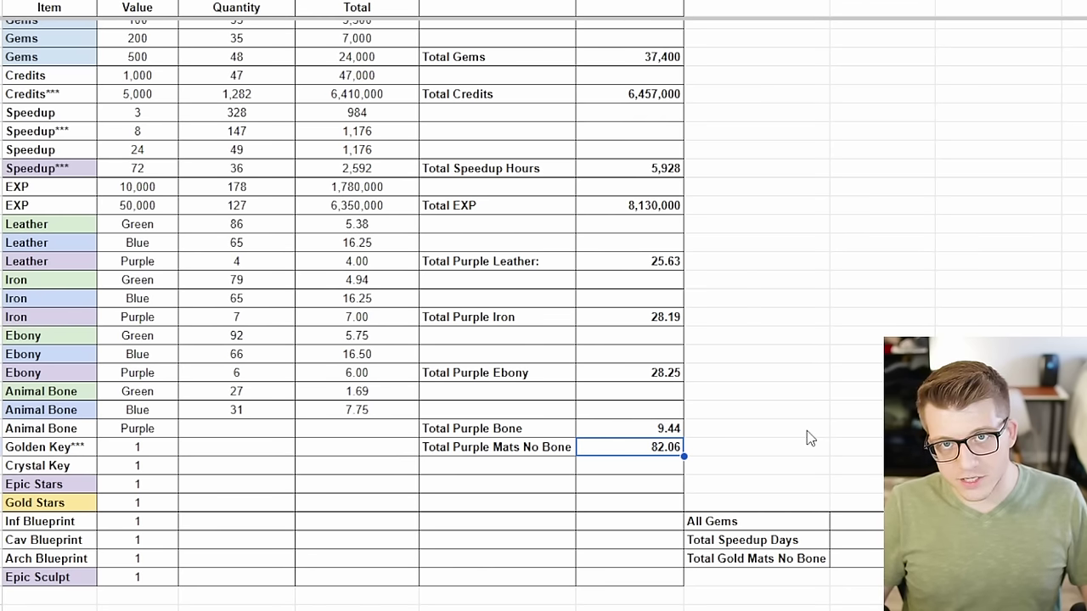
pyautogui.click(192, 452)
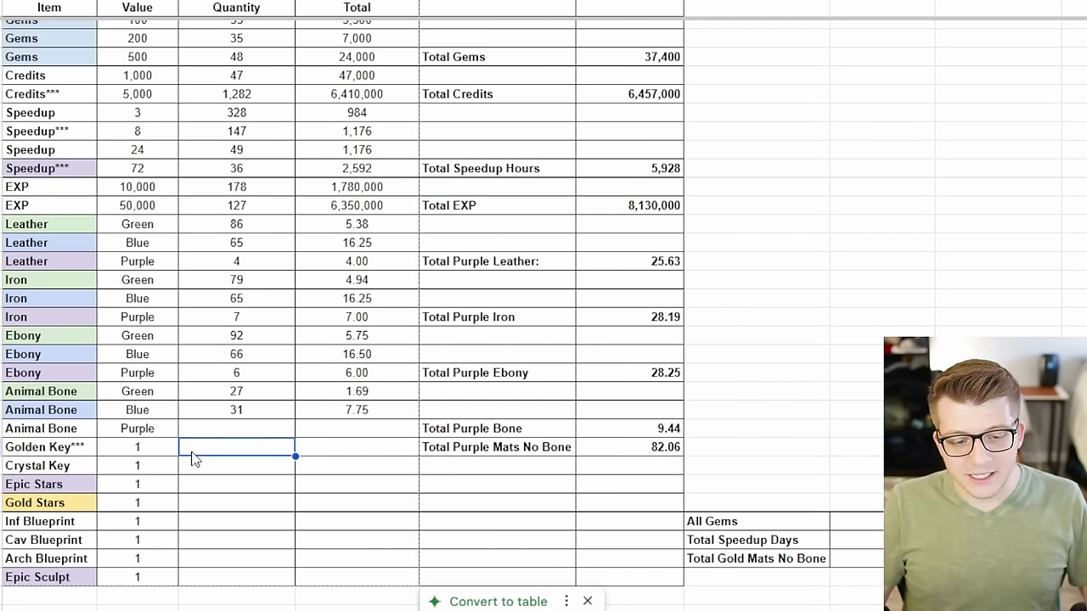
pyautogui.keyDown('shift'); pyautogui.click(347, 471); pyautogui.keyUp('shift')
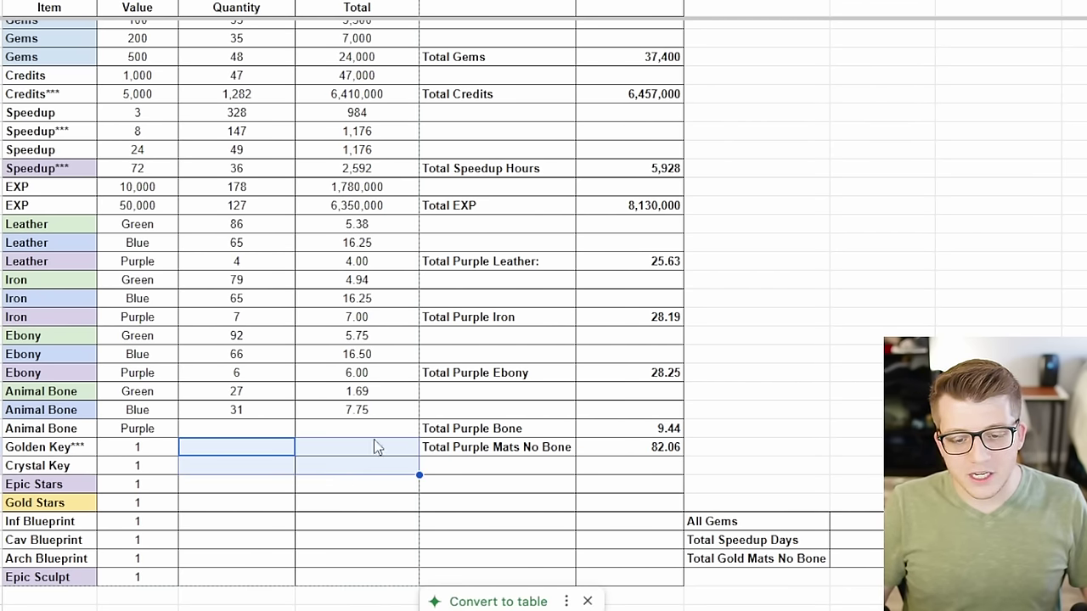
pyautogui.write('45')
pyautogui.hotkey('ctrl', 'Return')
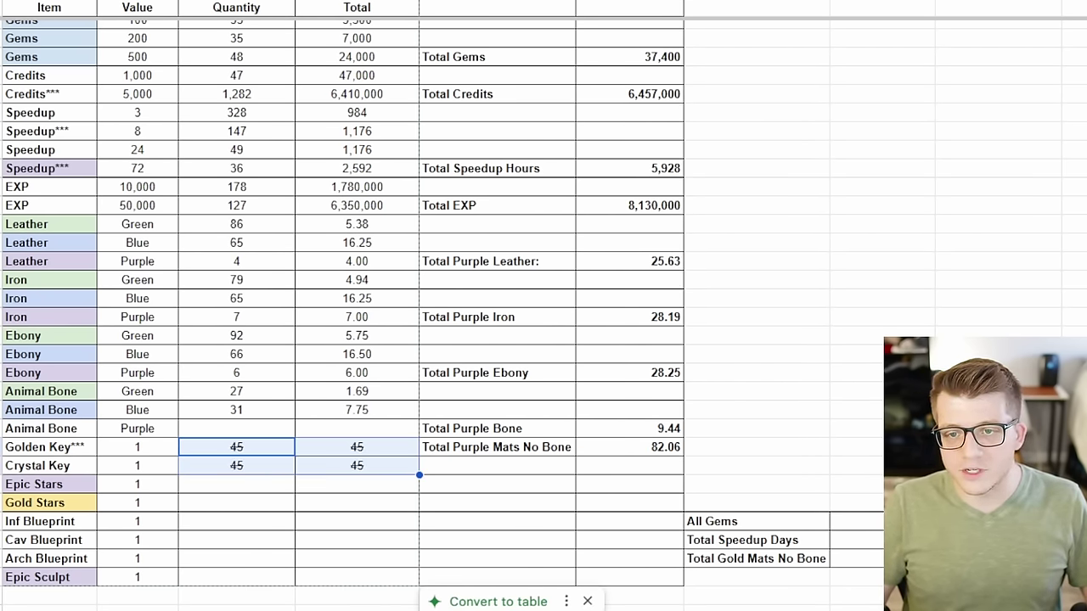
pyautogui.click(883, 187)
pyautogui.click(254, 448)
pyautogui.keyDown('shift'); pyautogui.click(348, 471); pyautogui.keyUp('shift')
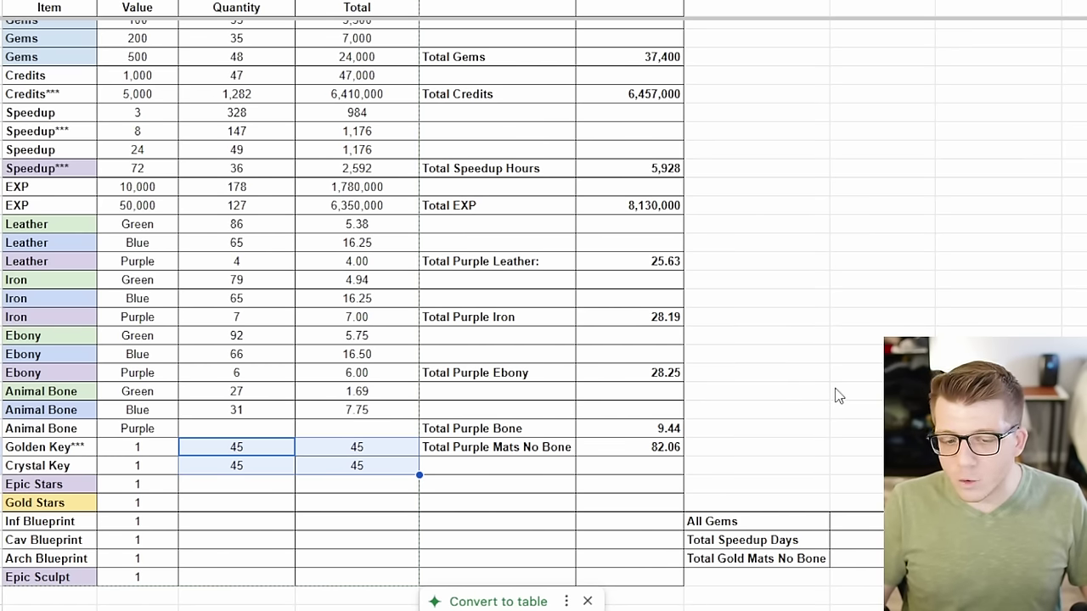
# Fill in the Epic Stars row with quantity and total 124 and the Gold Stars row with 67.
pyautogui.click(216, 489)
pyautogui.moveTo(216, 489); pyautogui.dragTo(359, 508)
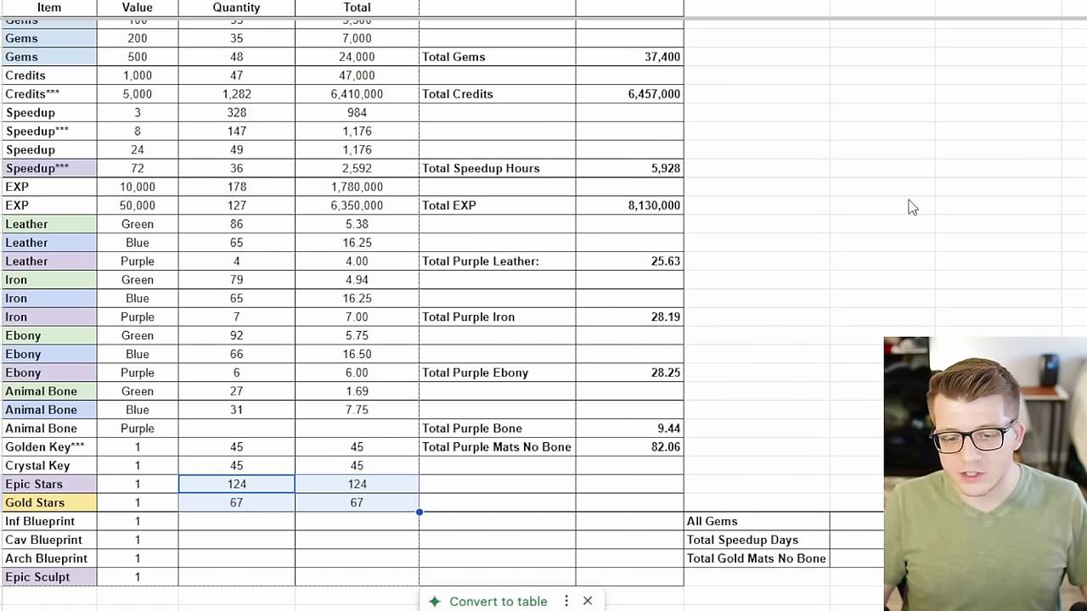
pyautogui.click(909, 205)
pyautogui.click(258, 491)
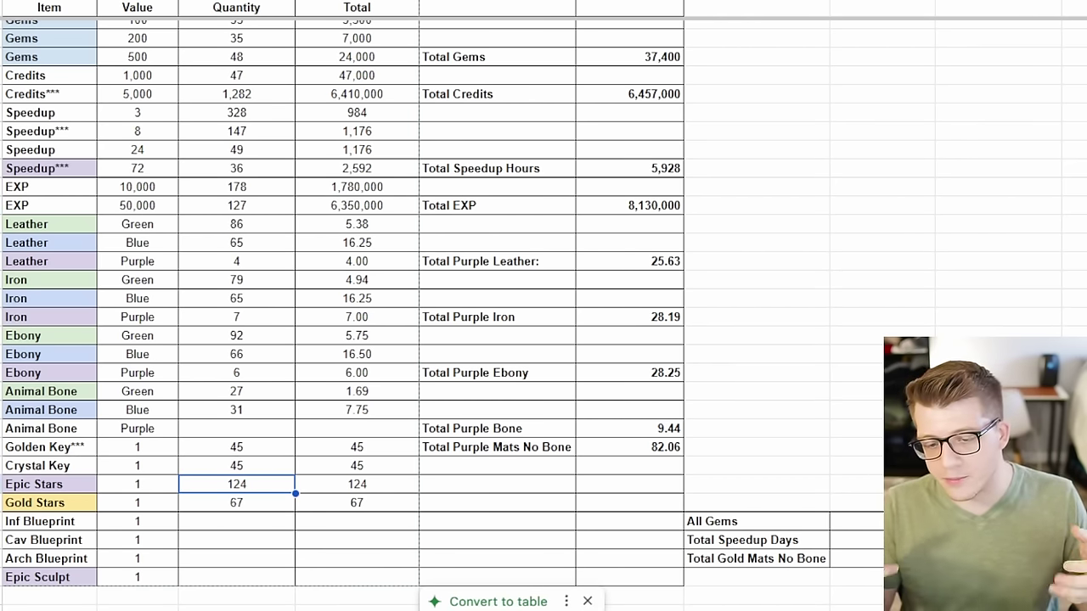
# Fill in the Inf, Cav and Arch Blueprint rows with 26, 26 and 29, and the Epic Sculpt row with 33, including totals.
pyautogui.click(259, 524)
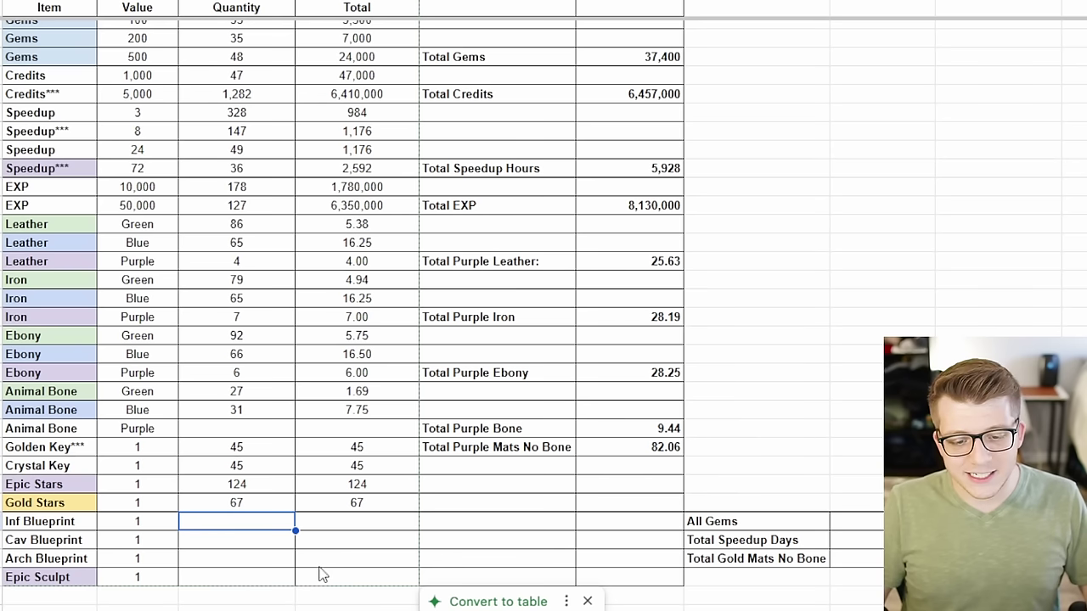
pyautogui.keyDown('shift'); pyautogui.click(344, 565); pyautogui.keyUp('shift')
pyautogui.write('26 26 29')
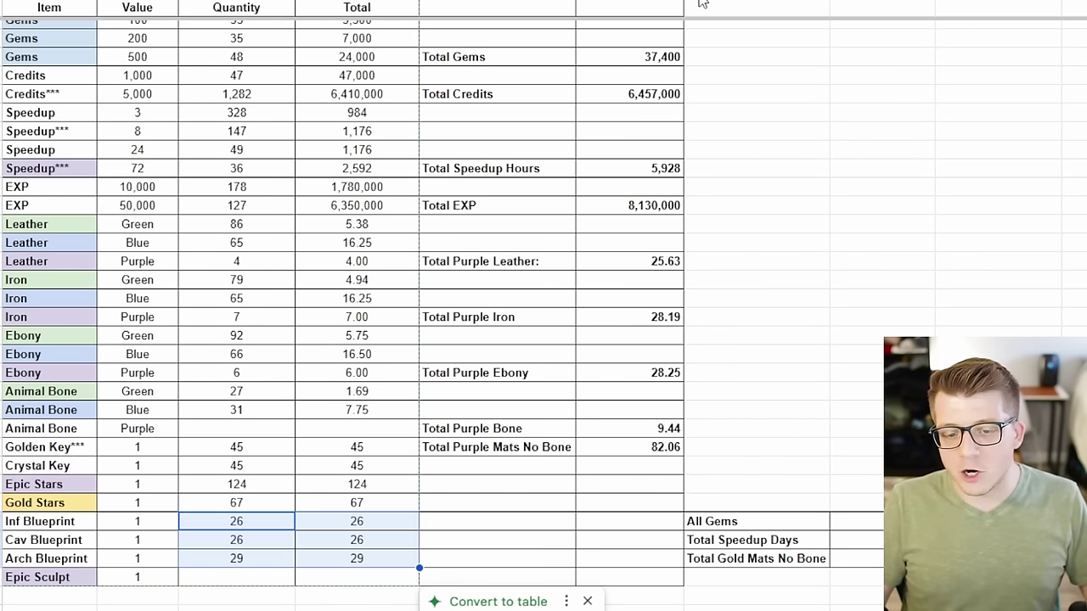
pyautogui.click(1059, 225)
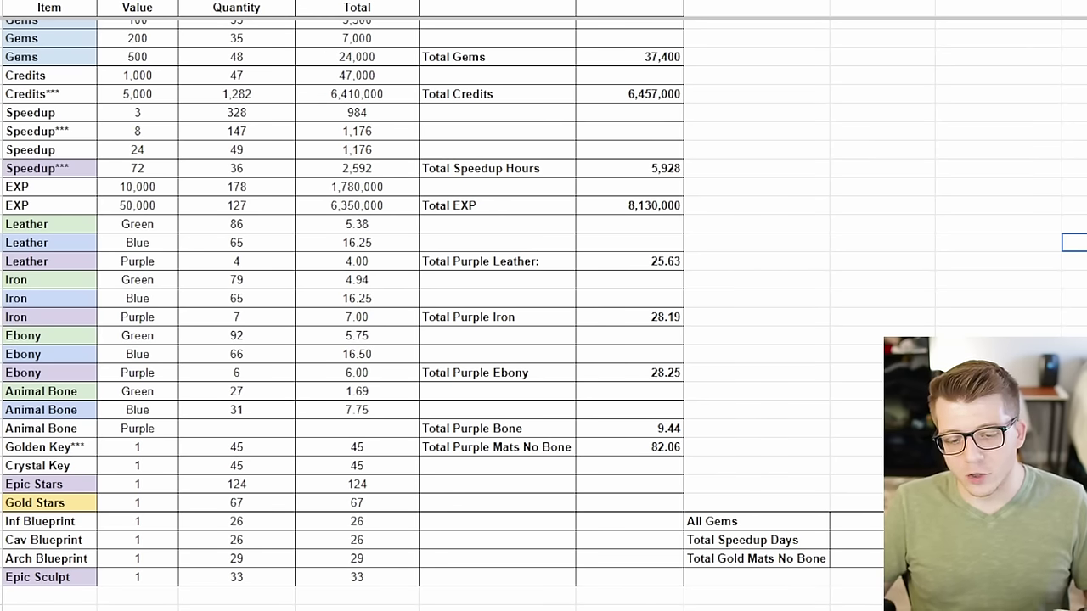
pyautogui.moveTo(224, 571); pyautogui.dragTo(360, 579)
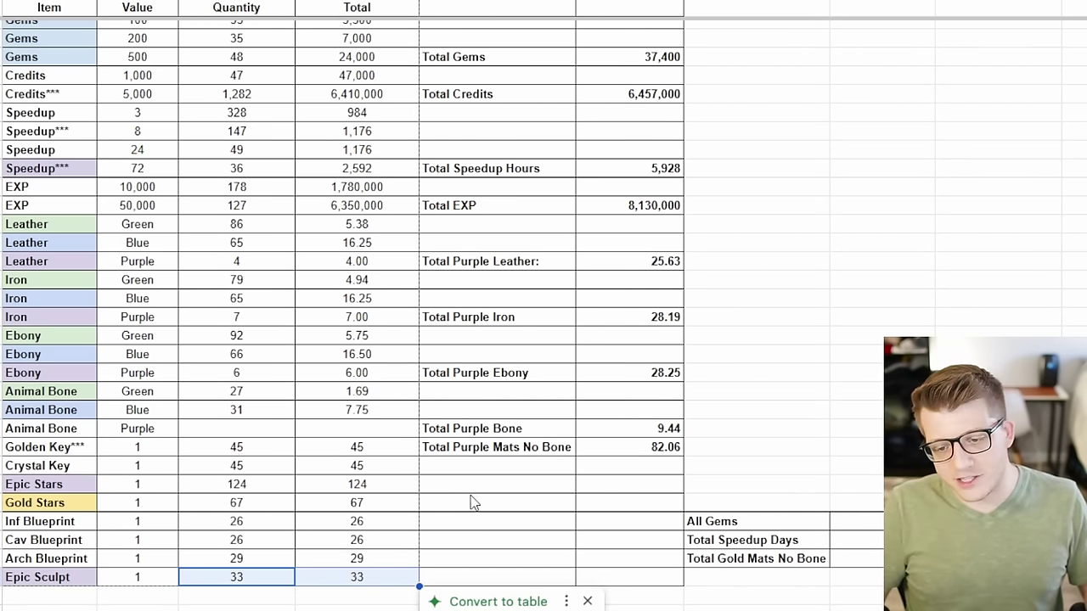
pyautogui.click(856, 428)
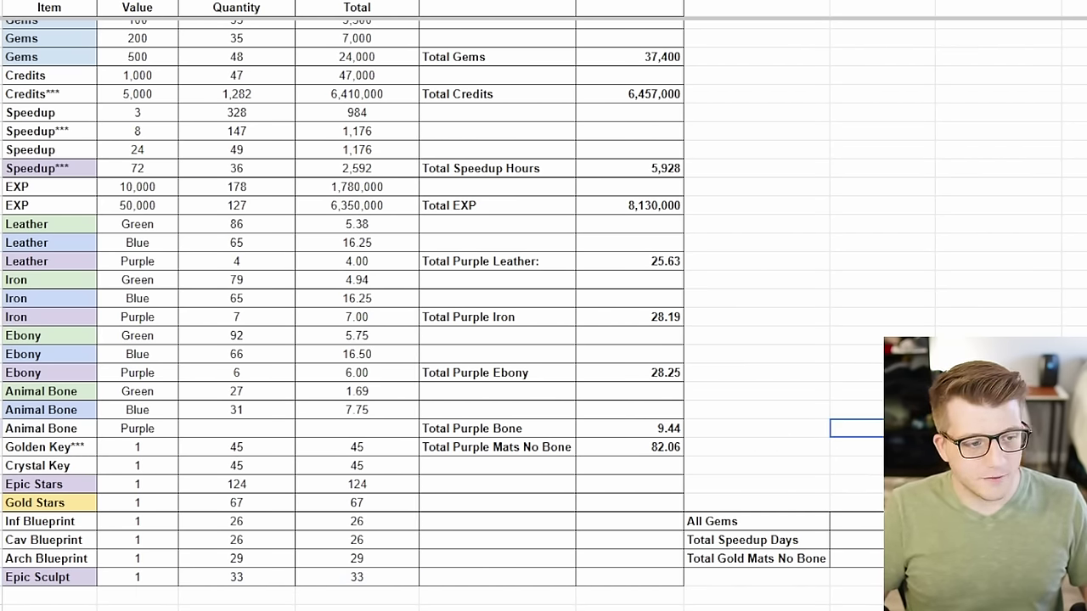
# Fill in All Gems, Total Speedup Days and Total Gold Mats No Bone in the summary box, and check the Crystal Key quantity.
pyautogui.scroll(-5, 342, 306)
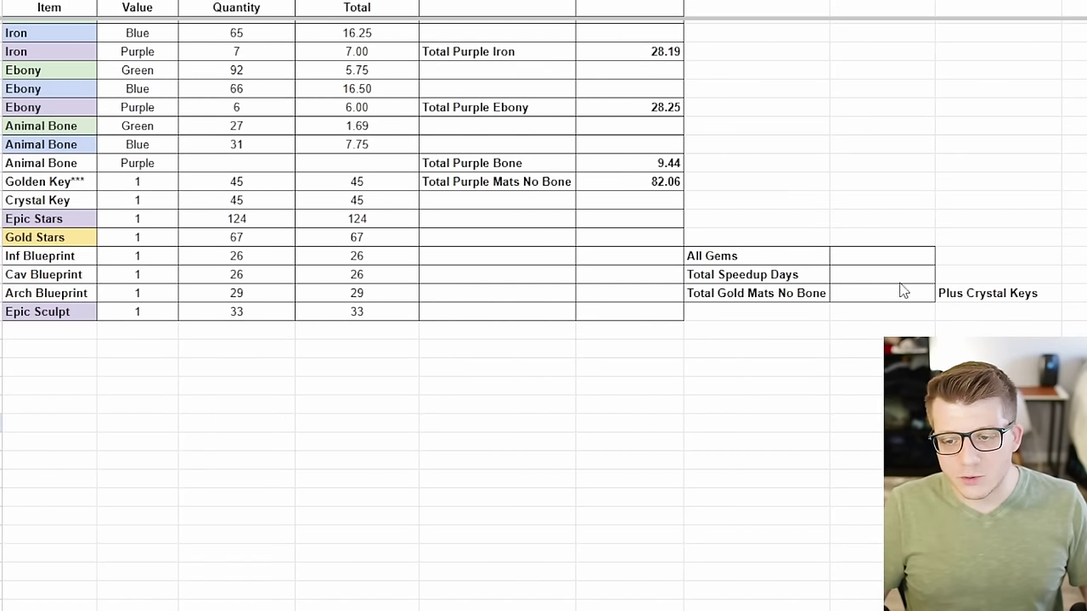
pyautogui.moveTo(904, 291); pyautogui.dragTo(897, 263)
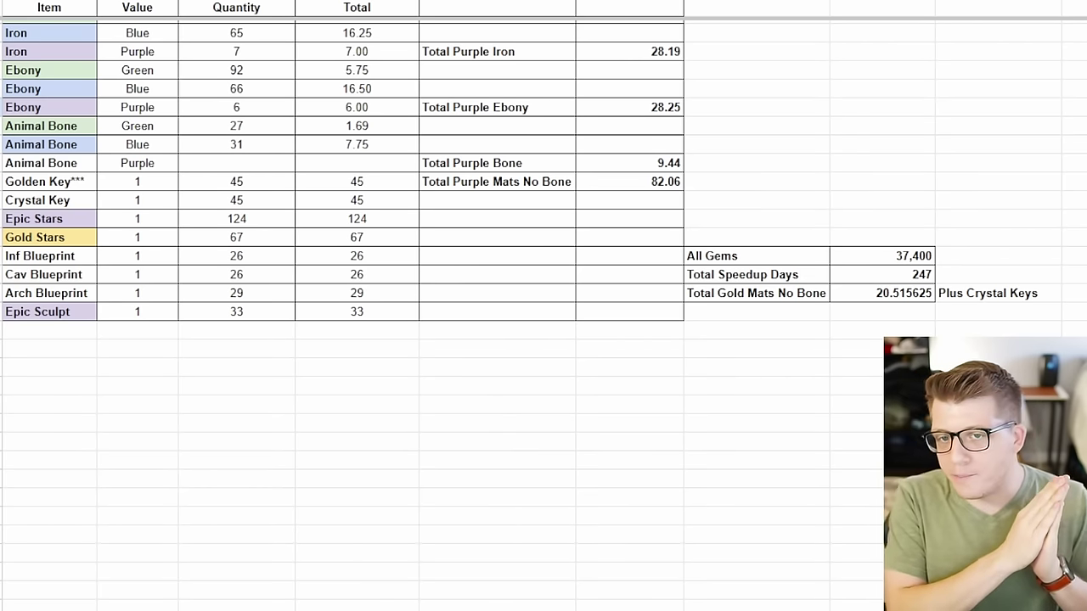
pyautogui.click(251, 204)
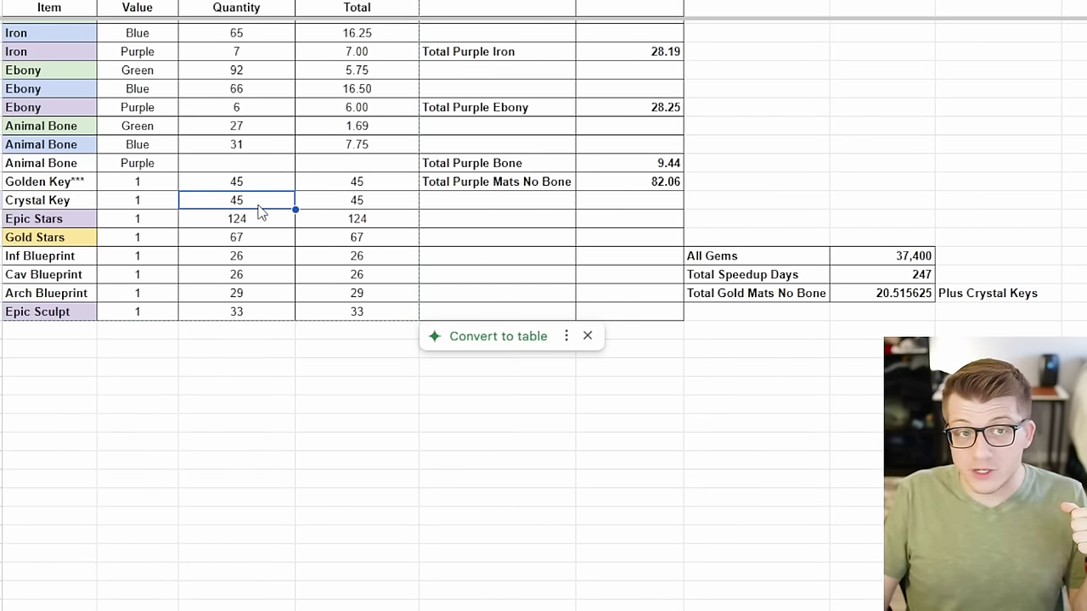
pyautogui.click(998, 293)
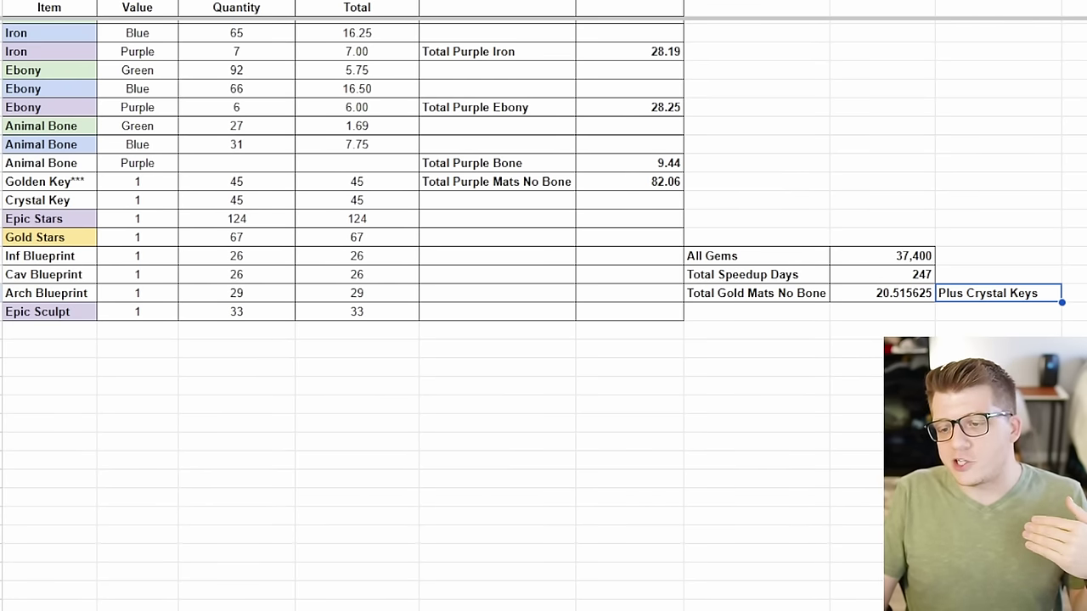
# Add the Gems Per Chest, Hours Per Chest and Purple Mats Per Chest averages above the summary box and review each one.
pyautogui.click(880, 292)
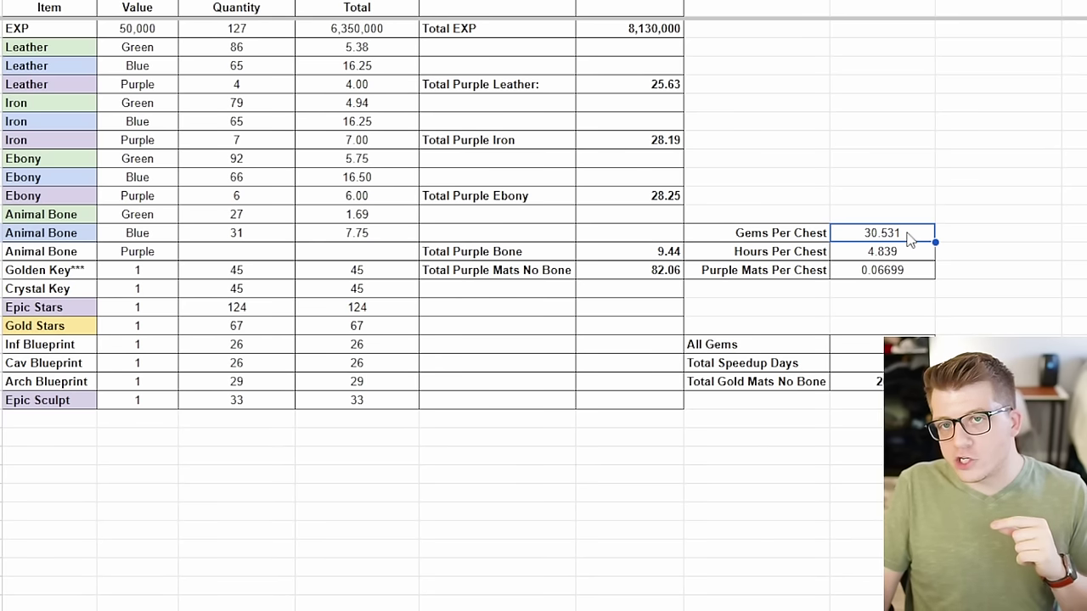
pyautogui.click(909, 258)
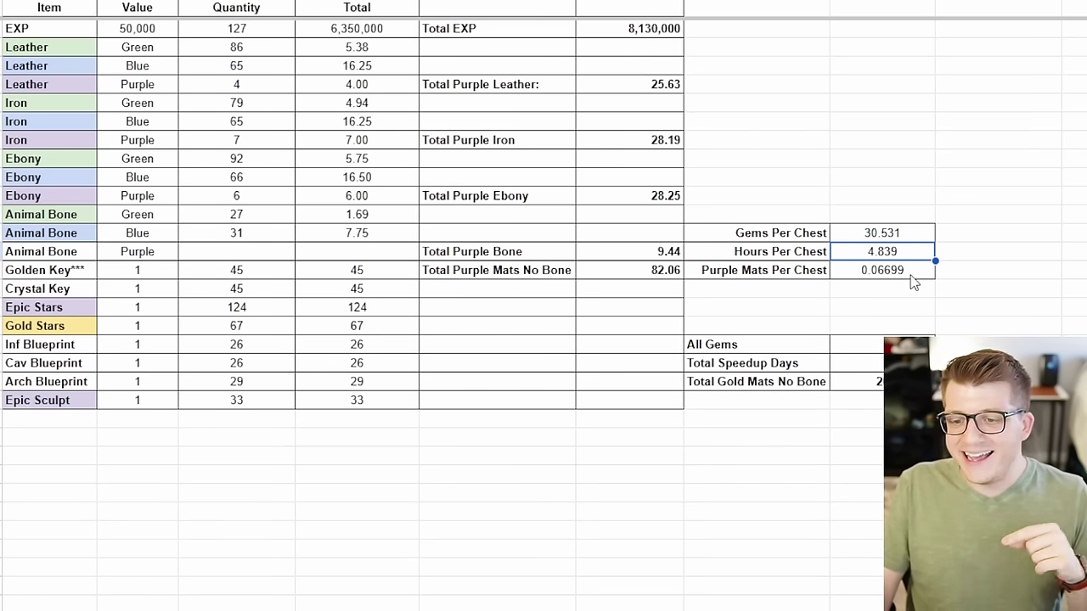
pyautogui.click(910, 275)
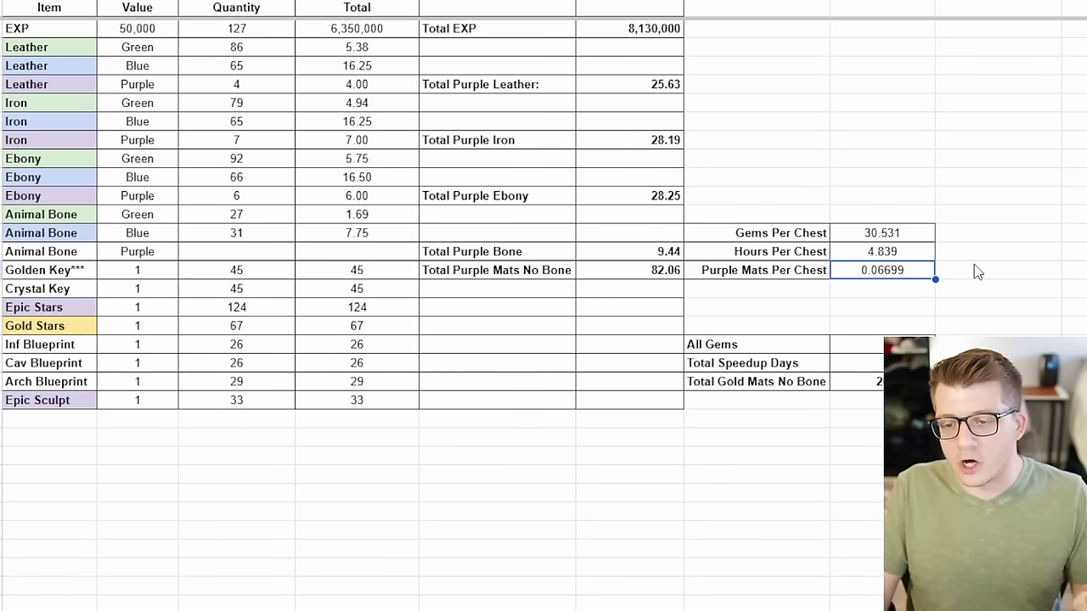
pyautogui.moveTo(785, 238); pyautogui.dragTo(862, 274)
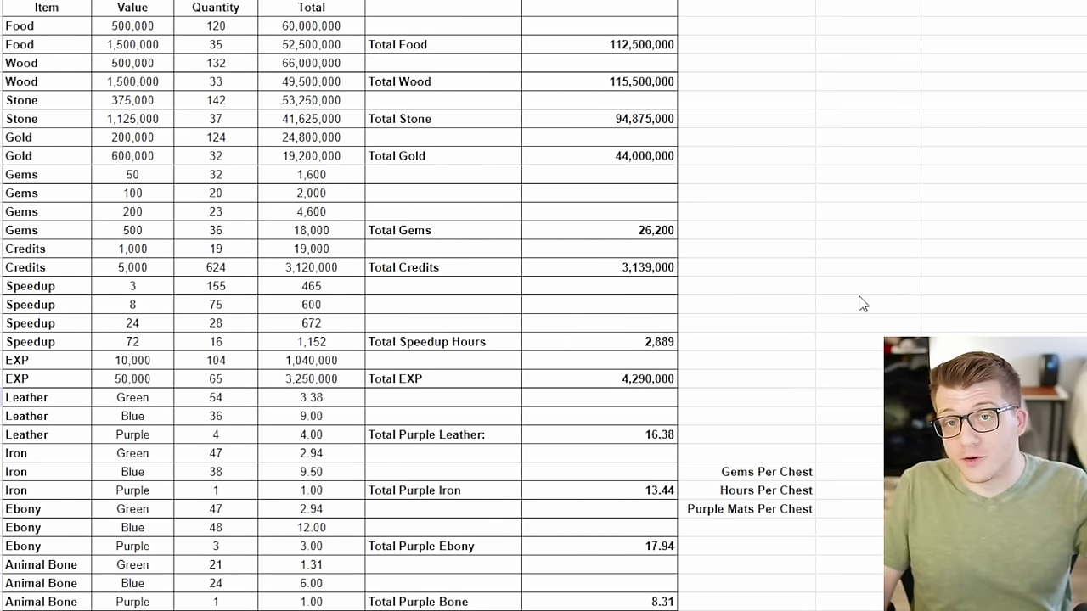
# Fill in Gems Per Chest, Hours Per Chest and Purple Mats Per Chest on the other chest tally sheet for comparison.
pyautogui.scroll(-2, 908, 301)
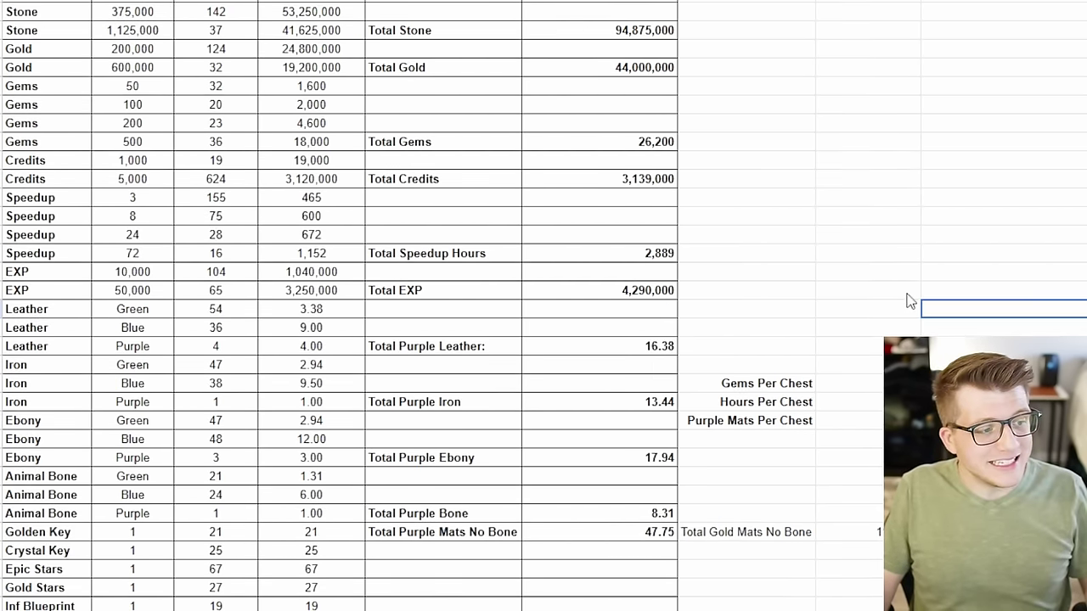
pyautogui.scroll(-2, 908, 301)
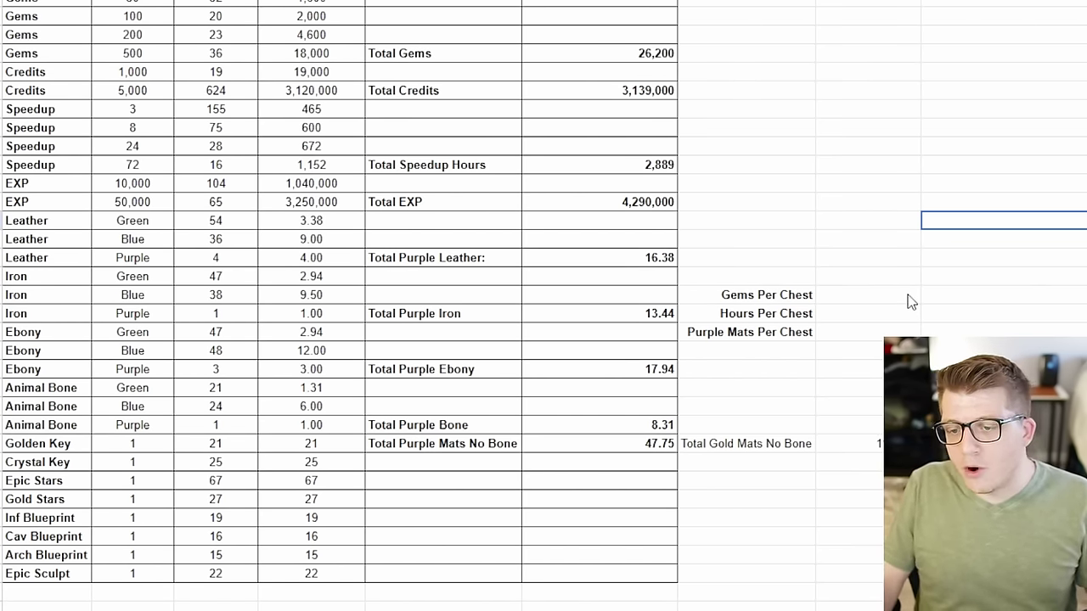
pyautogui.click(905, 298)
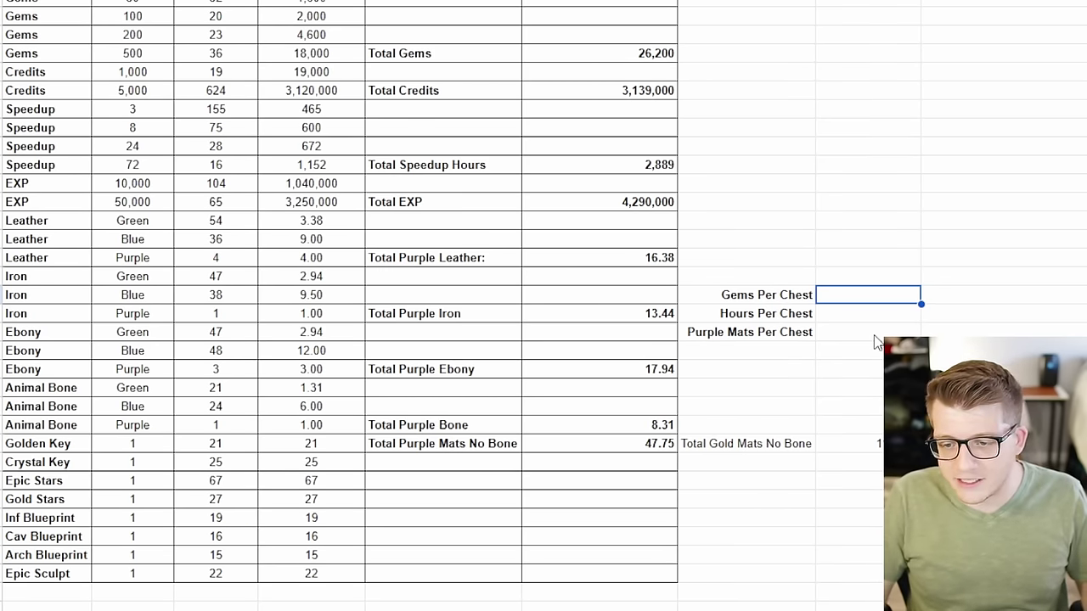
pyautogui.keyDown('shift'); pyautogui.click(877, 336); pyautogui.keyUp('shift')
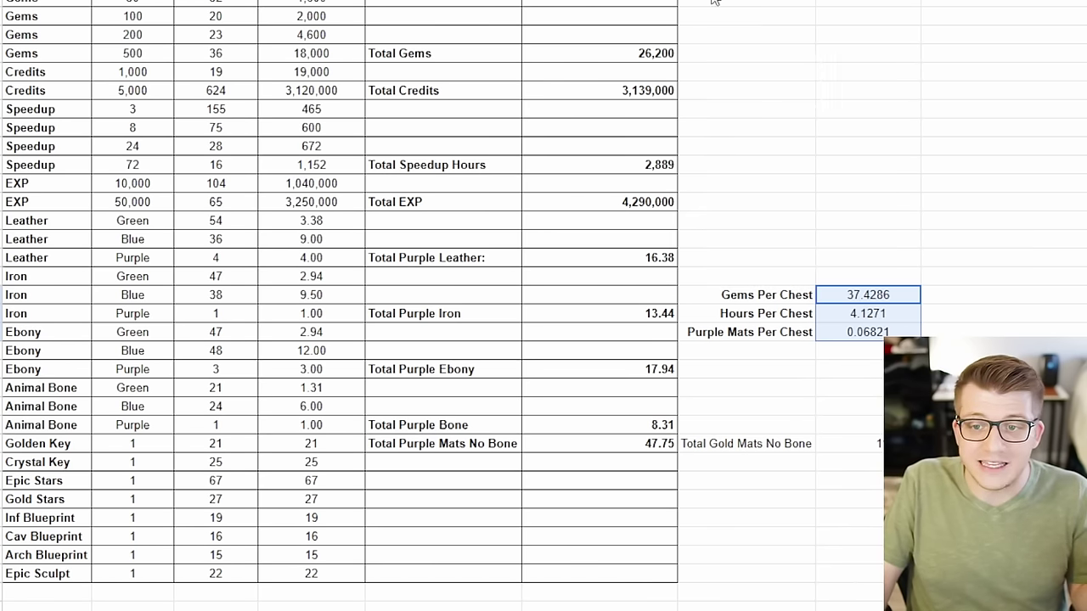
pyautogui.click(983, 133)
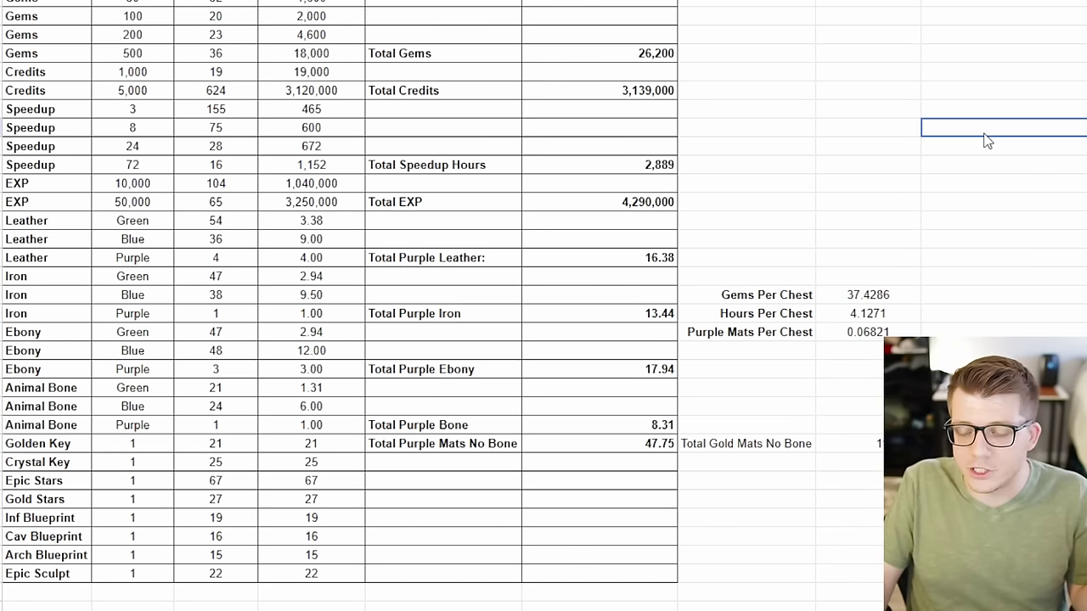
pyautogui.click(905, 299)
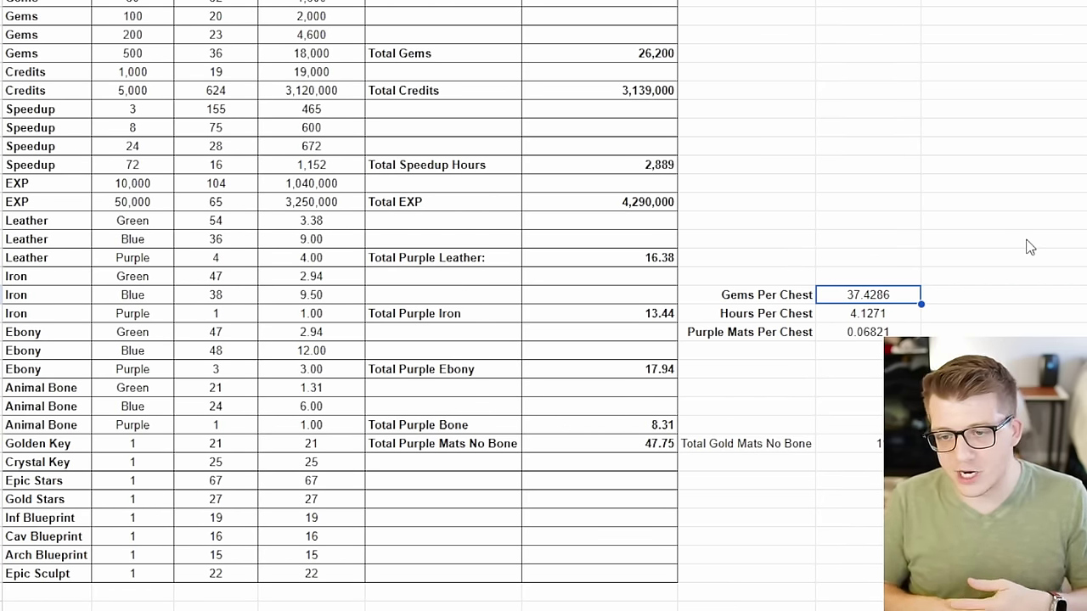
# Add the Reduction in Mat Drop percentage below the per-chest averages and compare it with Purple Mats Per Chest.
pyautogui.scroll(-2, 784, 342)
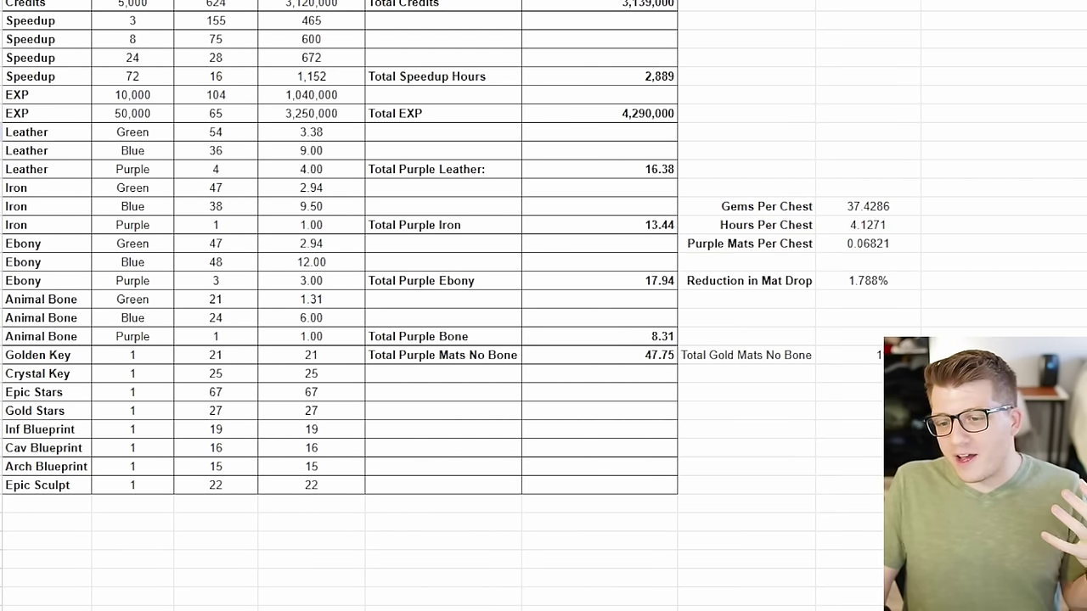
pyautogui.click(893, 285)
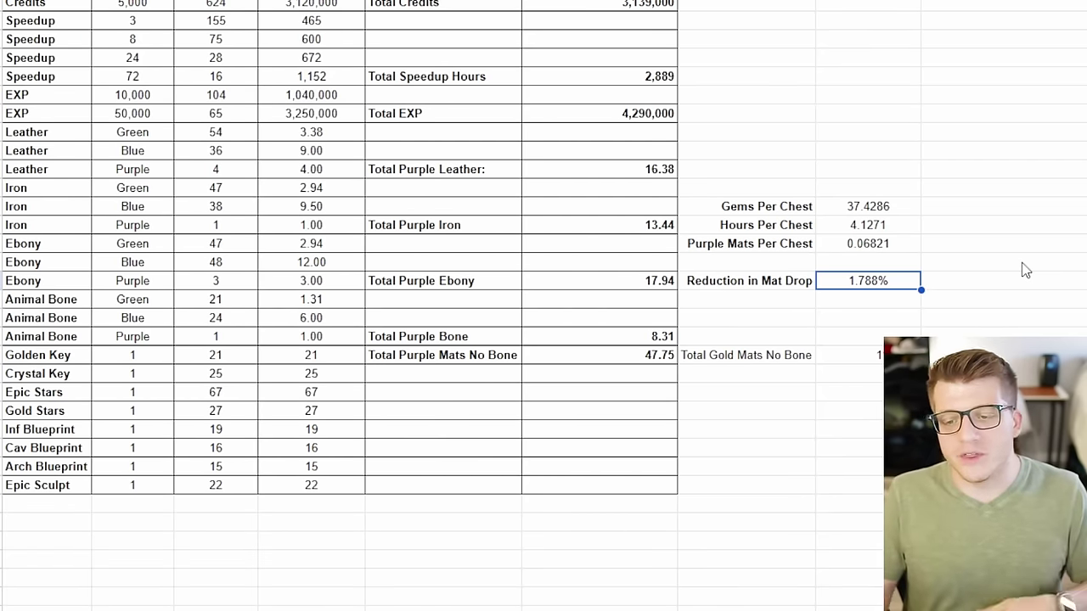
pyautogui.click(872, 248)
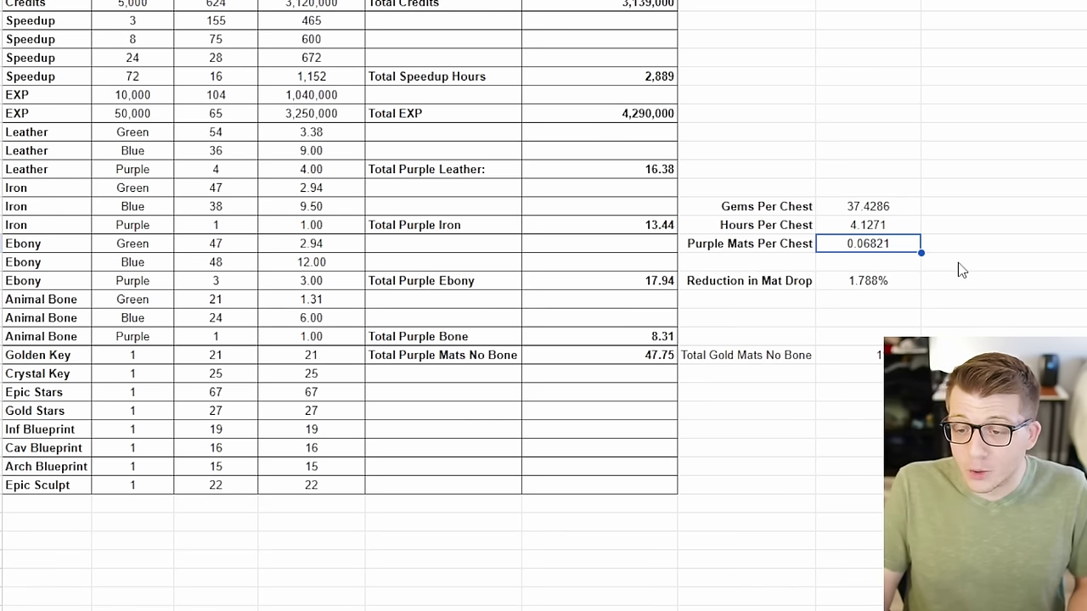
pyautogui.press('Down')
pyautogui.press('Down')
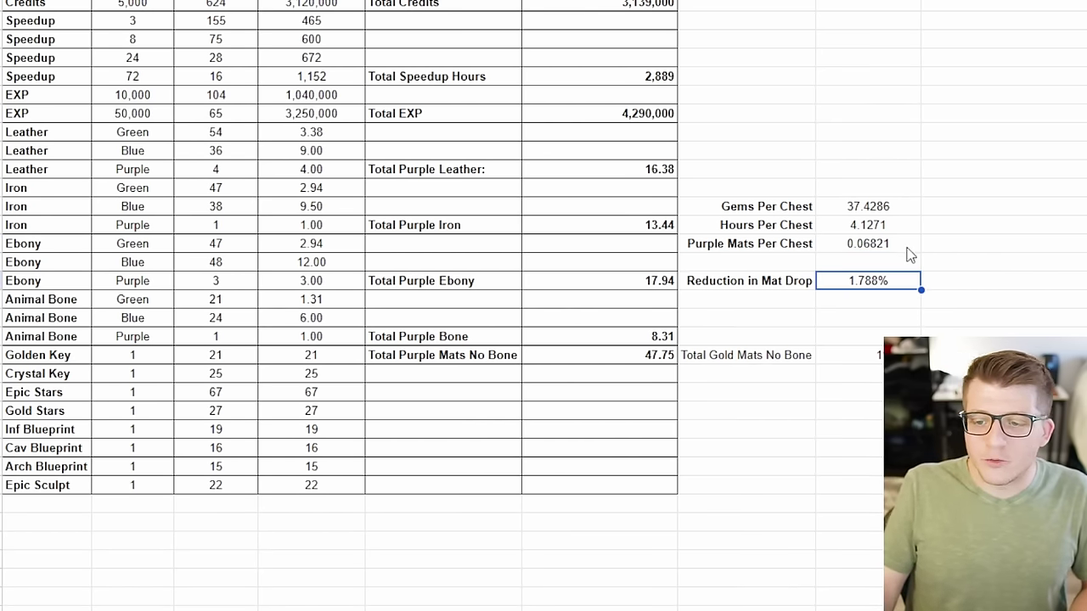
pyautogui.click(771, 249)
pyautogui.keyDown('shift'); pyautogui.click(838, 249); pyautogui.keyUp('shift')
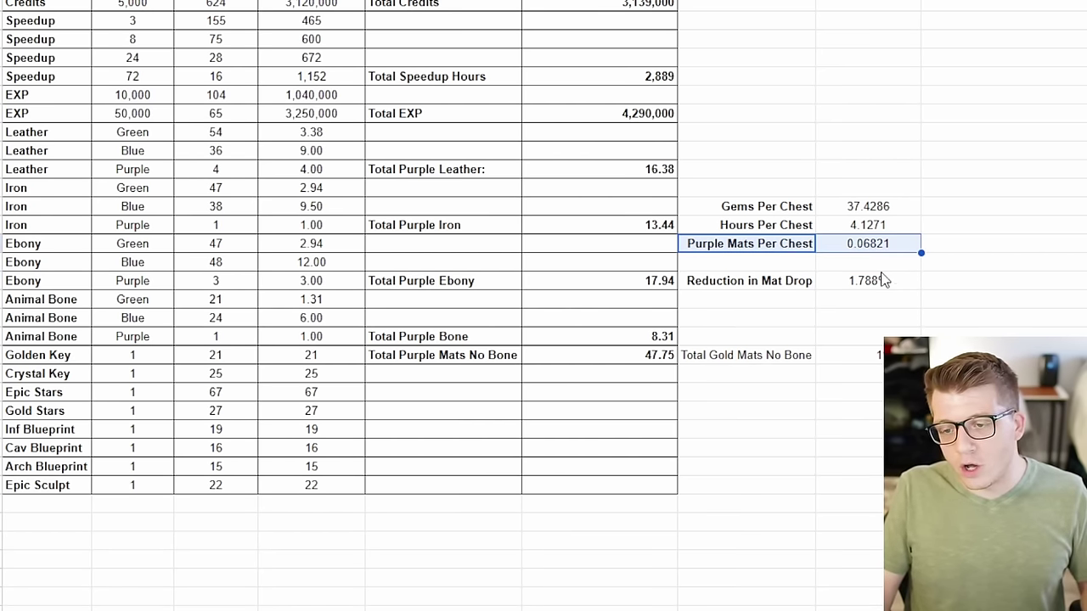
# Add the Increase in Speedup Drop and Reduction in Gem Drop percentages, shading the reductions red and the increase green.
pyautogui.click(915, 265)
pyautogui.click(899, 339)
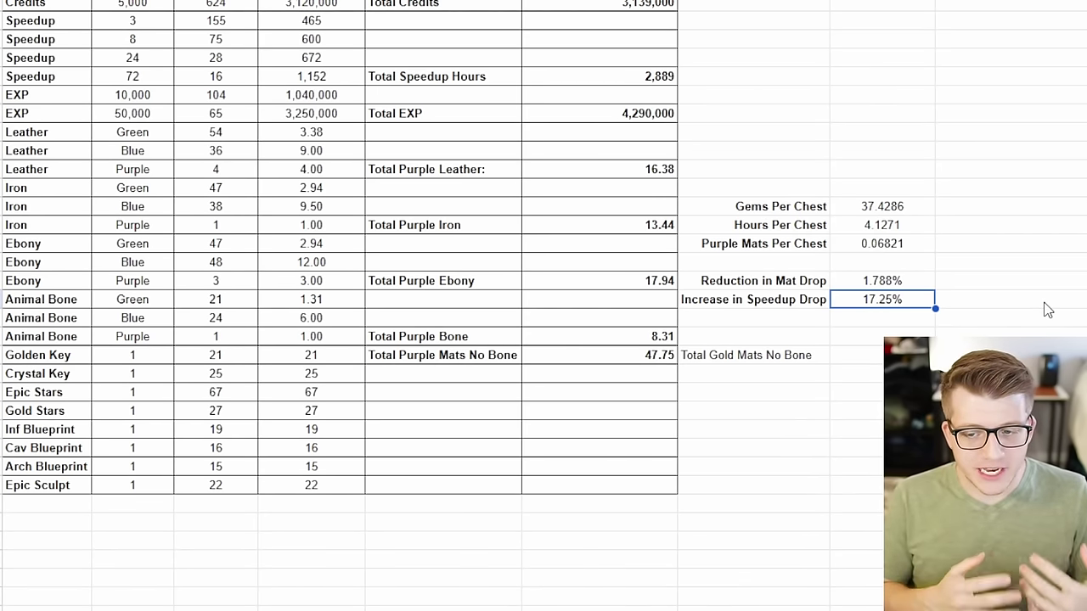
pyautogui.click(889, 284)
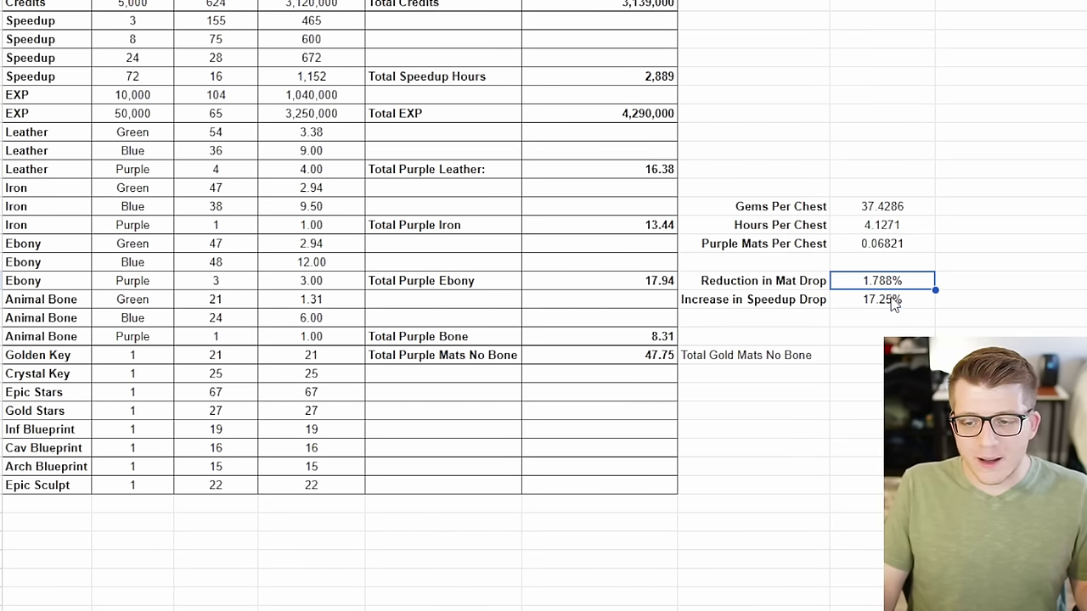
pyautogui.click(893, 303)
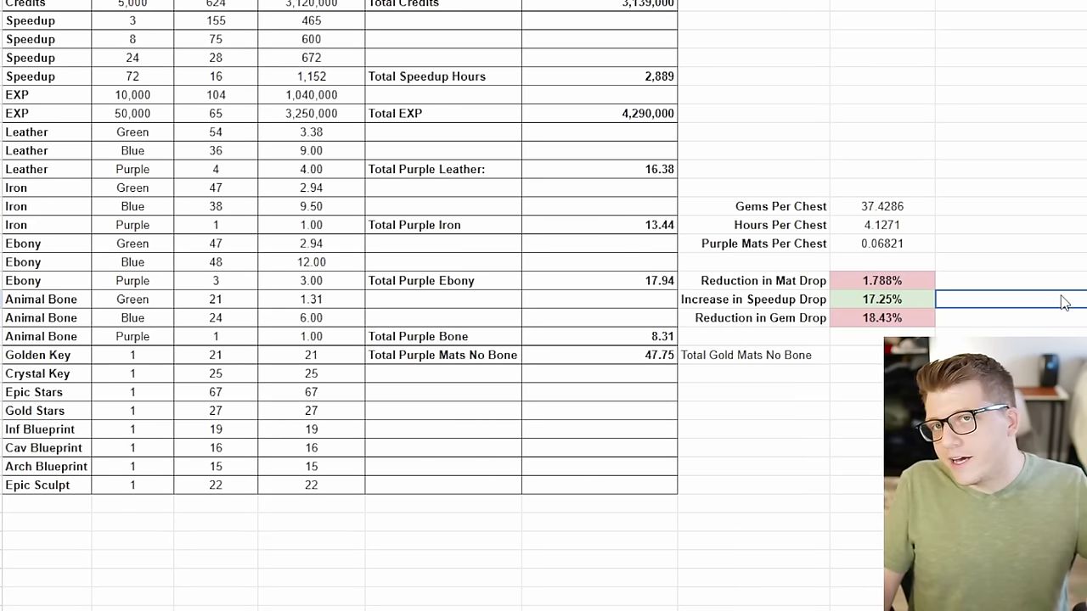
pyautogui.click(809, 323)
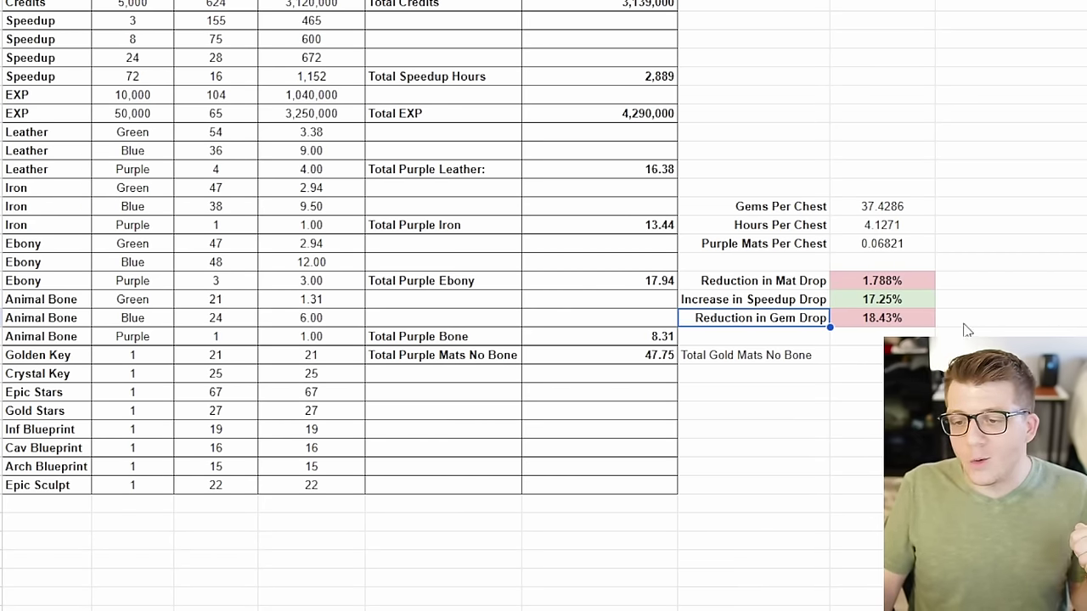
# Add a TOTAL RESOURCES sum between Total Gold and Total Gems, plus Resources Per Chest and Gold Per Chest averages above Gems Per Chest.
pyautogui.press('Right')
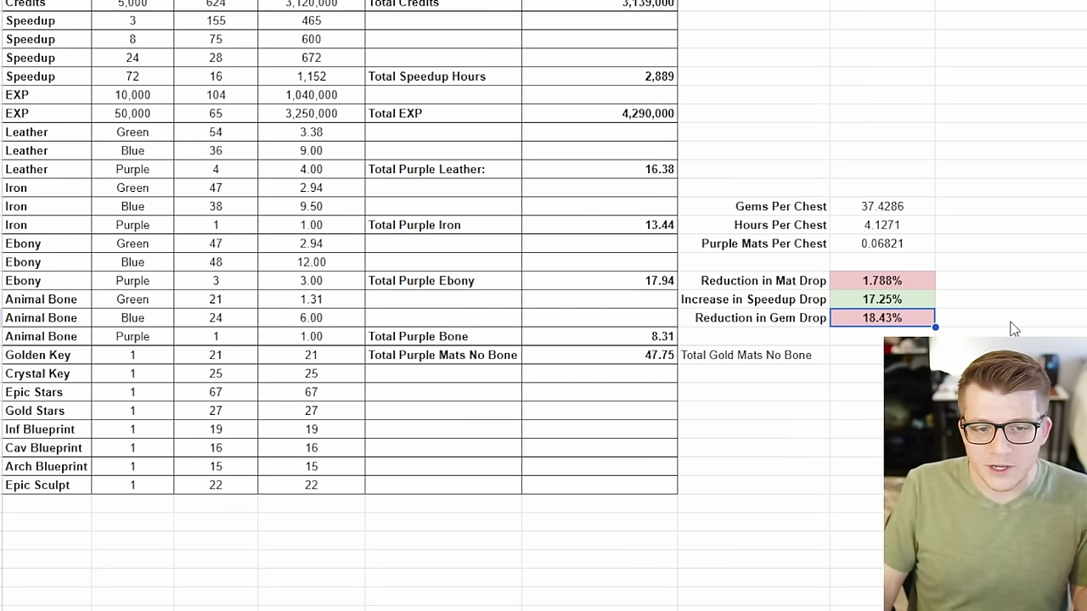
pyautogui.scroll(5, 1012, 328)
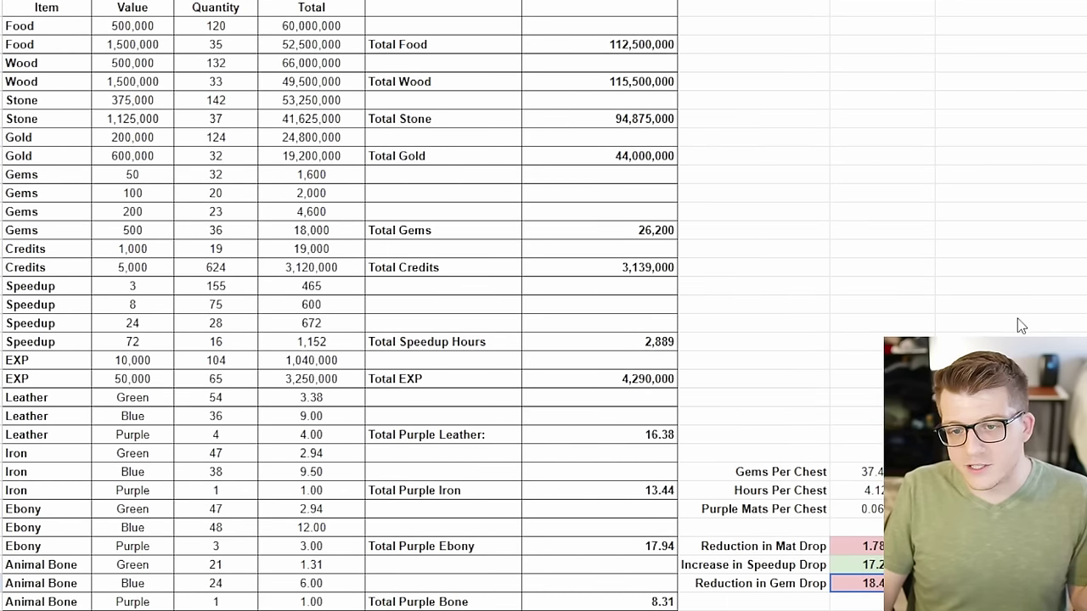
pyautogui.scroll(-3, 1021, 326)
pyautogui.click(1018, 319)
pyautogui.press('Up')
pyautogui.press('Up')
pyautogui.press('Left')
pyautogui.press('Left')
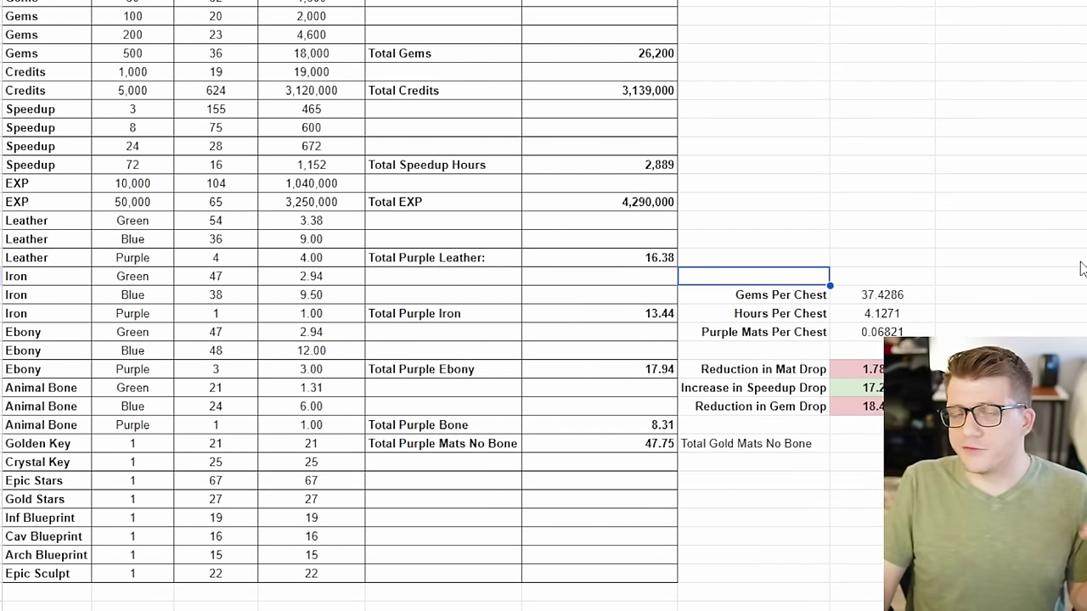
pyautogui.scroll(3, 615, 208)
pyautogui.moveTo(475, 192); pyautogui.dragTo(614, 208)
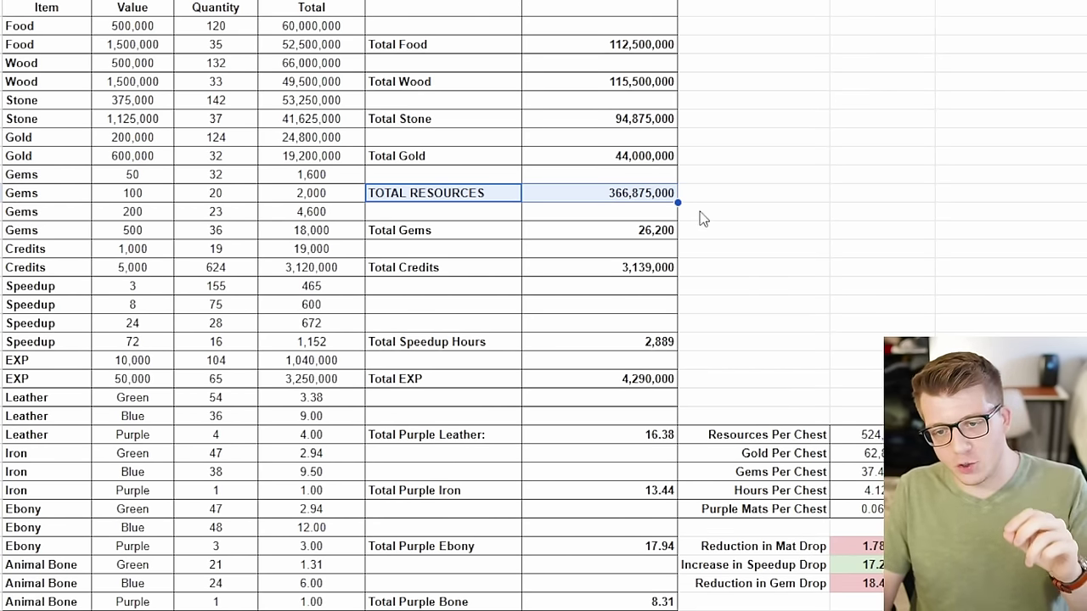
# Review Total Gold and Resources Per Chest, and compare the per-chest averages with those on the other chest tally sheet.
pyautogui.click(672, 159)
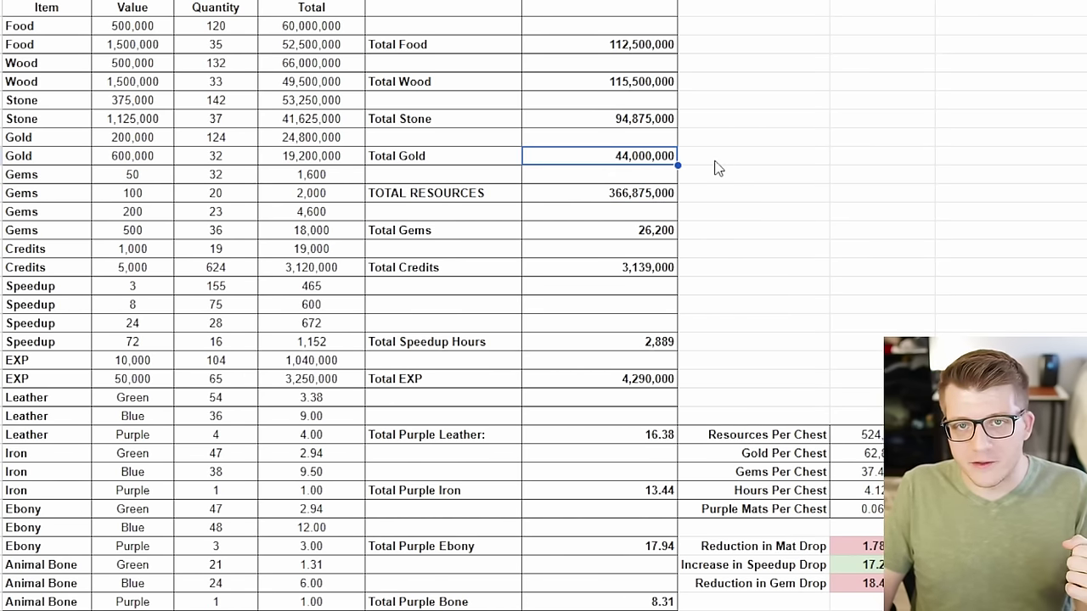
pyautogui.click(804, 251)
pyautogui.scroll(-3, 804, 257)
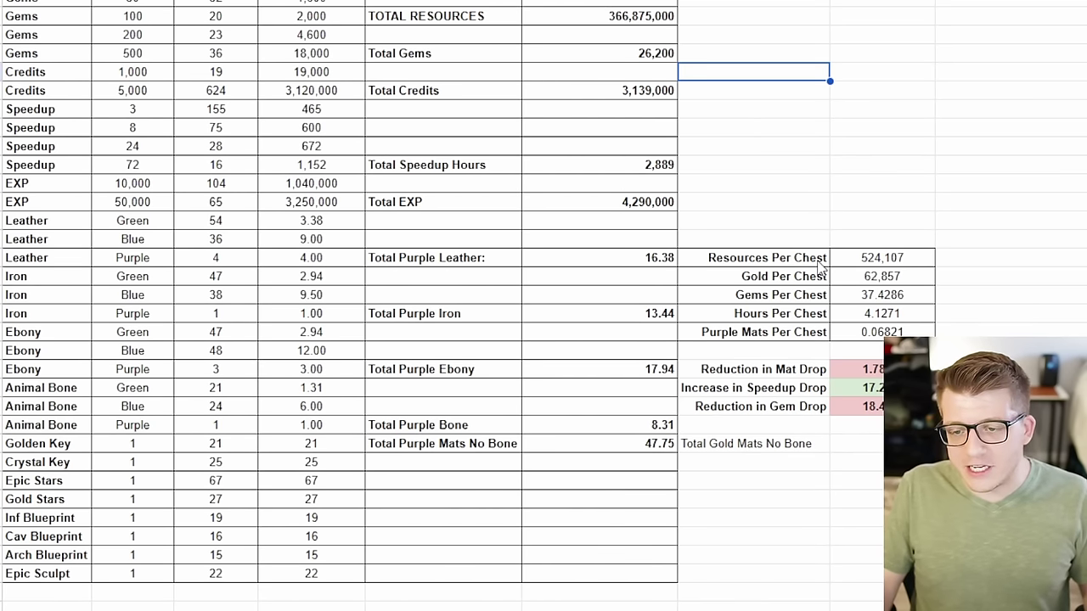
pyautogui.click(818, 260)
pyautogui.click(865, 260)
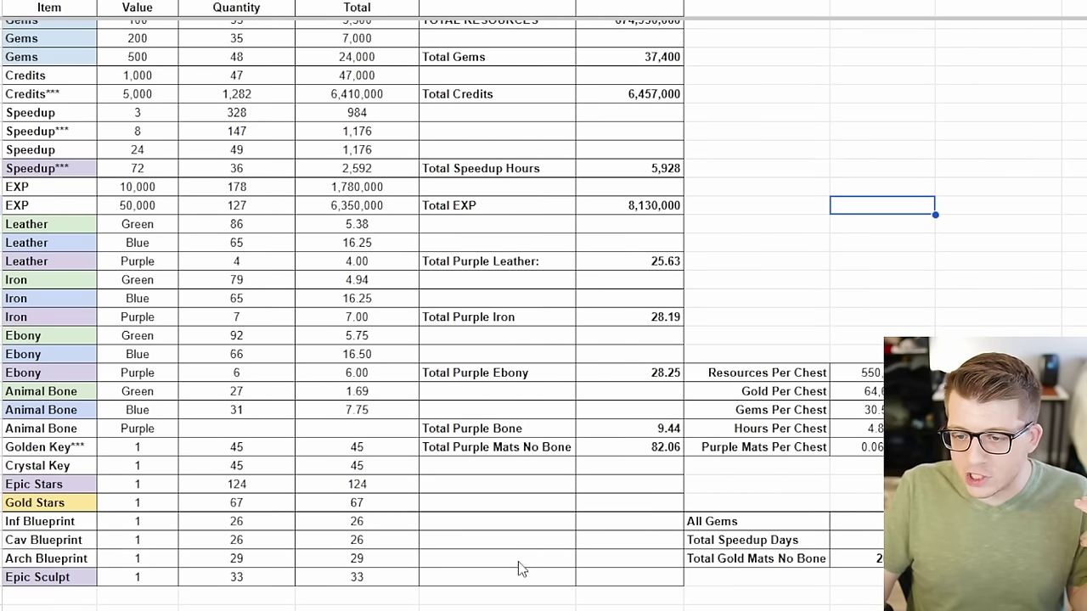
pyautogui.scroll(-3, 517, 568)
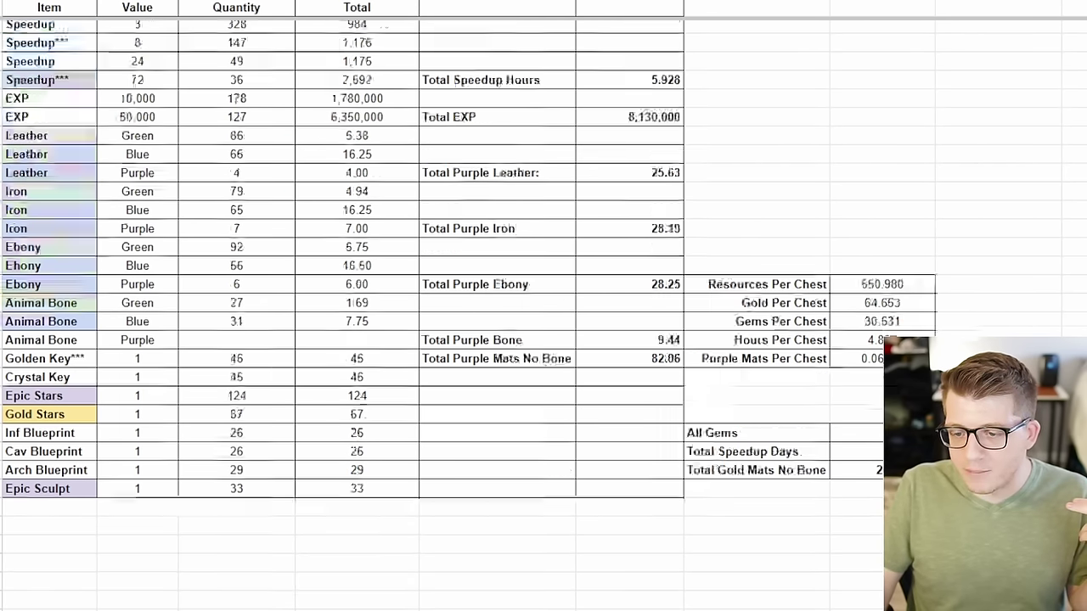
pyautogui.click(902, 195)
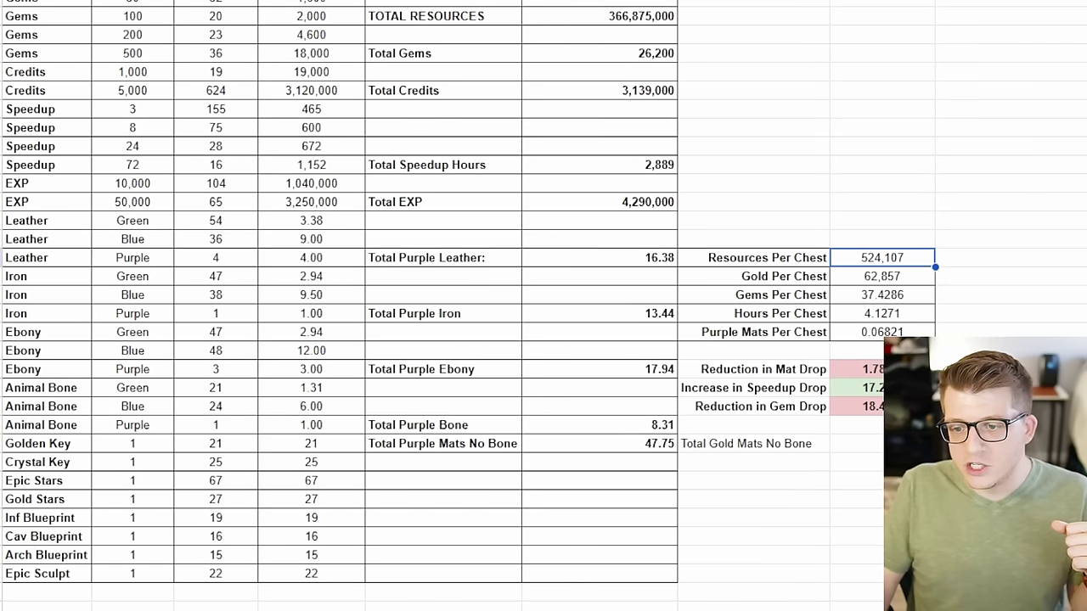
# Add the Increase in RSS Drop and Increase in Gold Drop percentages below Reduction in Gem Drop, shading both values green.
pyautogui.scroll(-2, 749, 565)
pyautogui.click(849, 542)
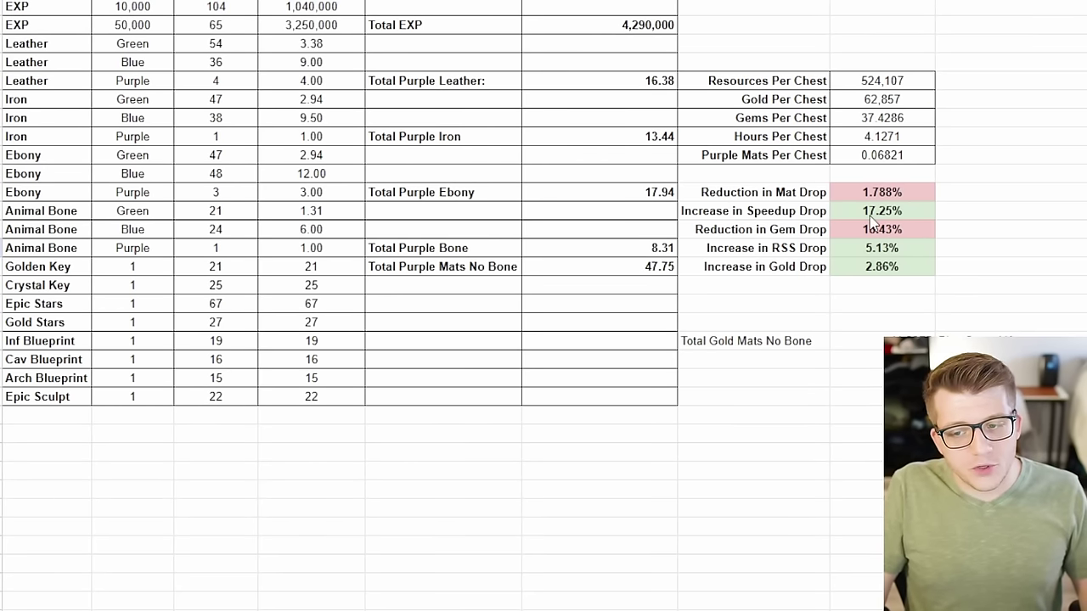
pyautogui.press('Up')
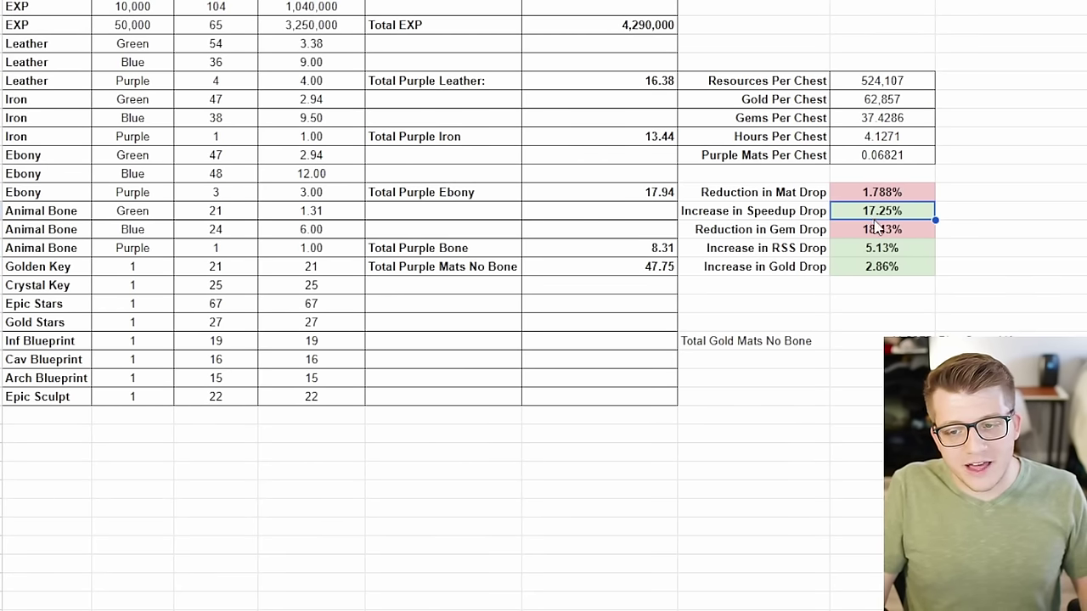
# Review the speedup, gem, RSS, gold and mat drop changes, highlighting each label with its percentage.
pyautogui.moveTo(779, 219); pyautogui.dragTo(917, 222)
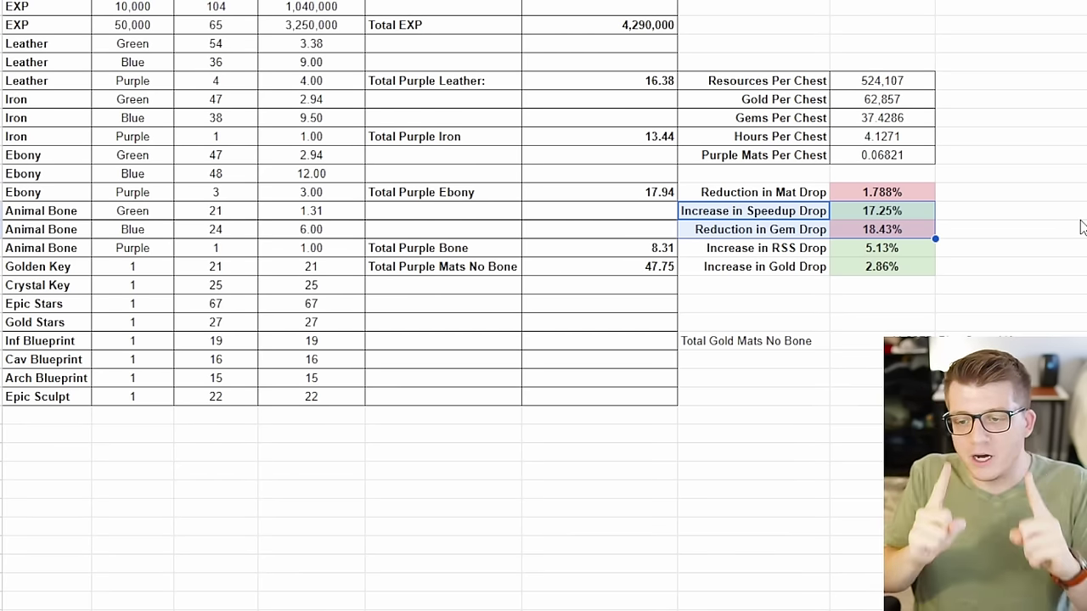
pyautogui.click(798, 252)
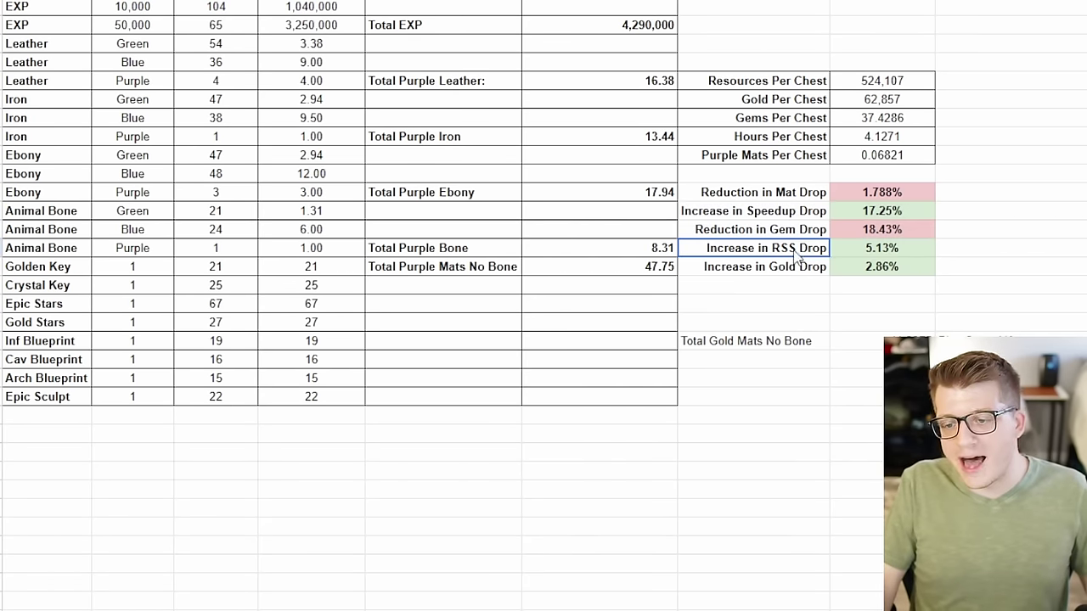
pyautogui.keyDown('shift'); pyautogui.click(930, 254); pyautogui.keyUp('shift')
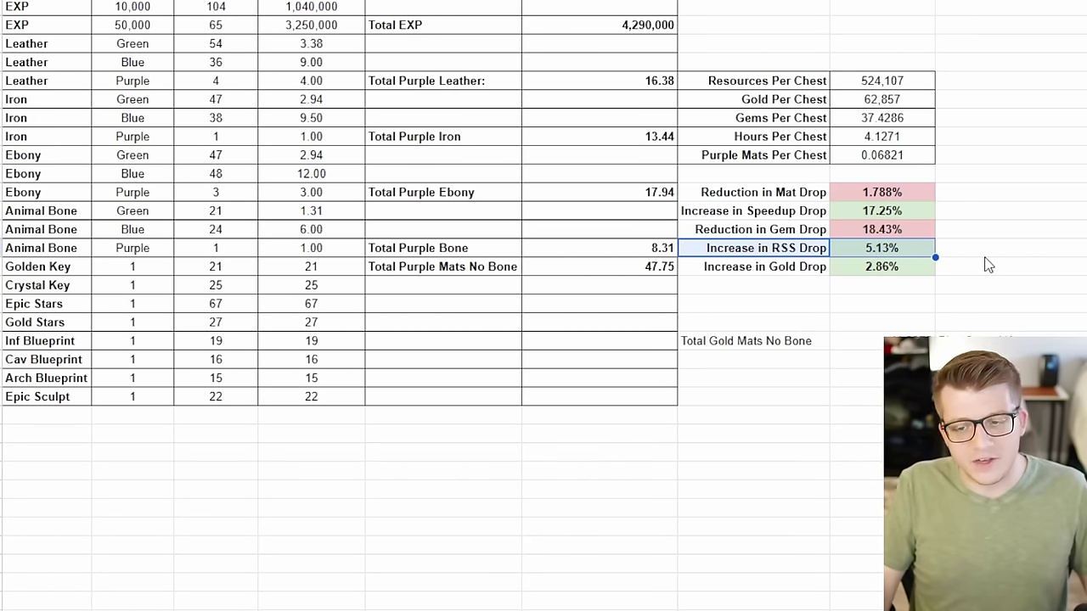
pyautogui.moveTo(887, 269); pyautogui.dragTo(824, 272)
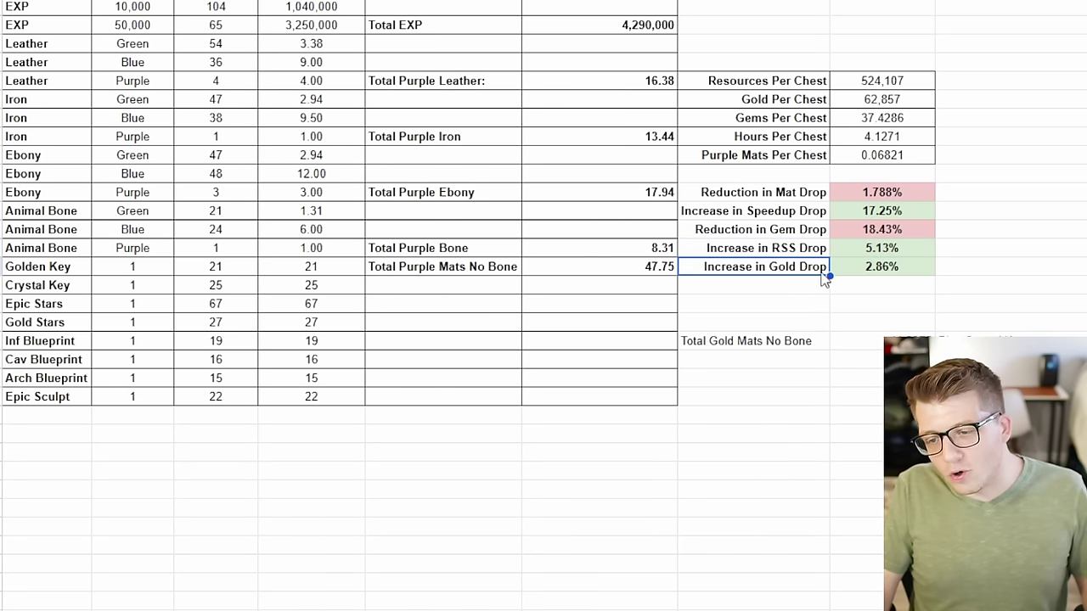
pyautogui.keyDown('ctrl'); pyautogui.click(841, 191); pyautogui.keyUp('ctrl')
pyautogui.keyDown('ctrl'); pyautogui.click(789, 193); pyautogui.keyUp('ctrl')
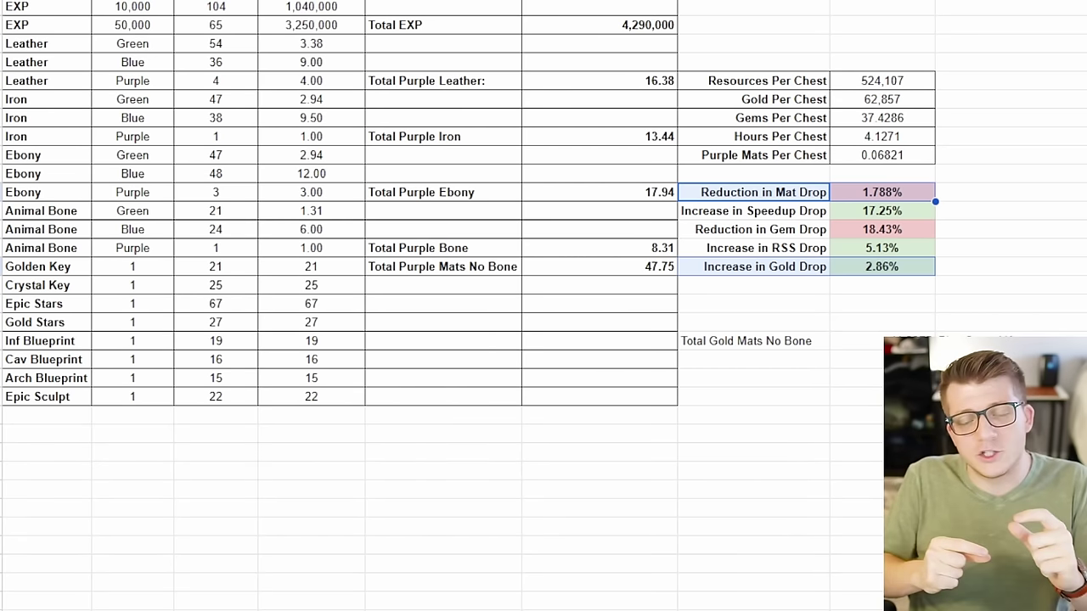
pyautogui.click(1010, 192)
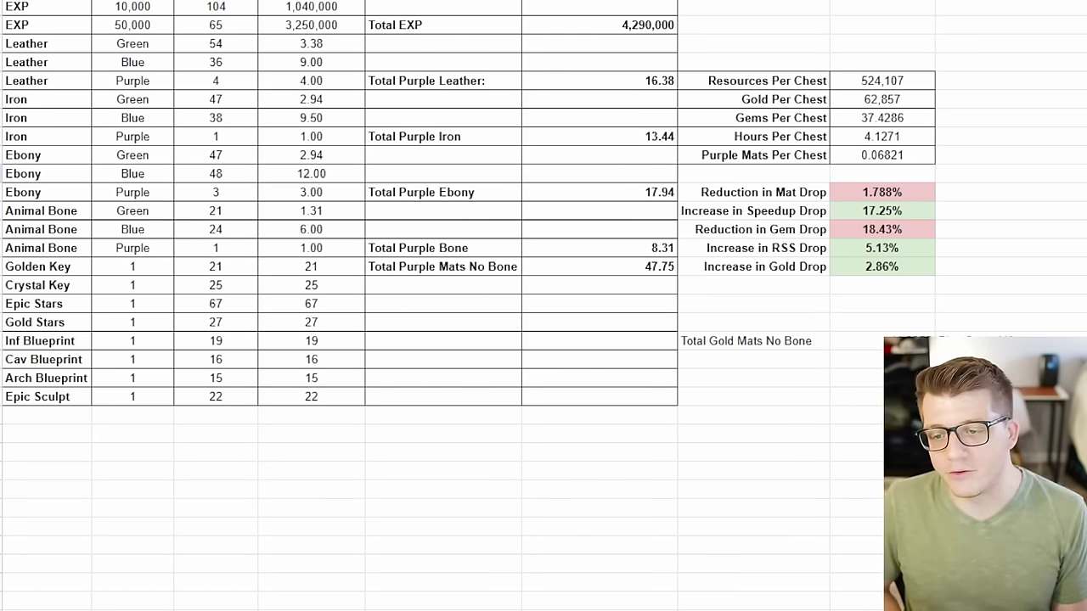
# Examine Purple Mats Per Chest and the purple Animal Bone, Iron, Leather and Ebony quantities behind it.
pyautogui.click(883, 155)
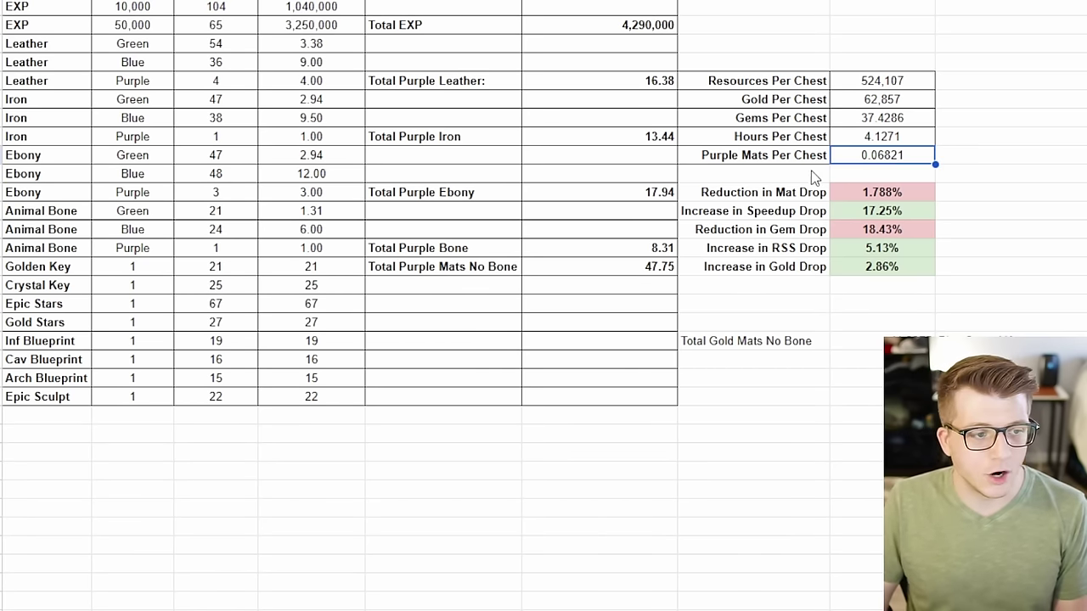
pyautogui.click(994, 178)
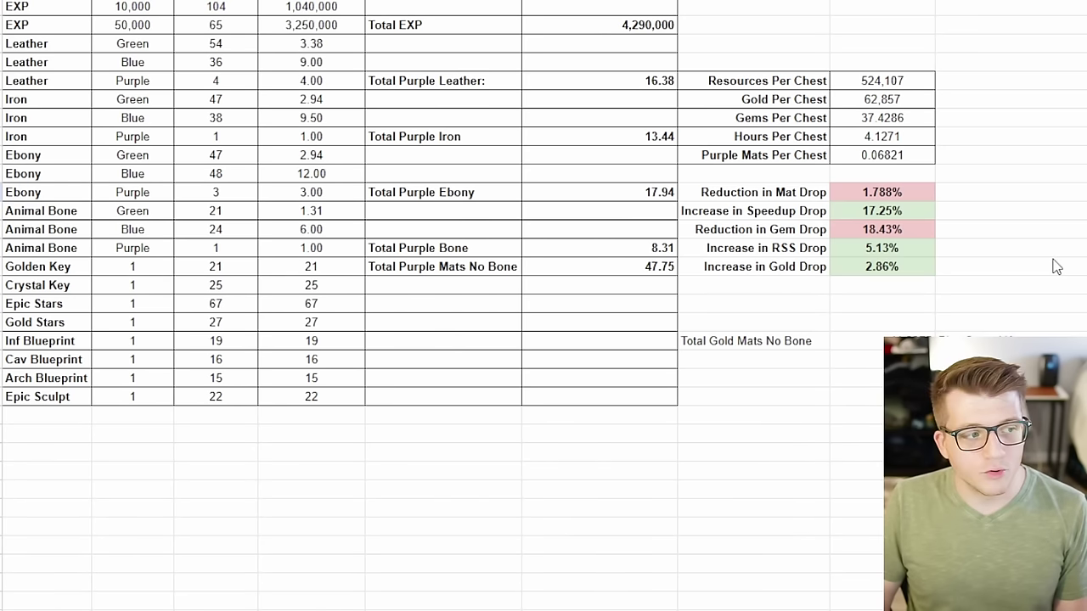
pyautogui.click(222, 196)
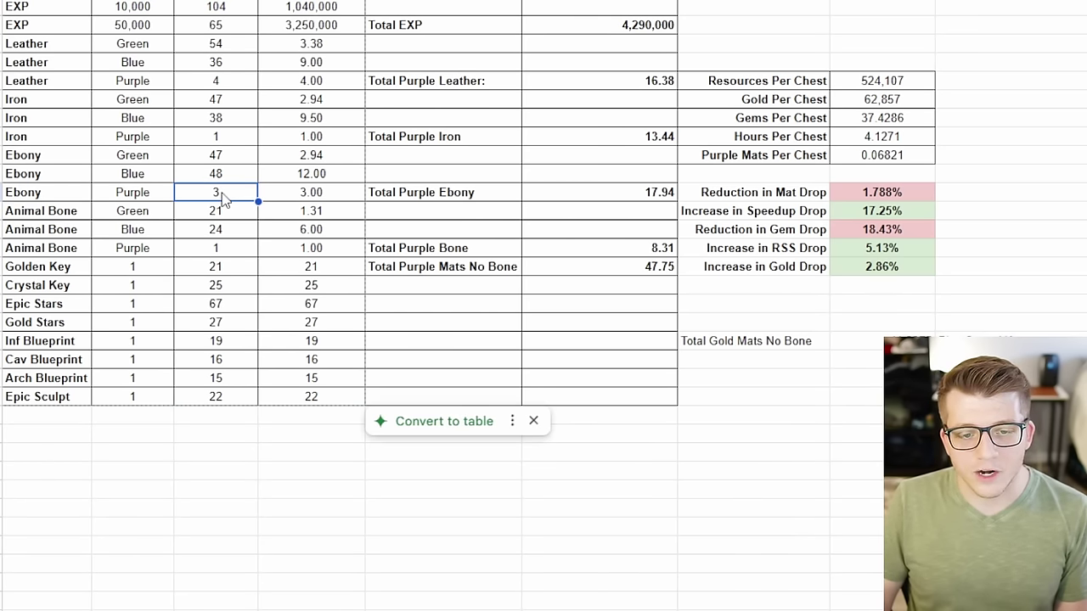
pyautogui.click(220, 252)
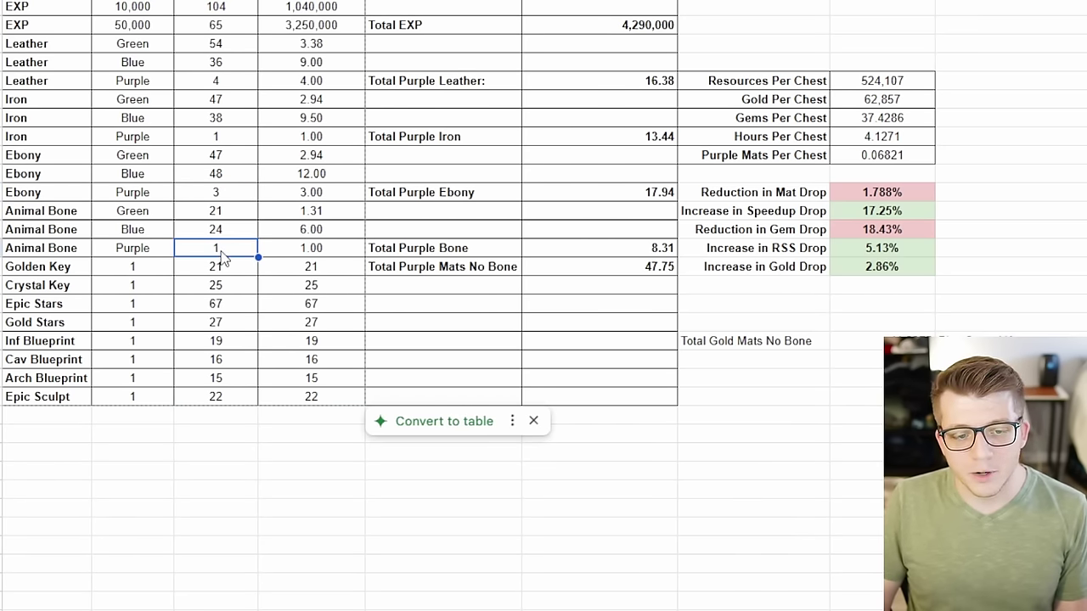
pyautogui.click(73, 248)
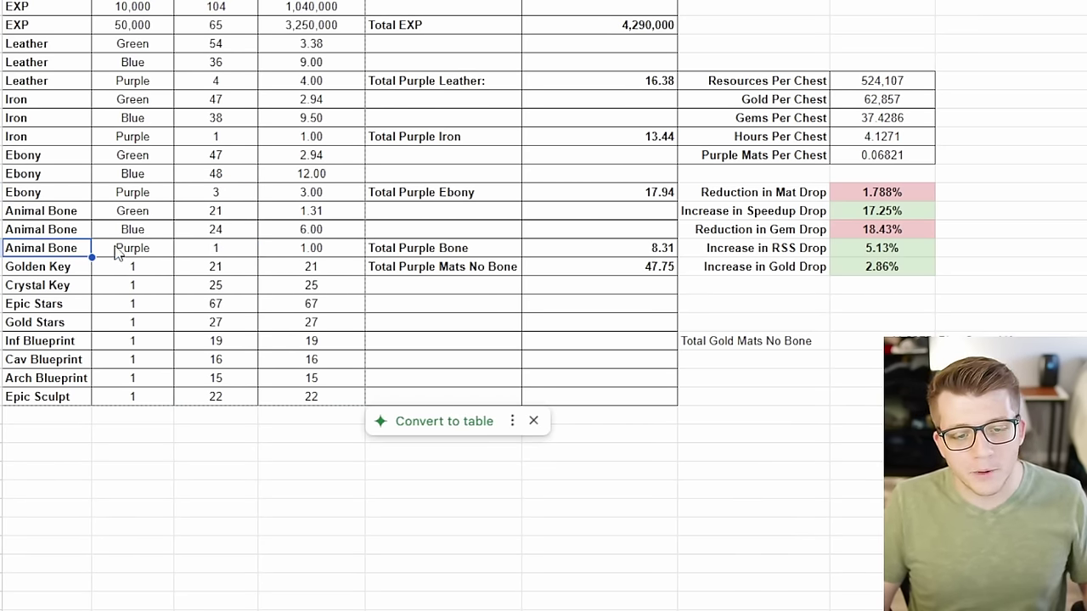
pyautogui.keyDown('shift'); pyautogui.click(212, 248); pyautogui.keyUp('shift')
pyautogui.keyDown('shift'); pyautogui.click(297, 252); pyautogui.keyUp('shift')
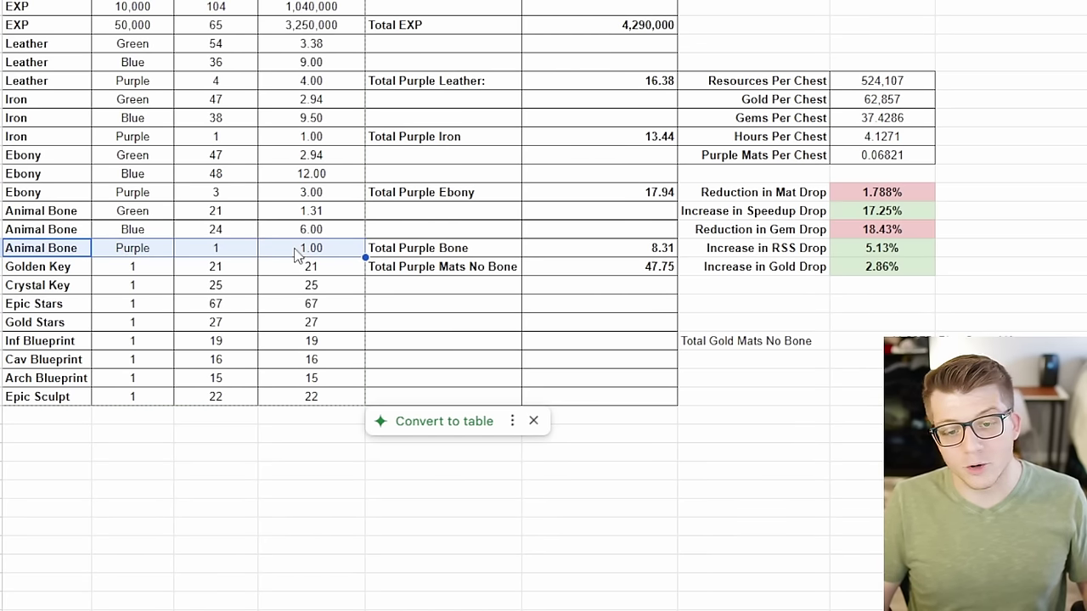
pyautogui.click(39, 139)
pyautogui.keyDown('shift'); pyautogui.click(212, 143); pyautogui.keyUp('shift')
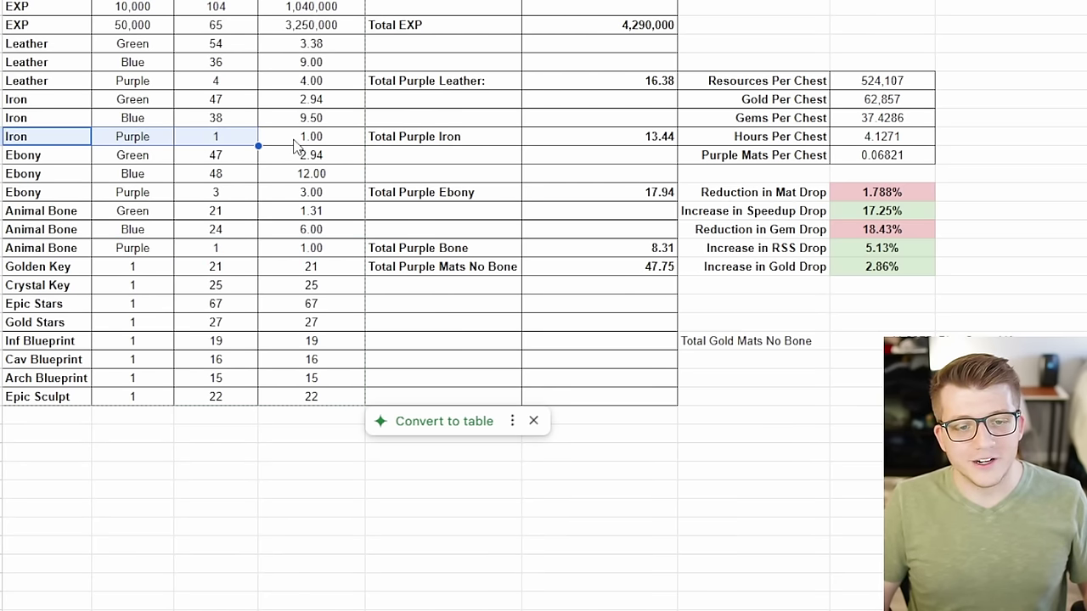
pyautogui.click(66, 82)
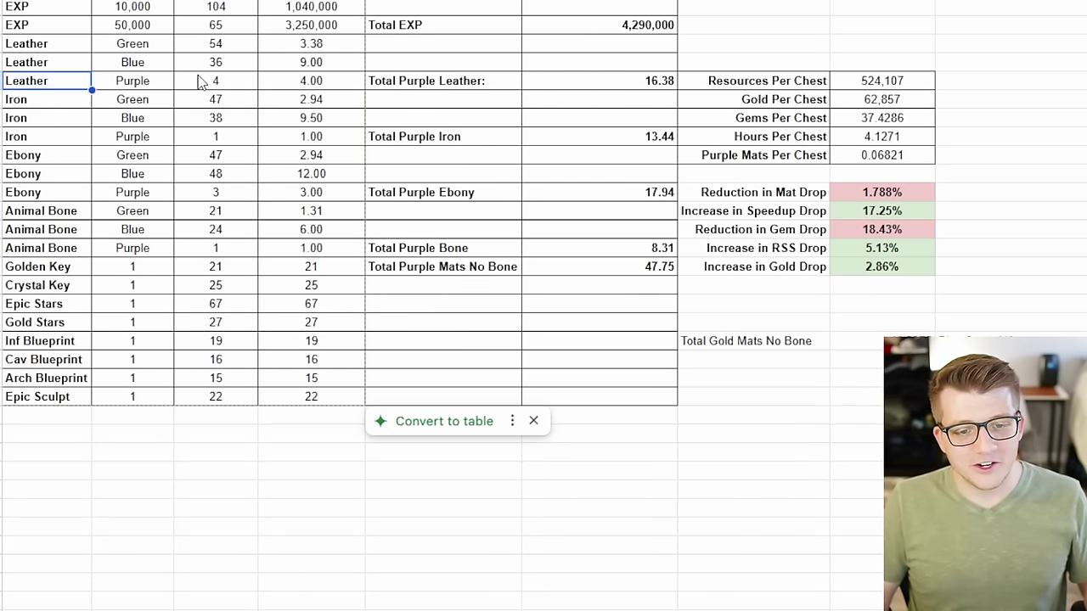
pyautogui.keyDown('shift'); pyautogui.click(198, 82); pyautogui.keyUp('shift')
pyautogui.click(61, 193)
pyautogui.keyDown('shift'); pyautogui.click(211, 192); pyautogui.keyUp('shift')
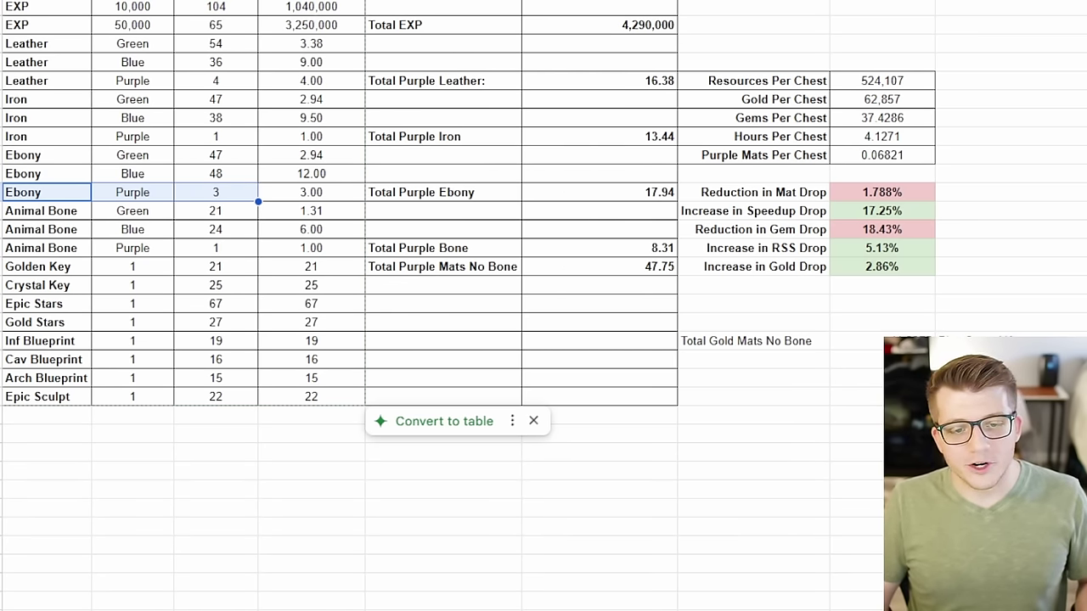
# Compare the Increase in Speedup Drop with the Reduction in Gem Drop.
pyautogui.click(985, 173)
pyautogui.click(920, 213)
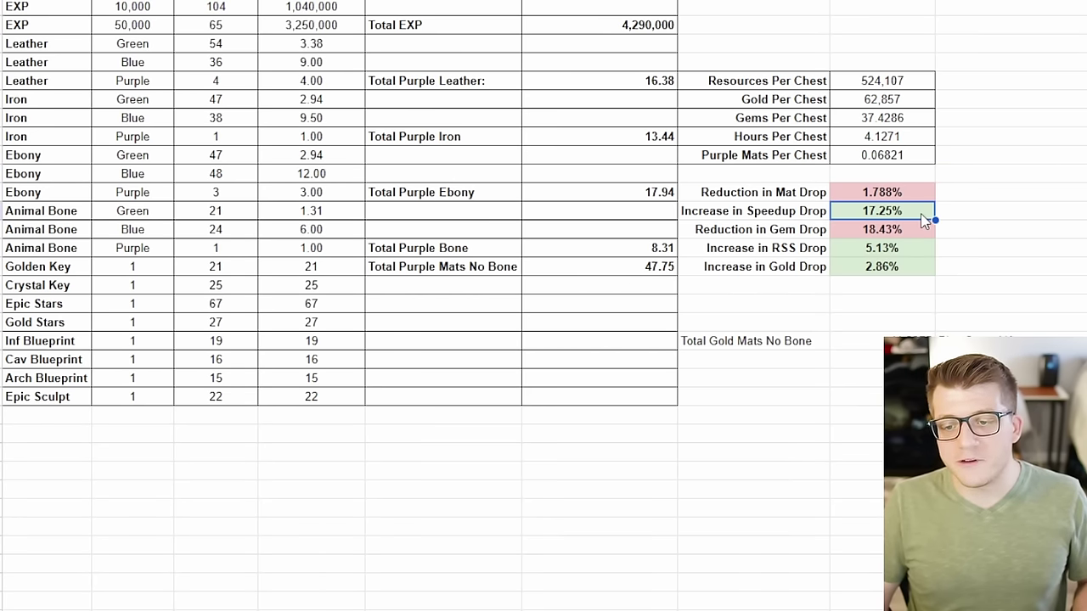
pyautogui.press('Down')
pyautogui.click(873, 213)
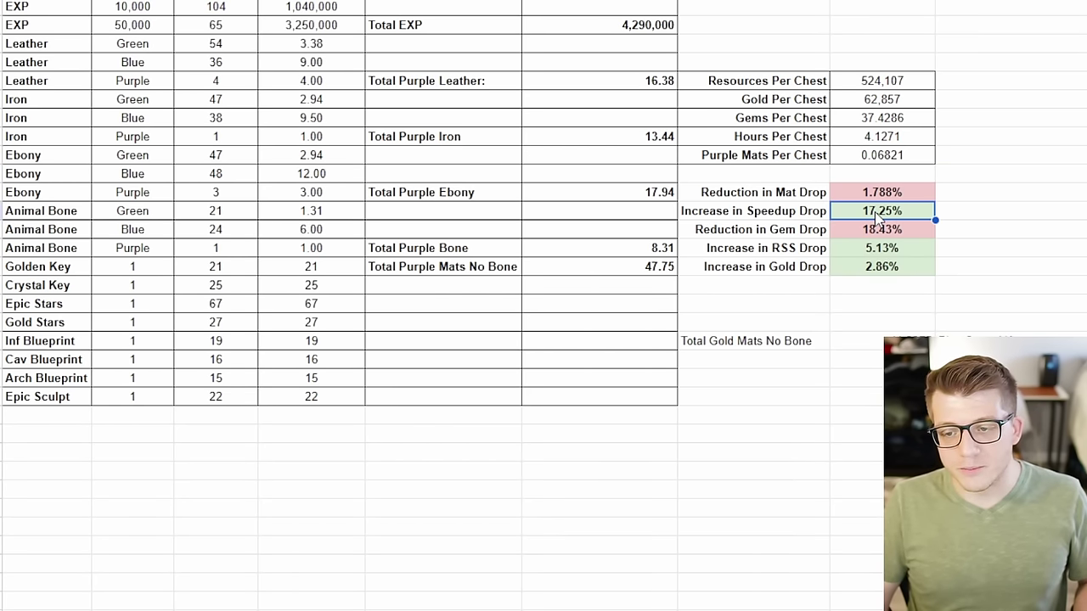
pyautogui.click(965, 217)
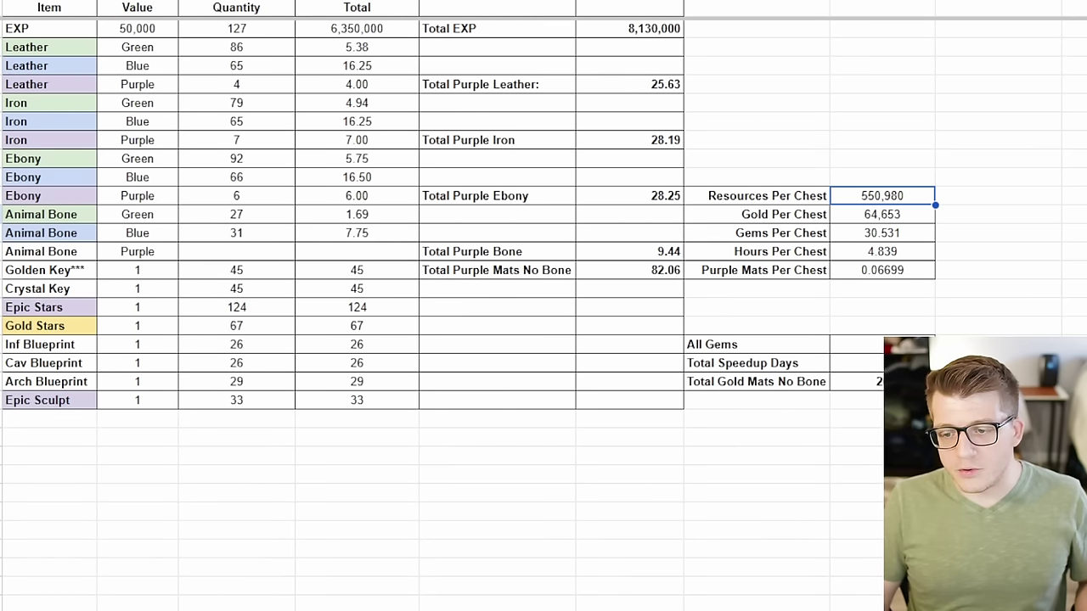
# Examine the reward totals, per-chest averages and All Gems, Total Speedup Days and Total Gold Mats summary on the other chest tally sheet.
pyautogui.click(1074, 363)
pyautogui.scroll(-2, 543, 212)
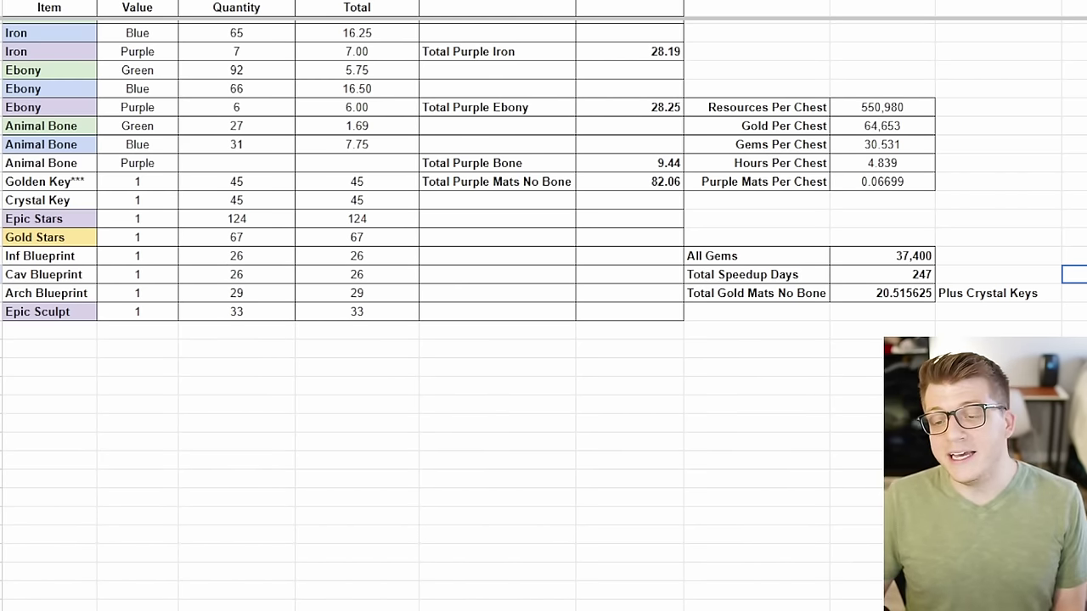
pyautogui.scroll(4, 544, 305)
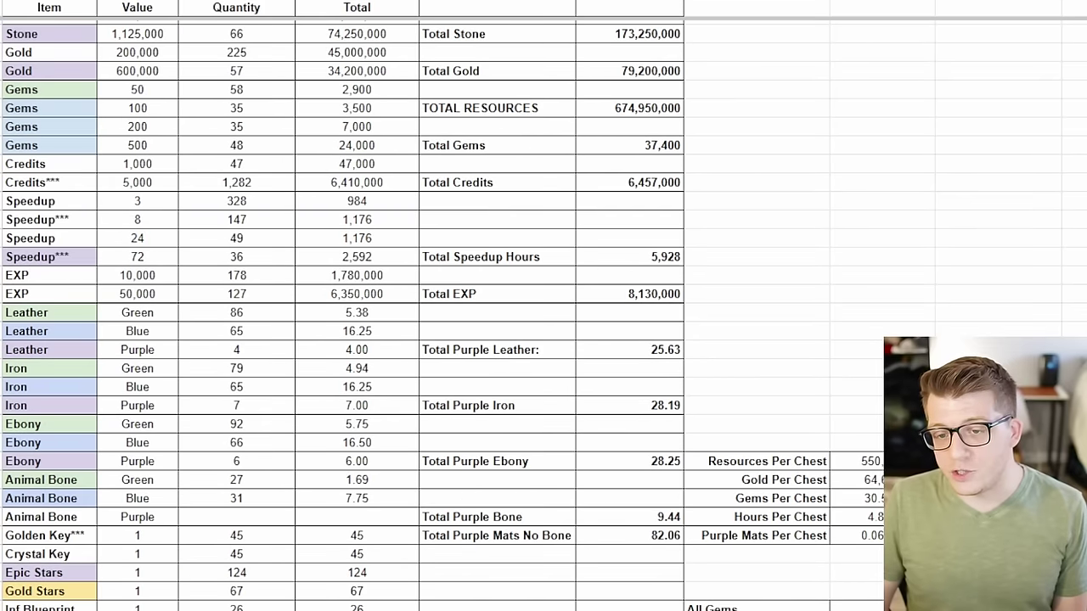
pyautogui.scroll(-3, 543, 305)
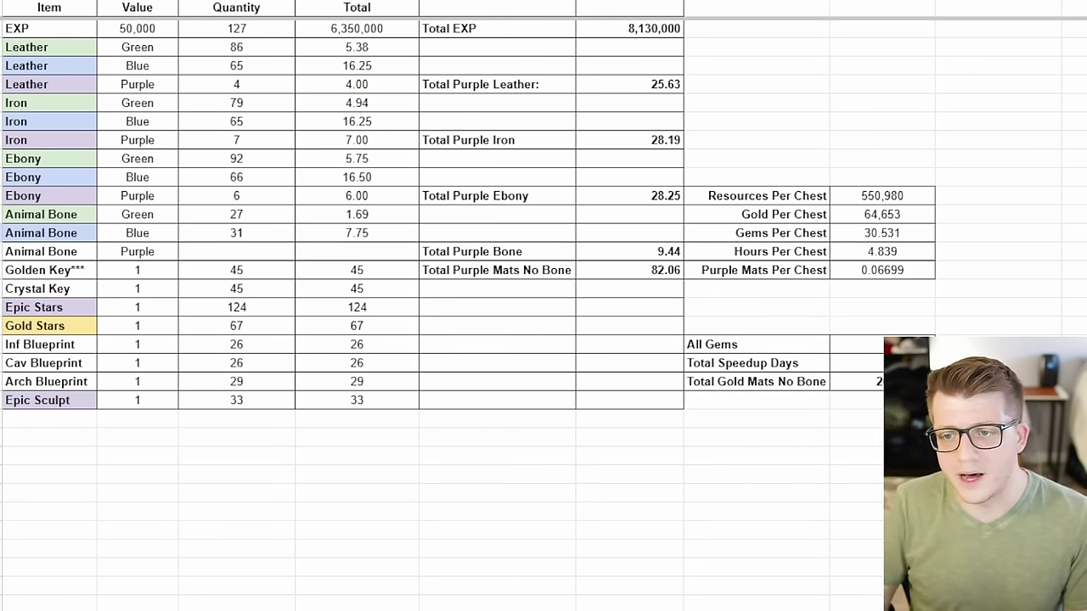
pyautogui.scroll(-2, 543, 216)
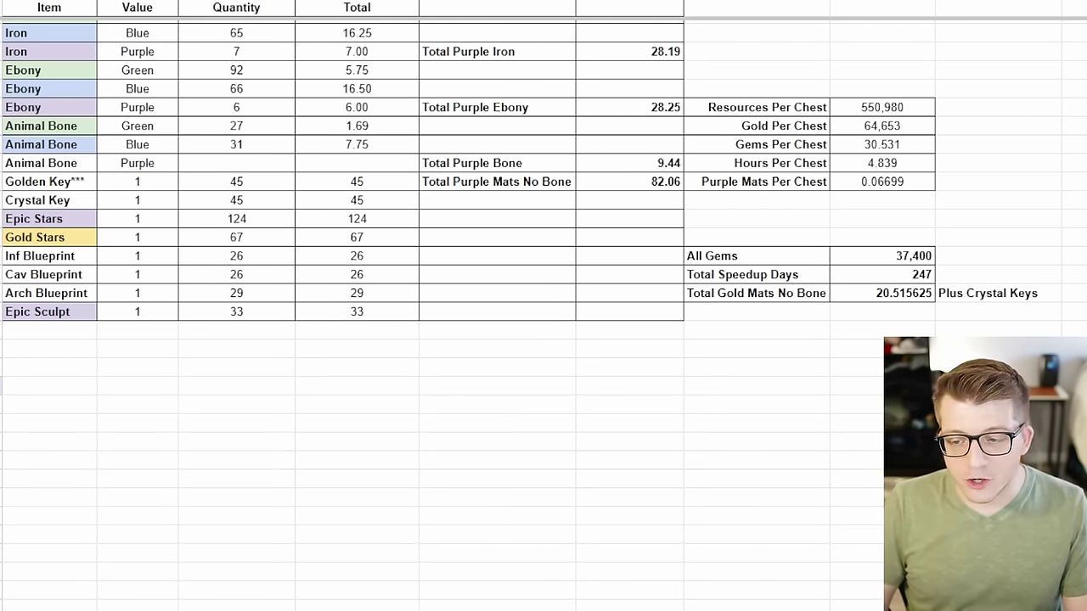
pyautogui.click(1013, 299)
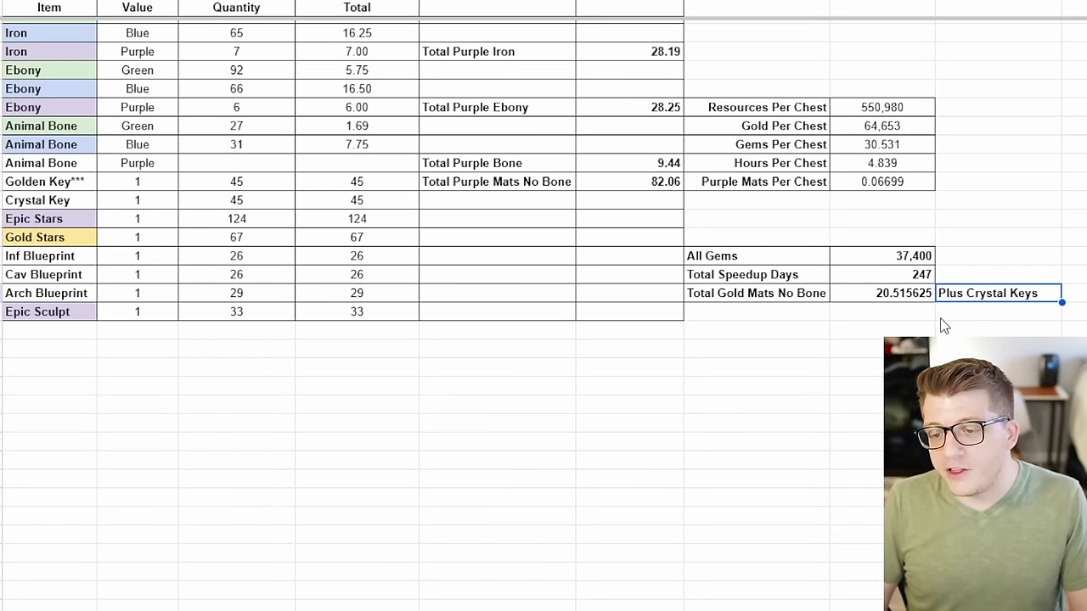
pyautogui.keyDown('shift'); pyautogui.click(815, 109); pyautogui.keyUp('shift')
pyautogui.click(1074, 107)
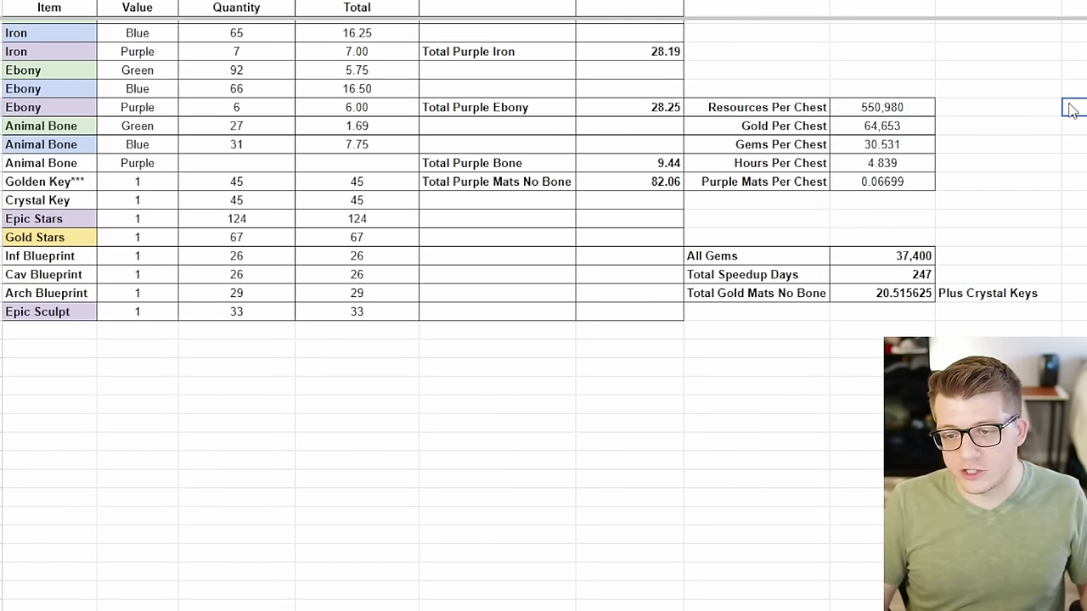
pyautogui.click(797, 107)
pyautogui.keyDown('shift'); pyautogui.click(900, 295); pyautogui.keyUp('shift')
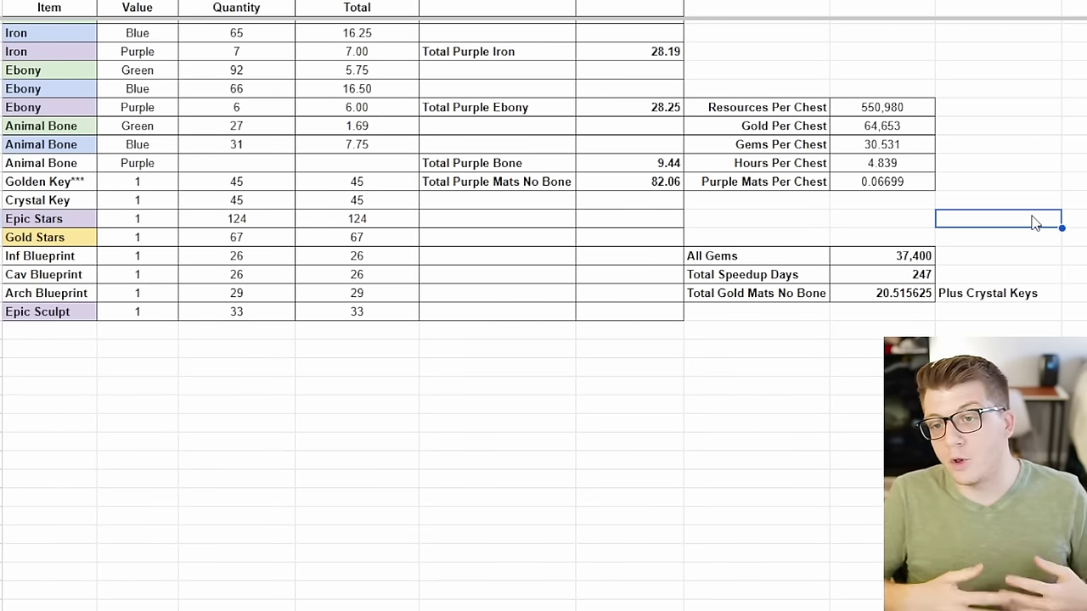
pyautogui.click(1072, 237)
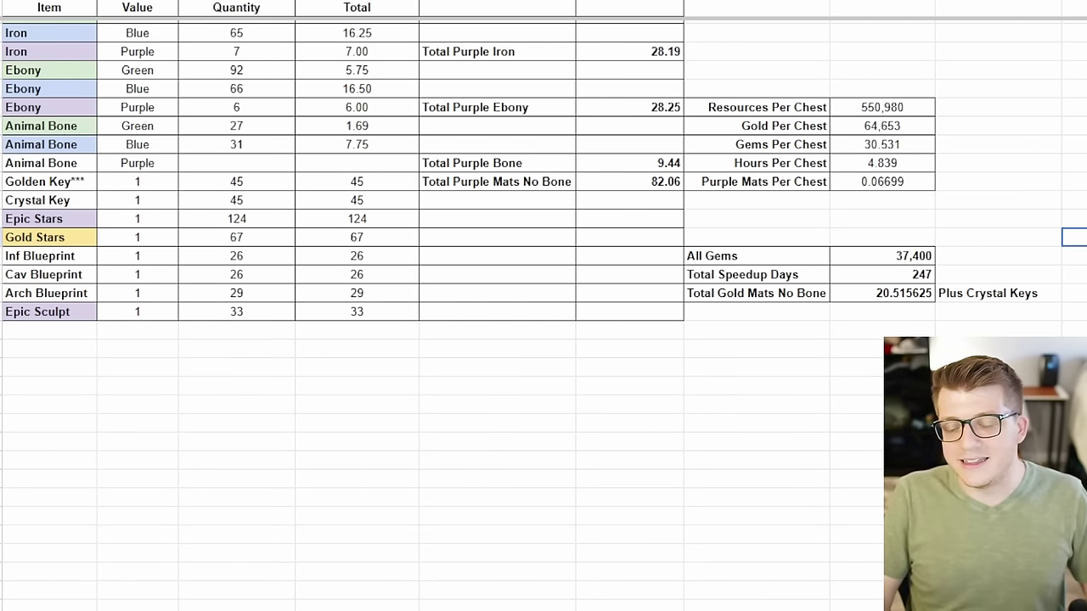